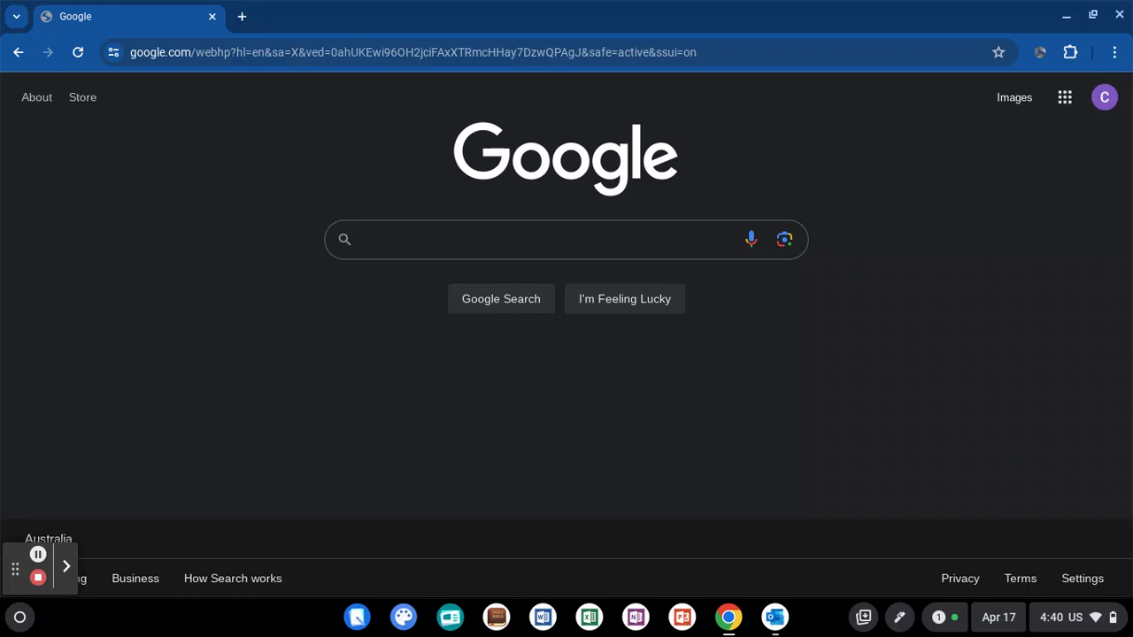
# Run a Google search for 'aws free'.
pyautogui.click(510, 251)
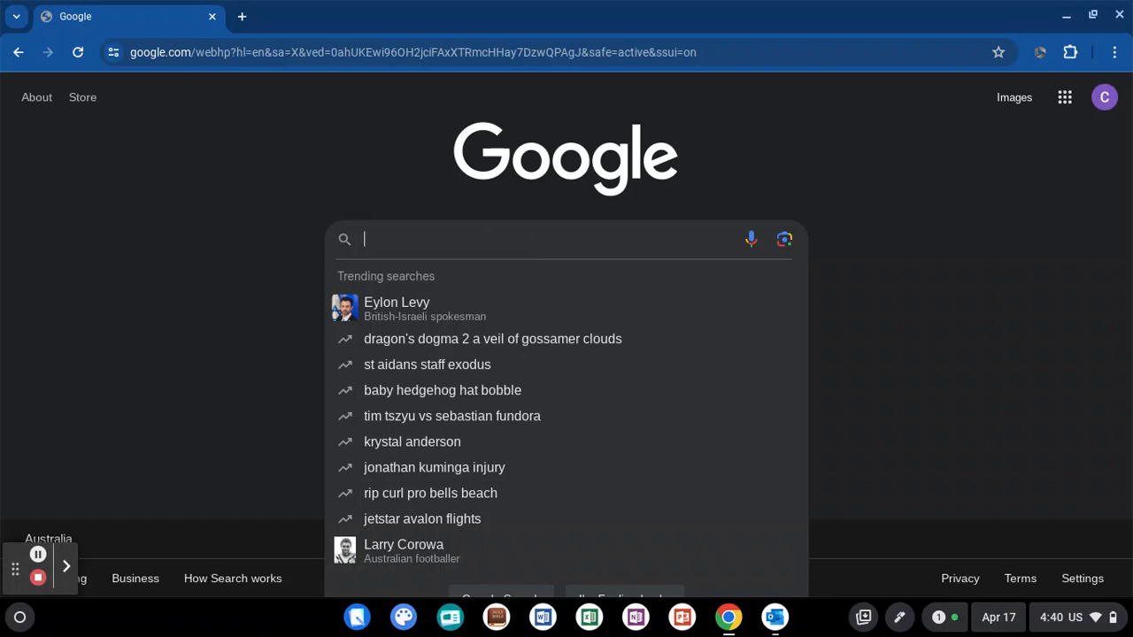
pyautogui.write('aws free')
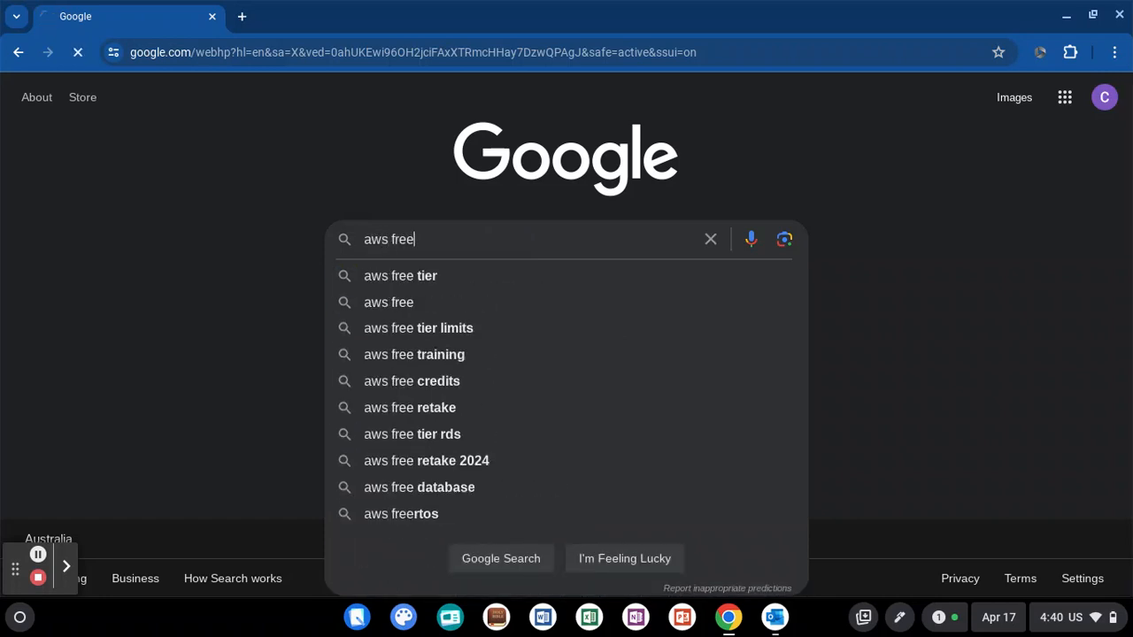
pyautogui.press('Return')
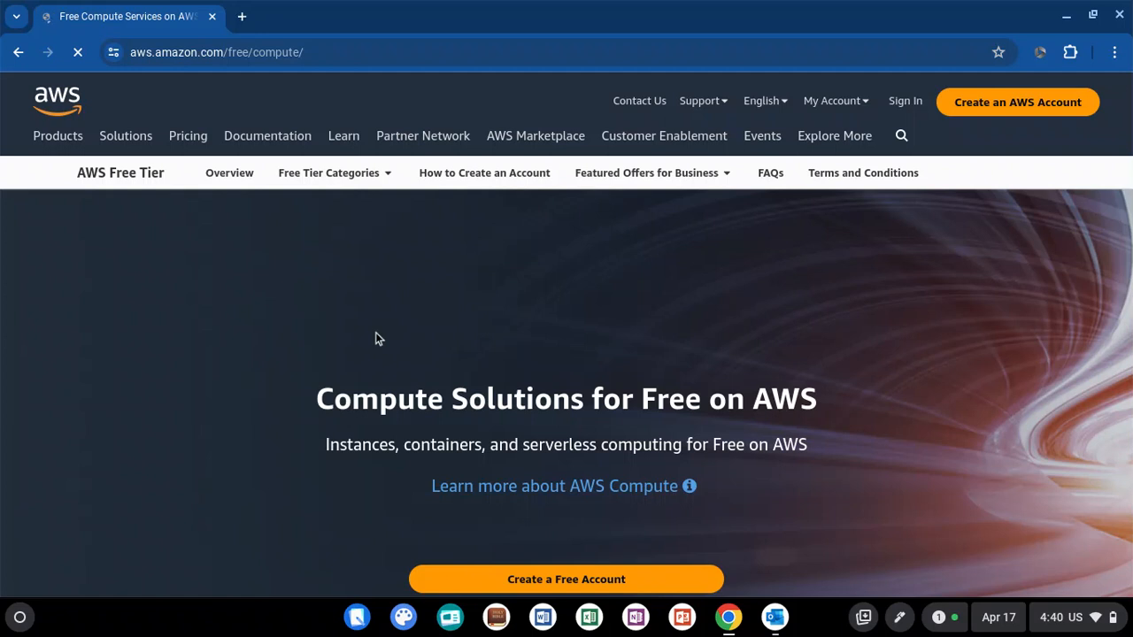
# Choose 'Create a Free Account' on the Free Tier compute page.
pyautogui.click(571, 580)
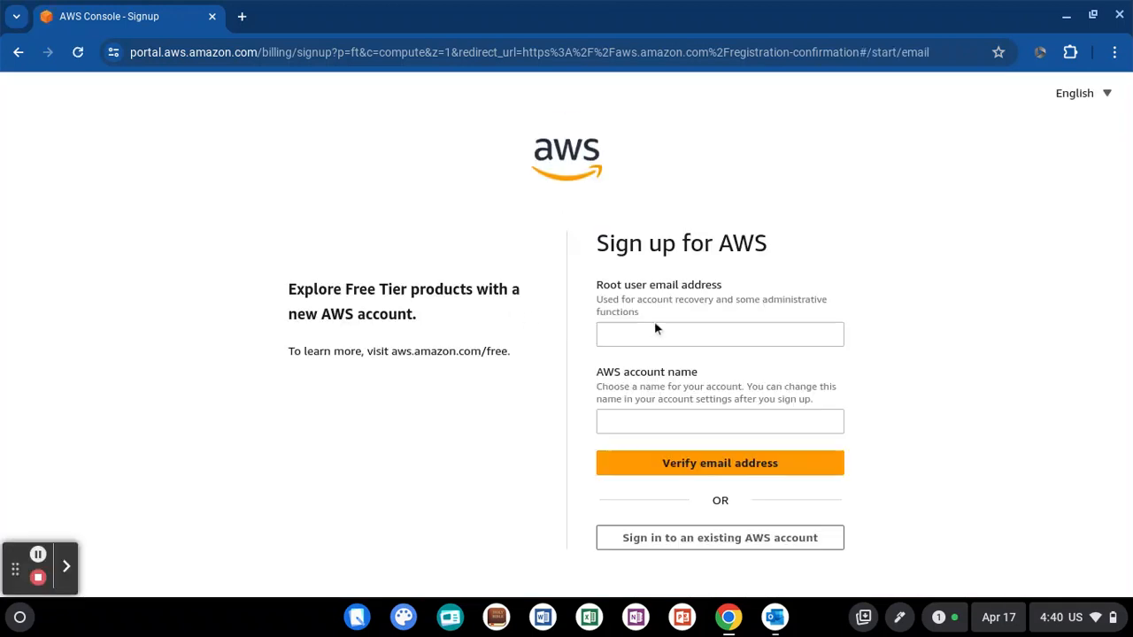
# Enter the root user email address and an account name, then request the email verification code.
pyautogui.click(649, 336)
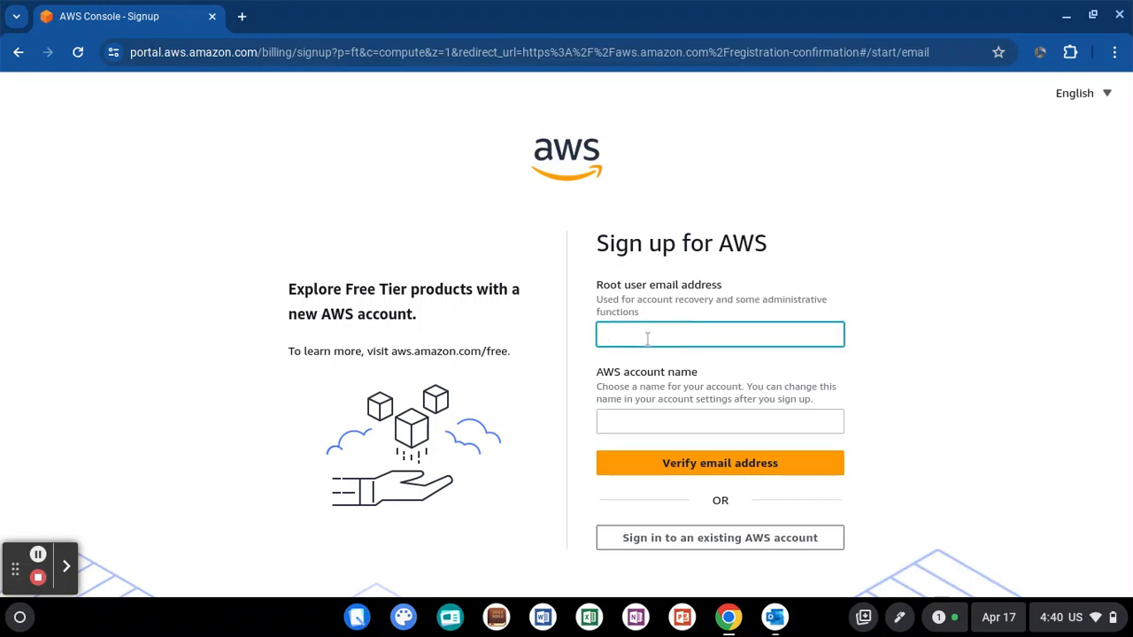
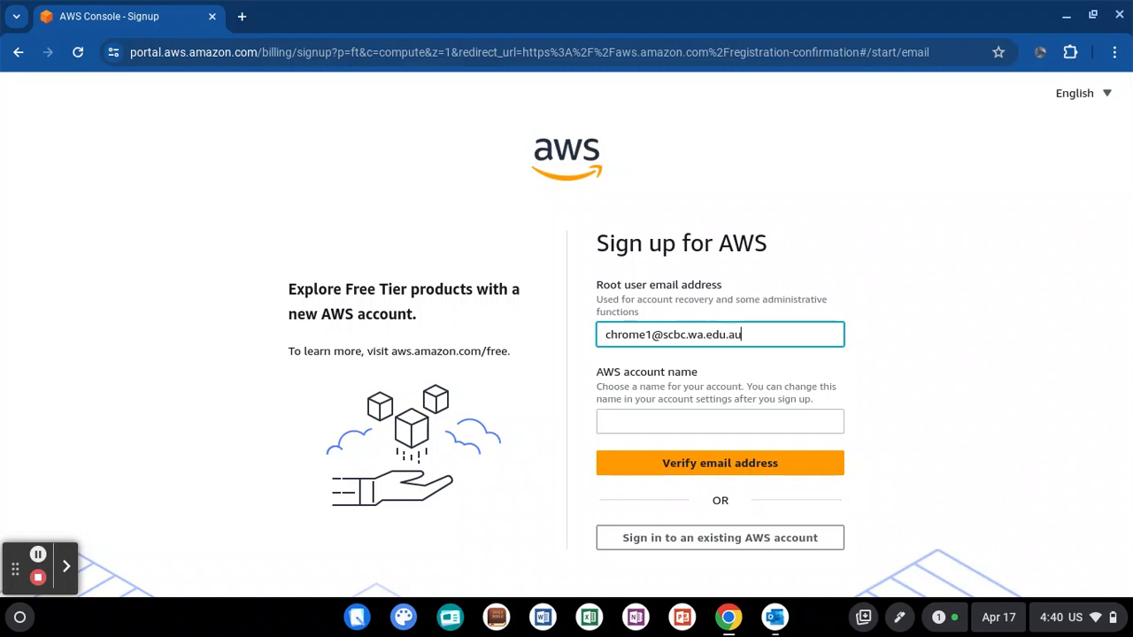
pyautogui.click(628, 424)
pyautogui.write('ch')
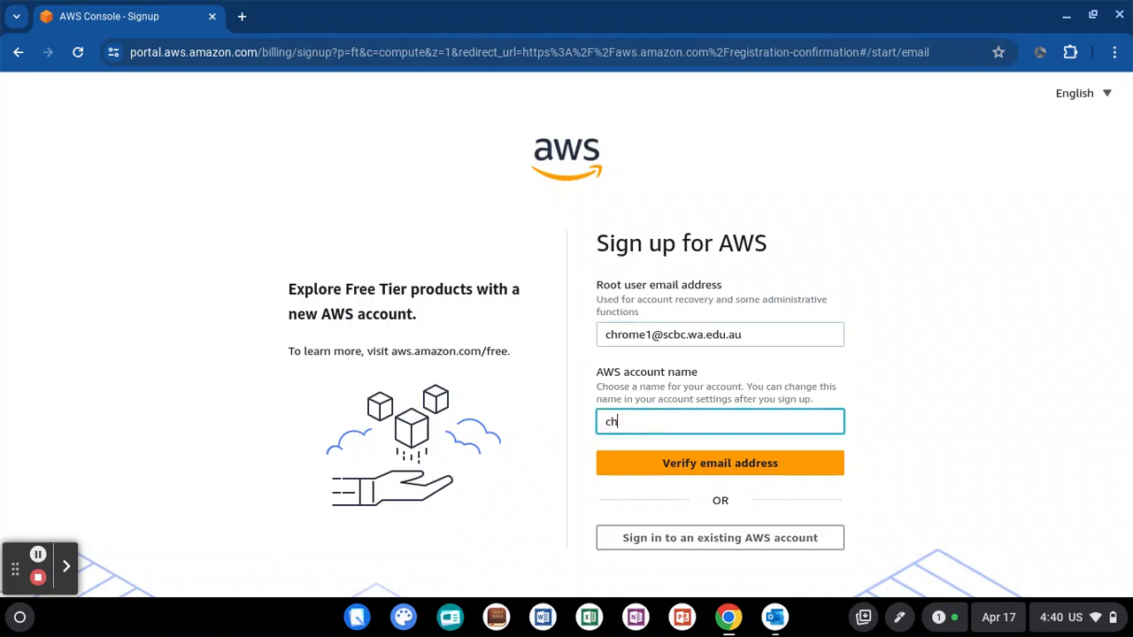
pyautogui.write('rome1')
pyautogui.click(717, 463)
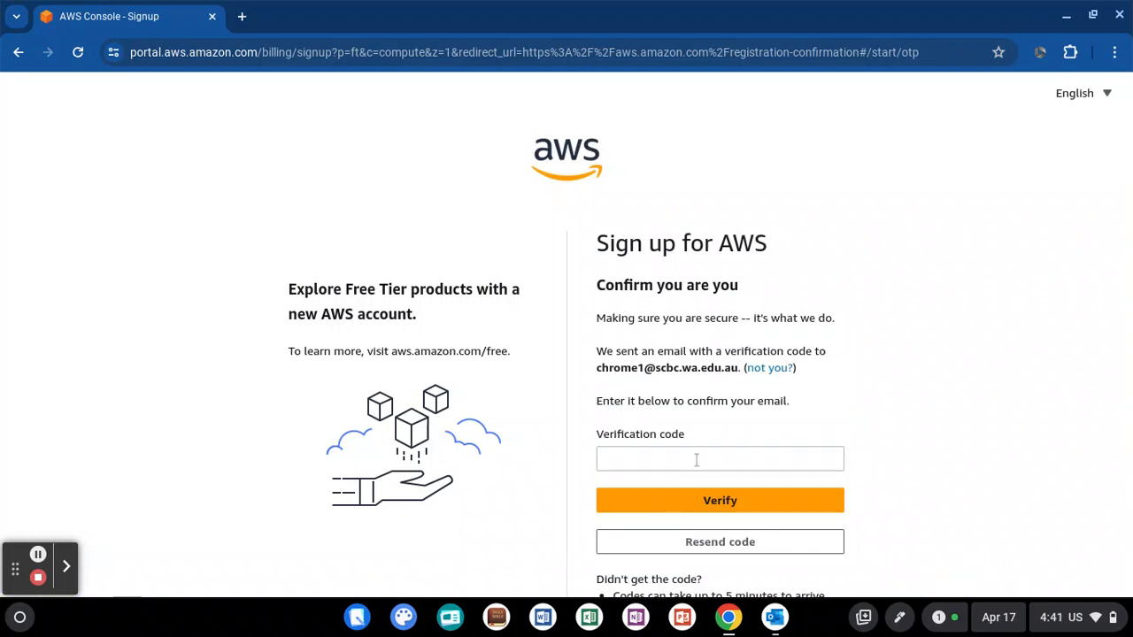
# Copy the code from the AWS Email Verification message in Outlook and return to Chrome.
pyautogui.click(777, 618)
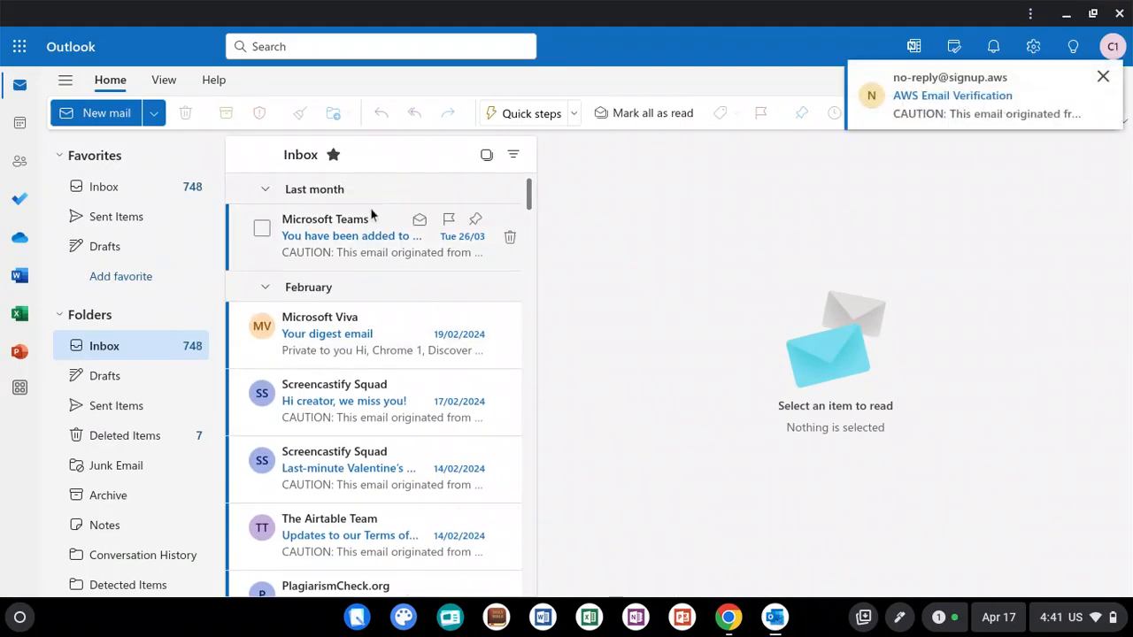
pyautogui.click(358, 207)
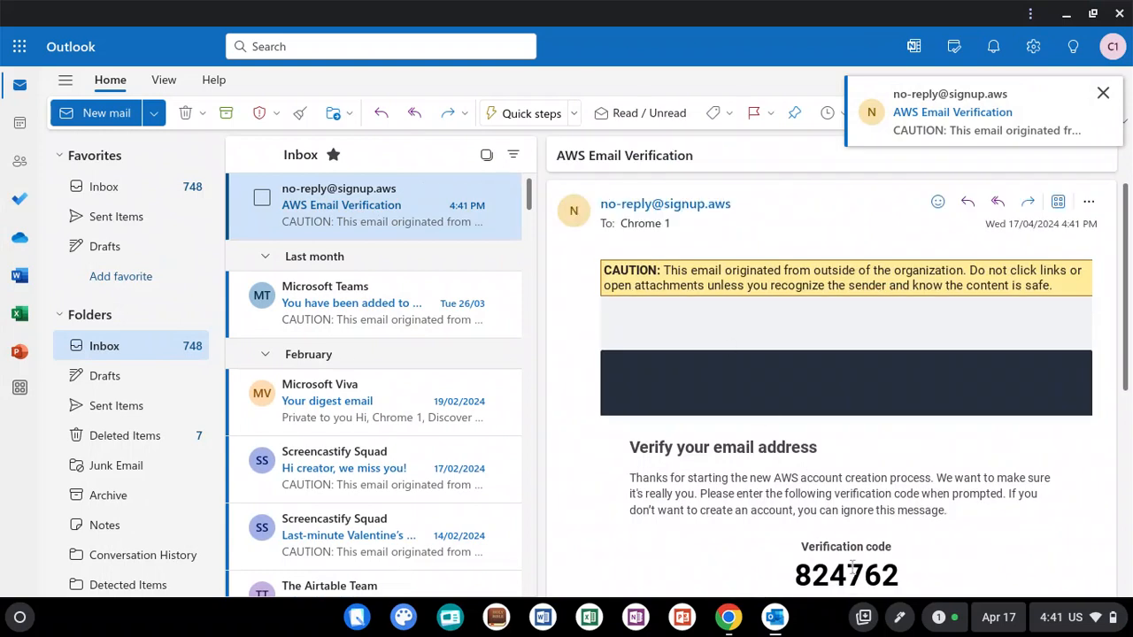
pyautogui.doubleClick(852, 574)
pyautogui.hotkey('ctrl', 'c')
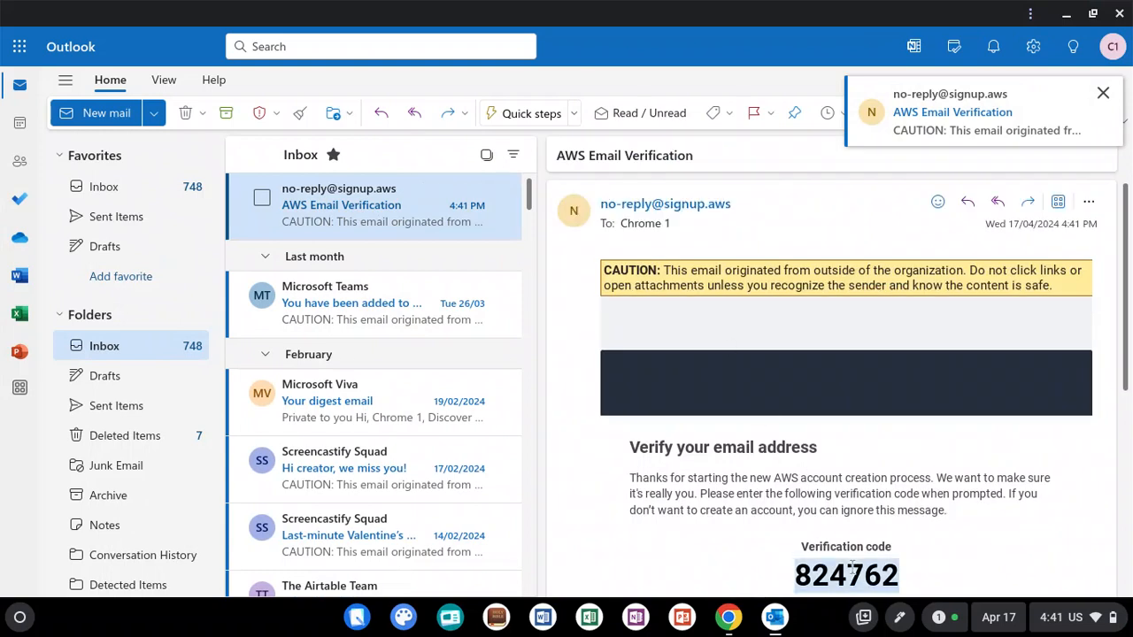
pyautogui.click(730, 617)
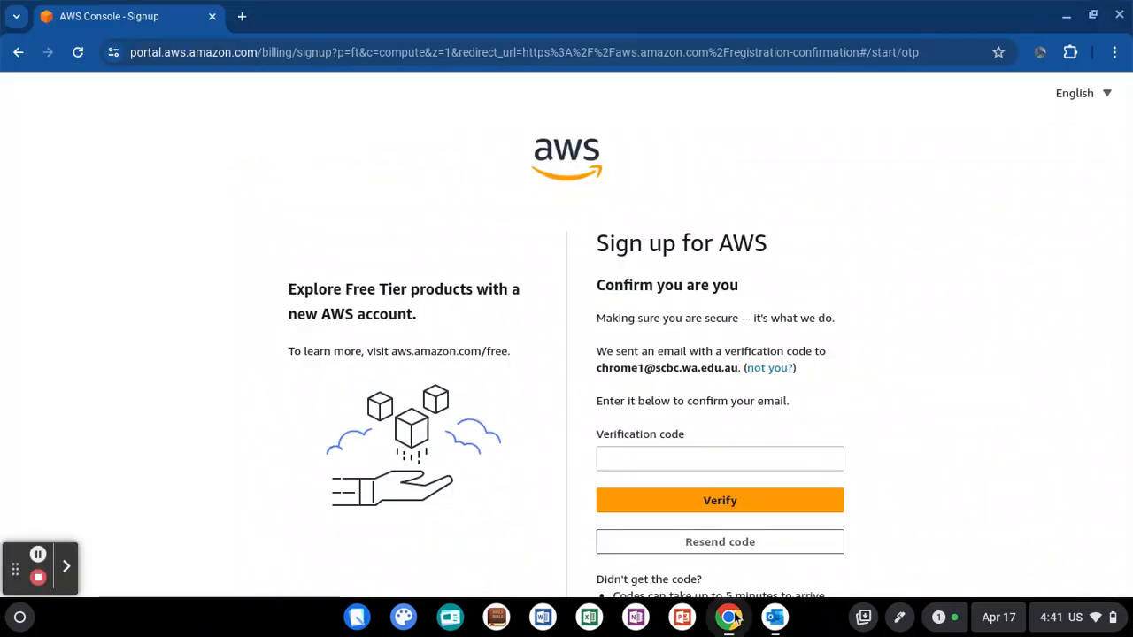
# Paste the copied verification code and verify the email.
pyautogui.click(689, 460)
pyautogui.hotkey('ctrl', 'v')
pyautogui.click(707, 500)
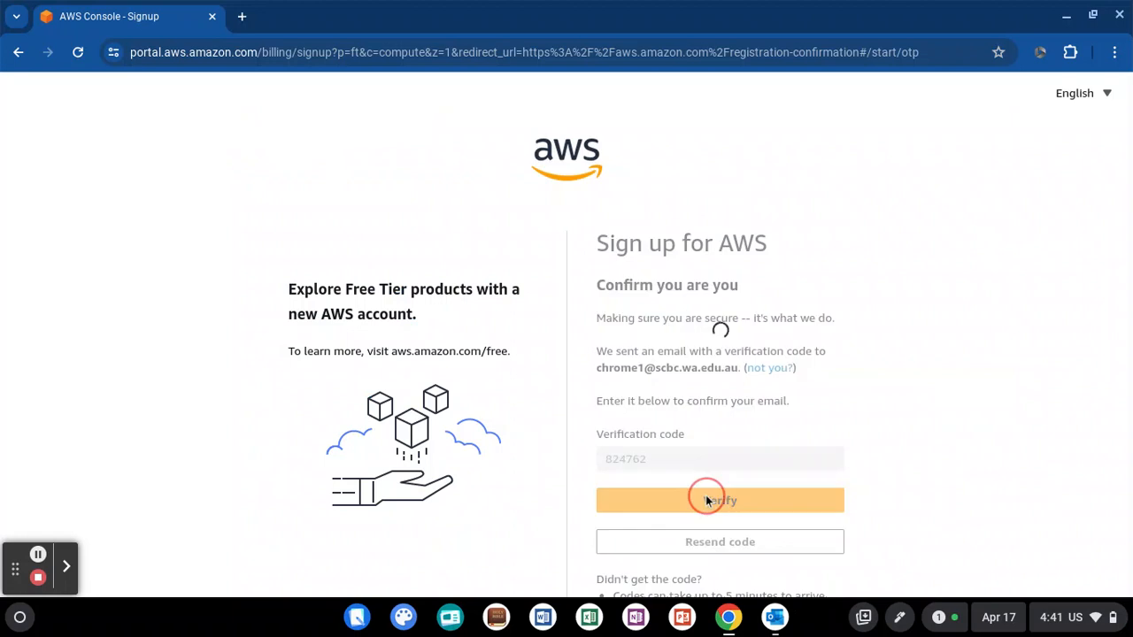
# Set and confirm the root user password, correcting mistyped characters.
pyautogui.click(677, 476)
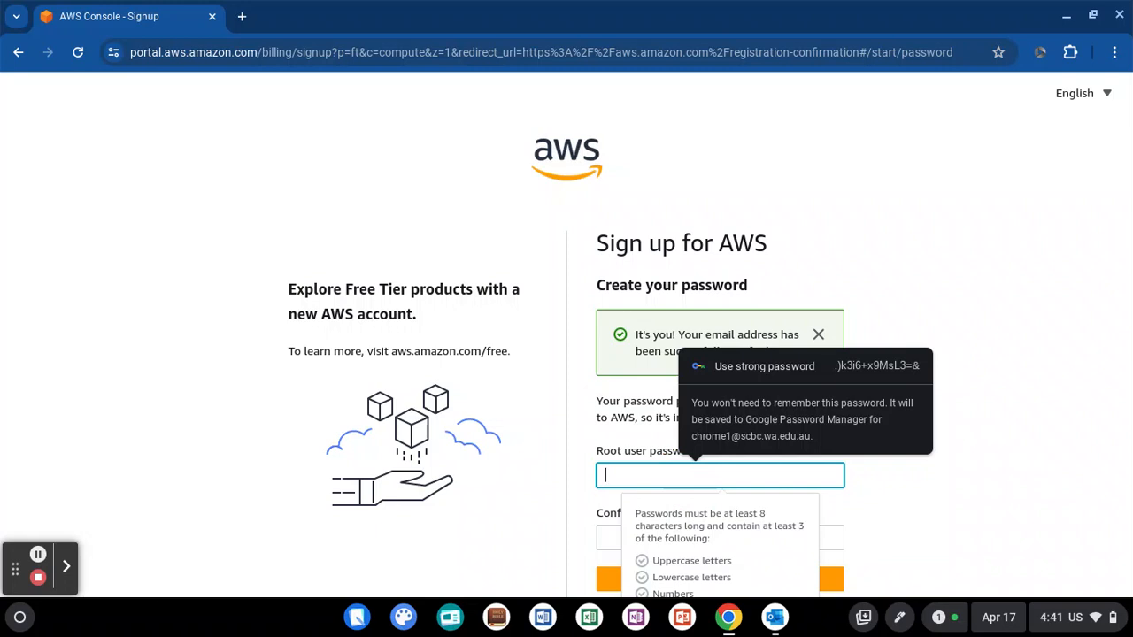
pyautogui.write('••')
pyautogui.press('BackSpace')
pyautogui.press('BackSpace')
pyautogui.write('•••••••••')
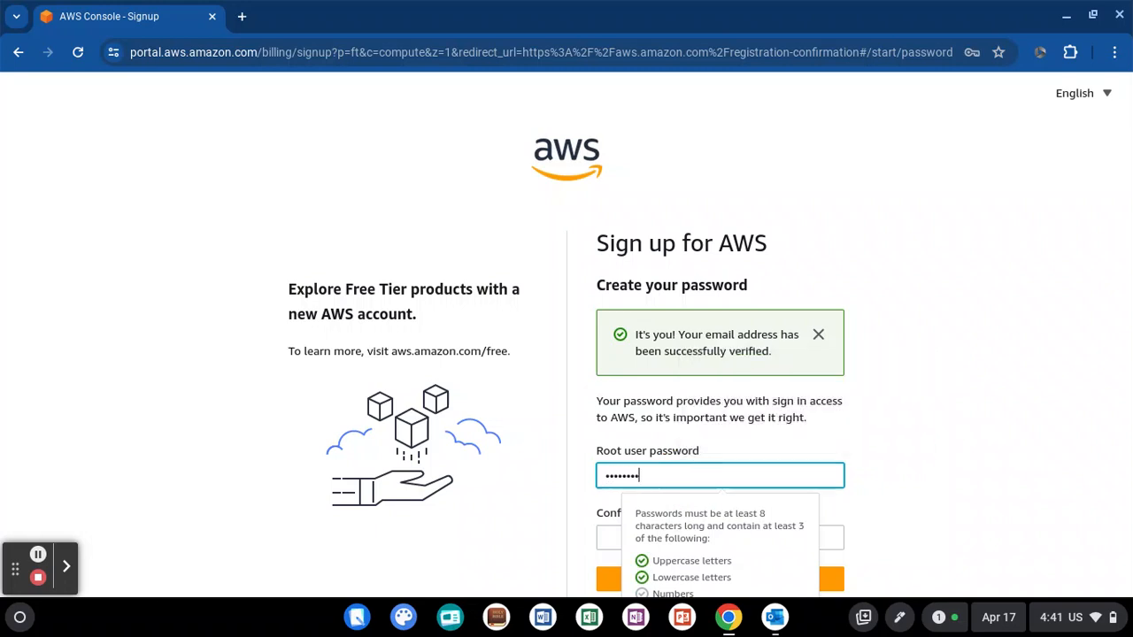
pyautogui.scroll(-1, 853, 393)
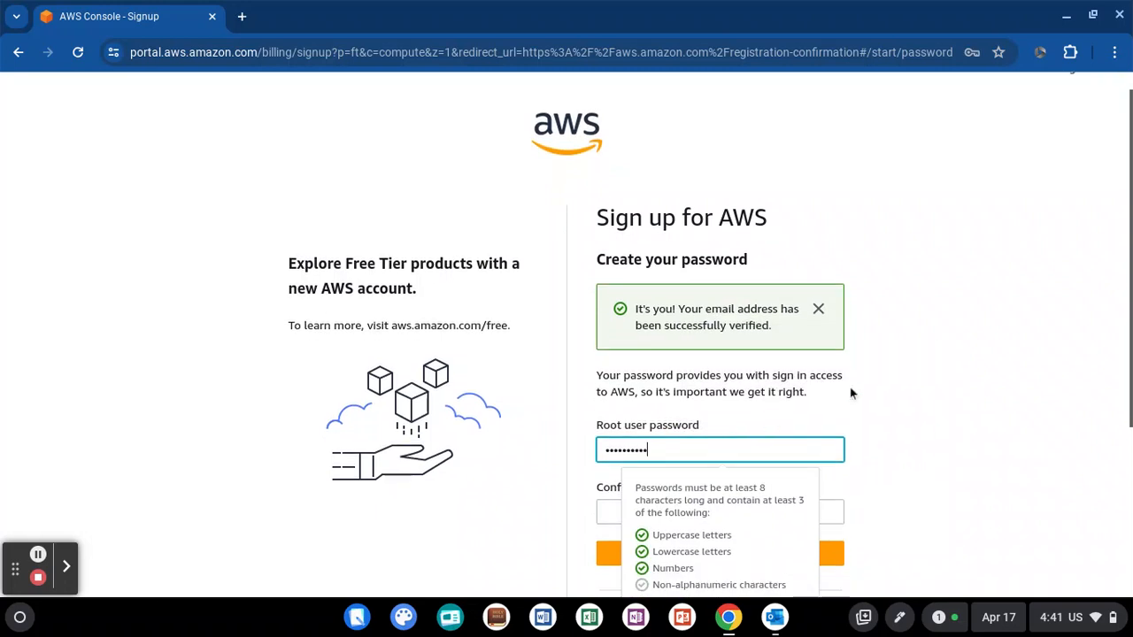
pyautogui.press('BackSpace')
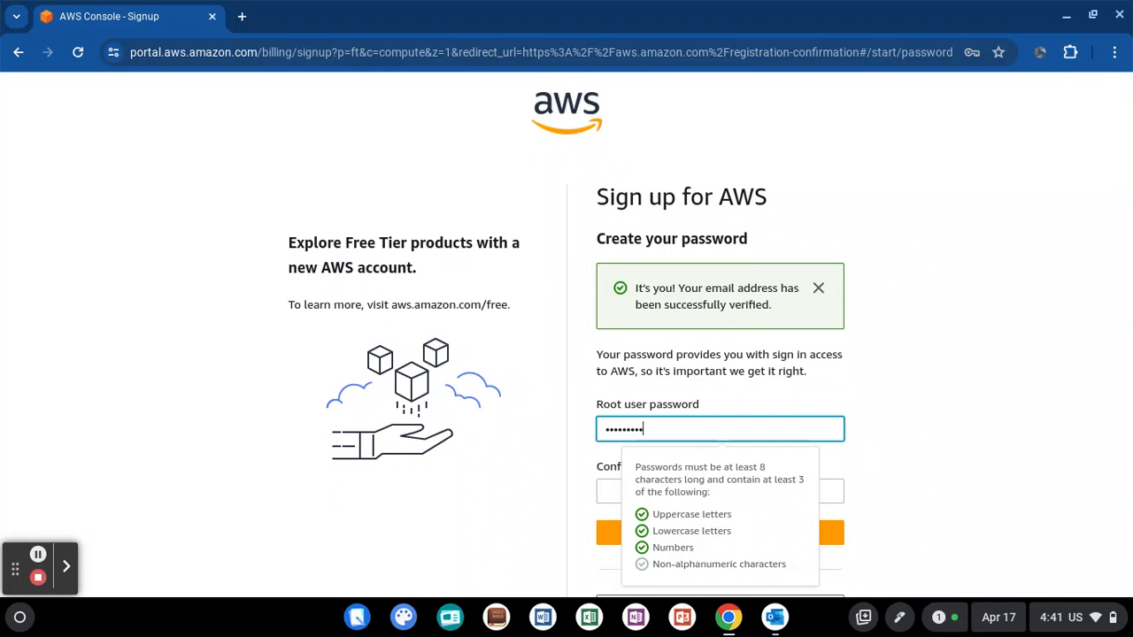
pyautogui.write('•')
pyautogui.click(828, 489)
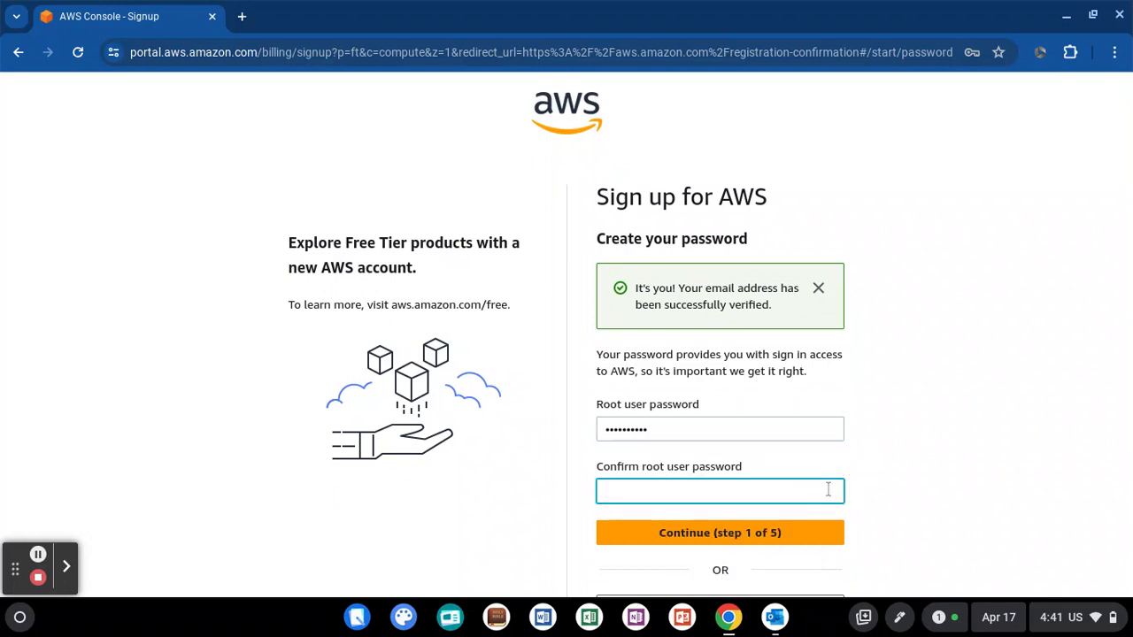
pyautogui.write('••••••••••')
pyautogui.click(764, 532)
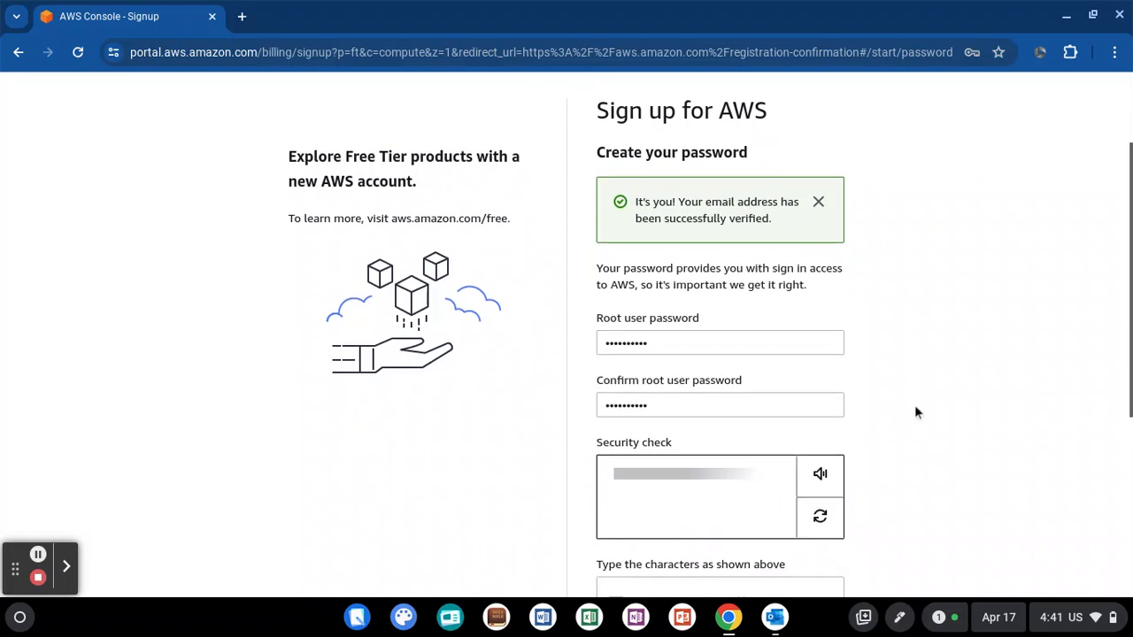
# Enter the security check characters and continue past step 1 of 5.
pyautogui.scroll(-1, 916, 405)
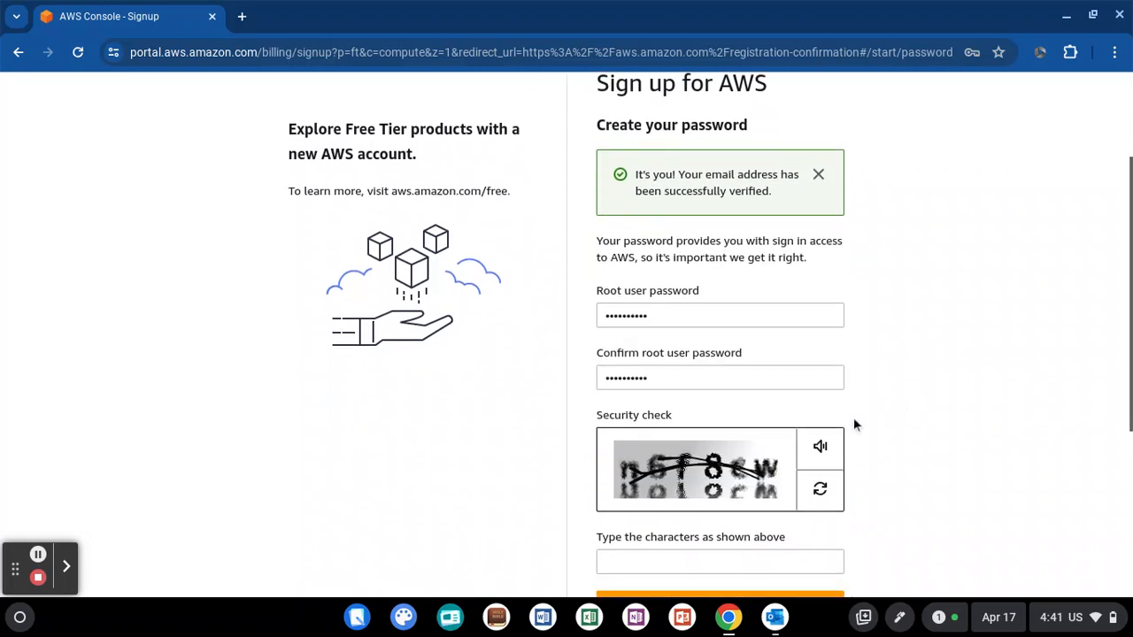
pyautogui.scroll(-2, 853, 426)
pyautogui.click(651, 433)
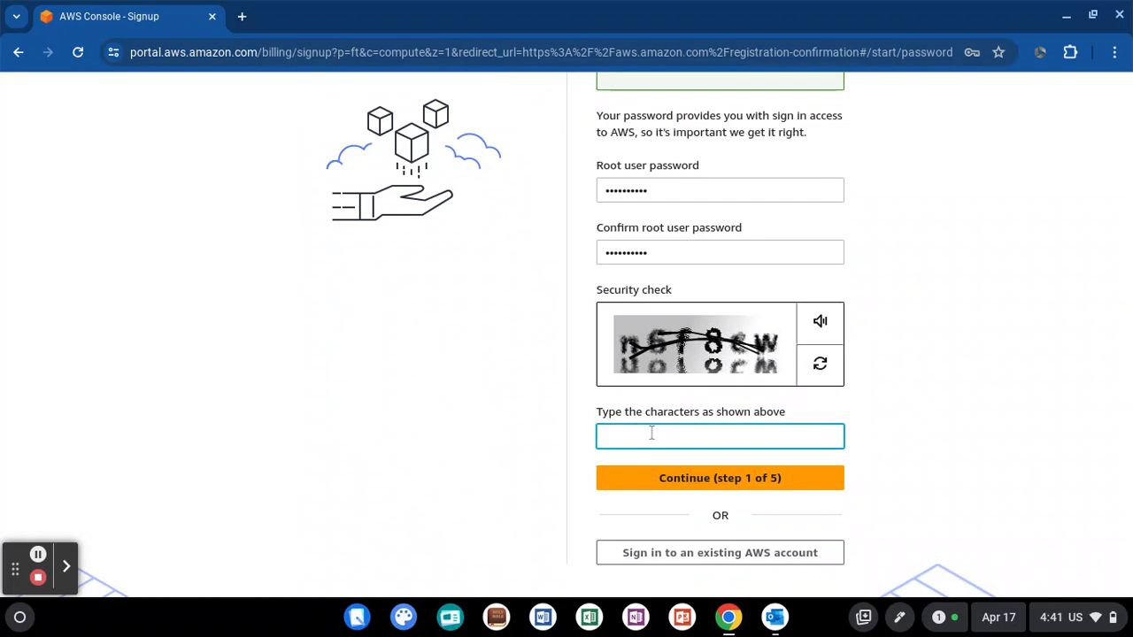
pyautogui.write('n6f8cw')
pyautogui.click(711, 478)
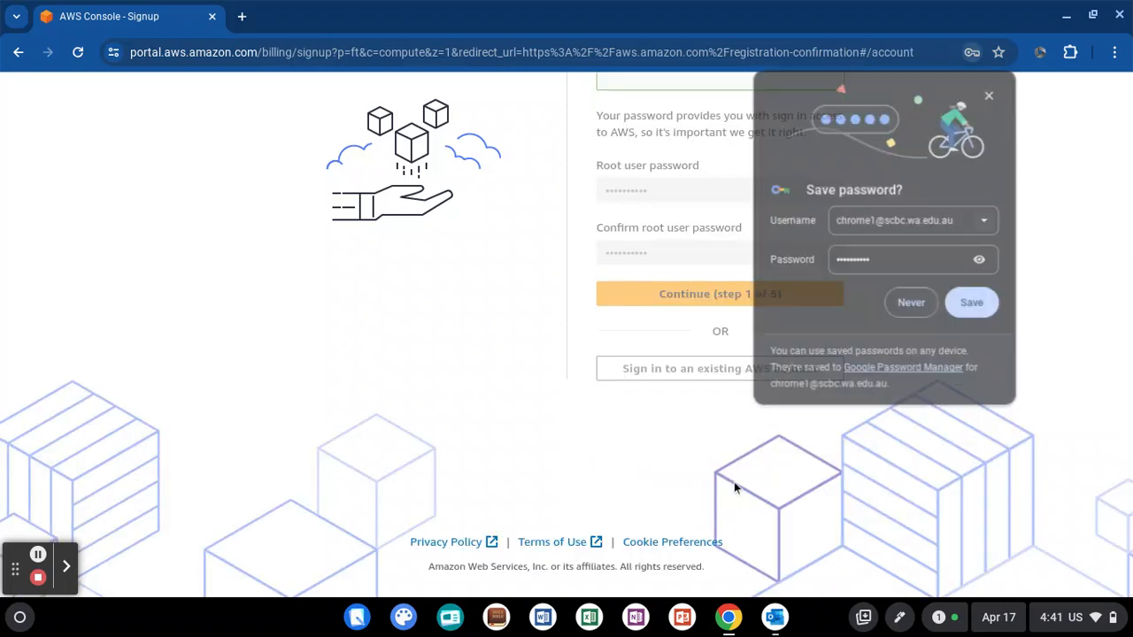
# Save the password in the browser, choose personal use, and enter the contact's full name.
pyautogui.click(974, 304)
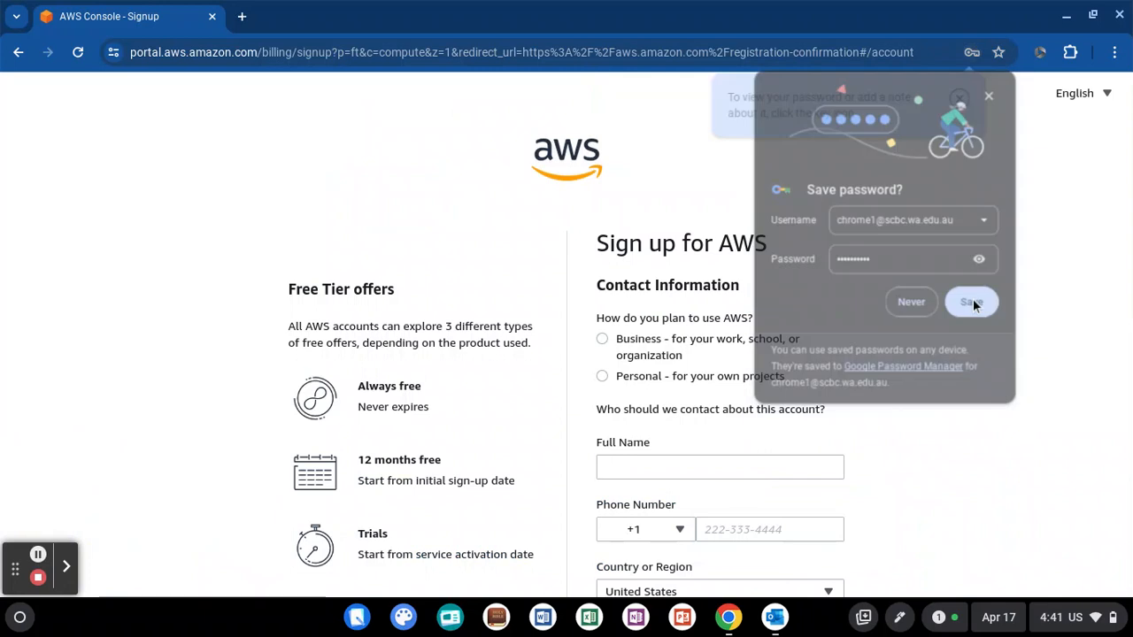
pyautogui.scroll(-1, 841, 357)
pyautogui.click(604, 350)
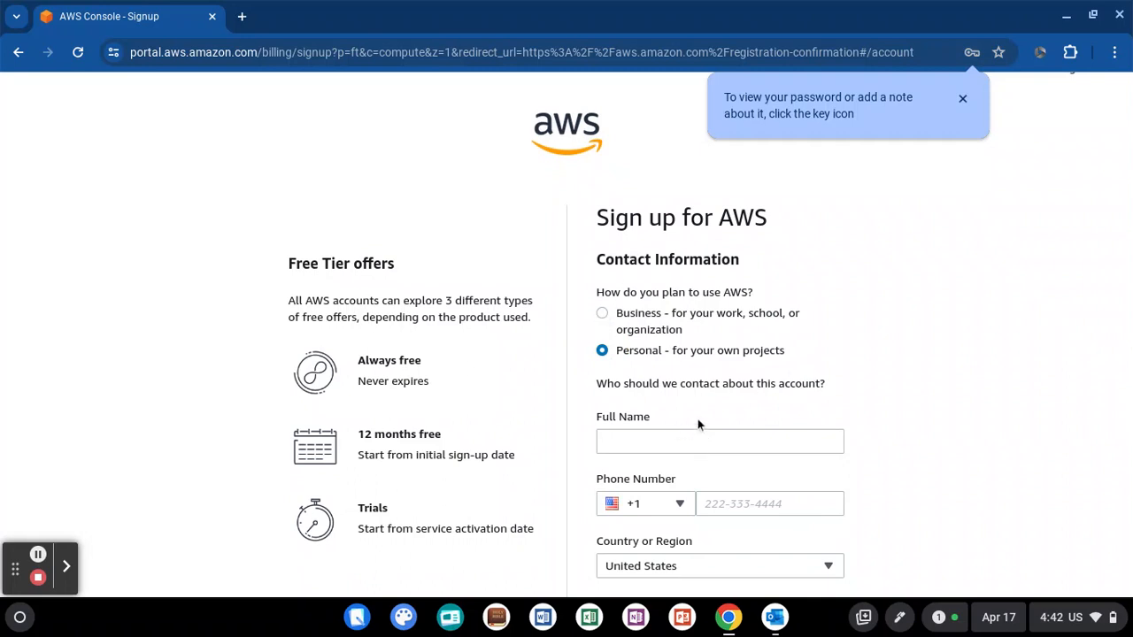
pyautogui.click(677, 437)
pyautogui.write('Chrome')
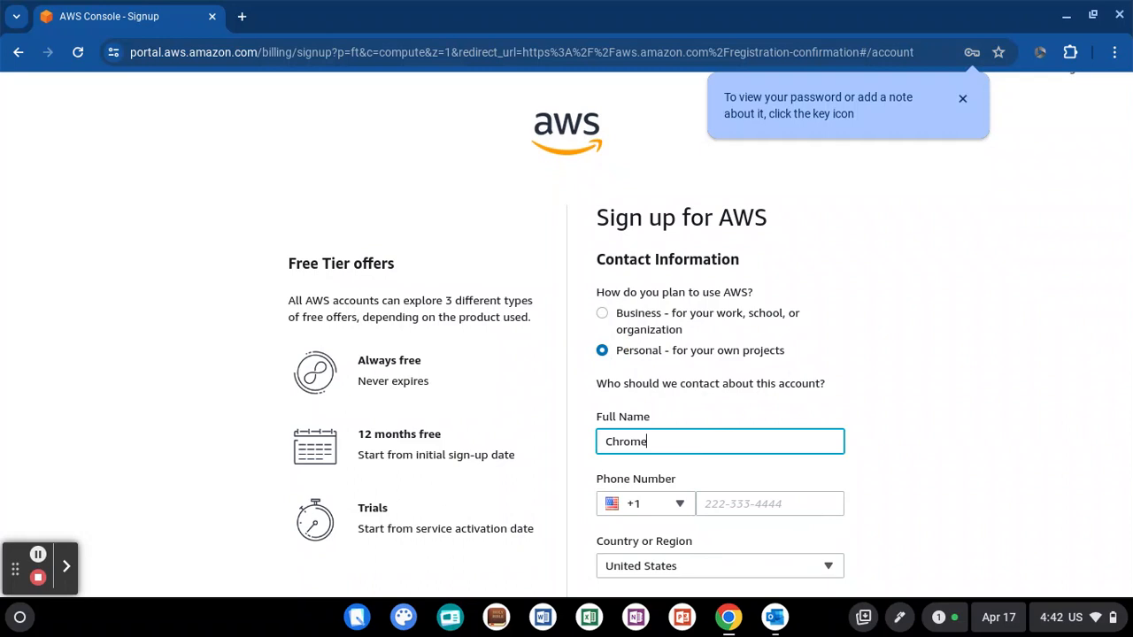
# Set the phone country code to Australia (+61) and begin entering the phone number.
pyautogui.scroll(-1, 757, 427)
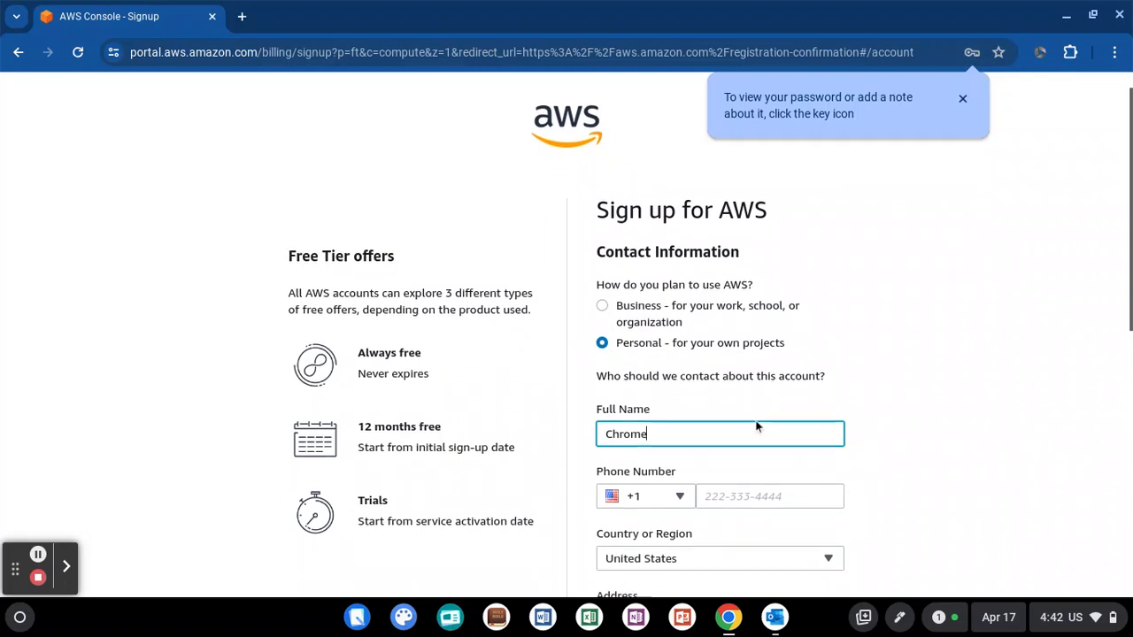
pyautogui.click(680, 478)
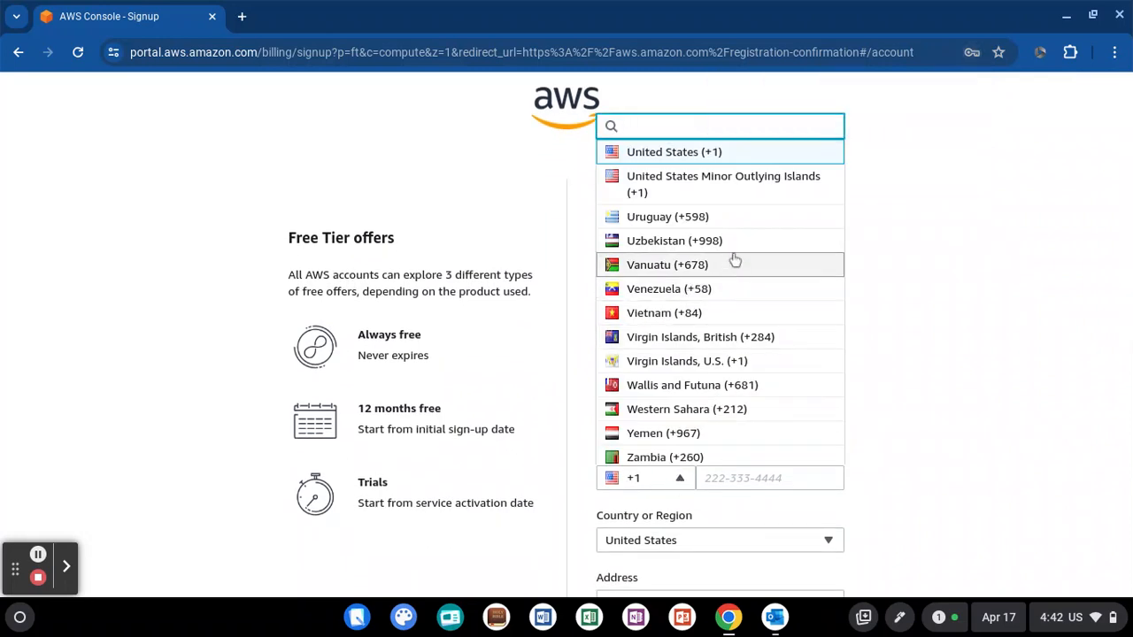
pyautogui.write('aus')
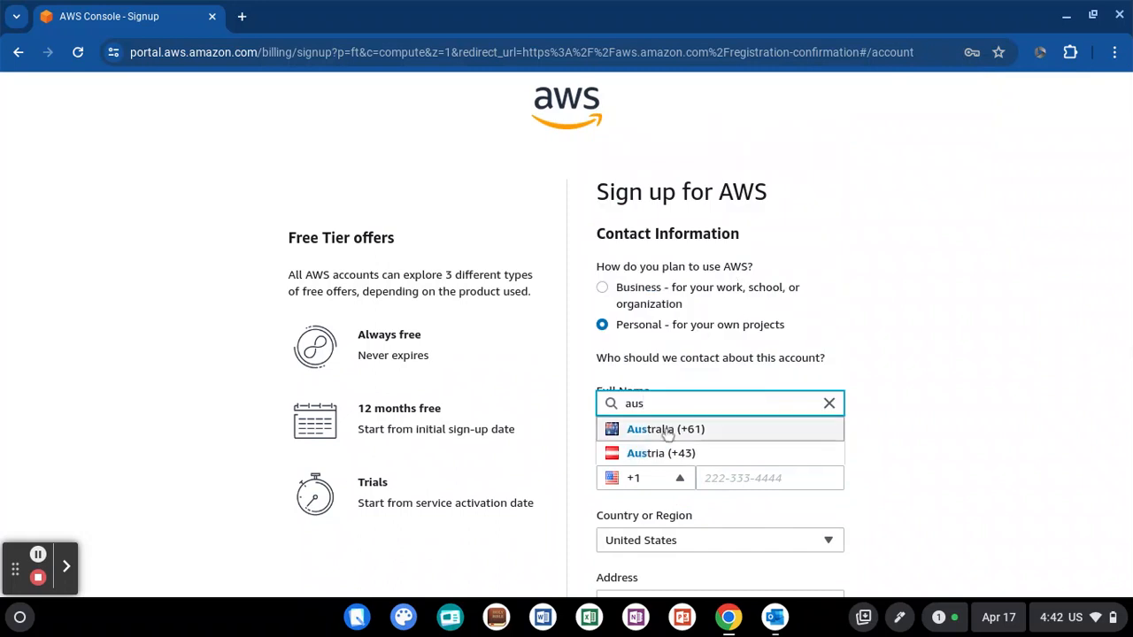
pyautogui.click(663, 430)
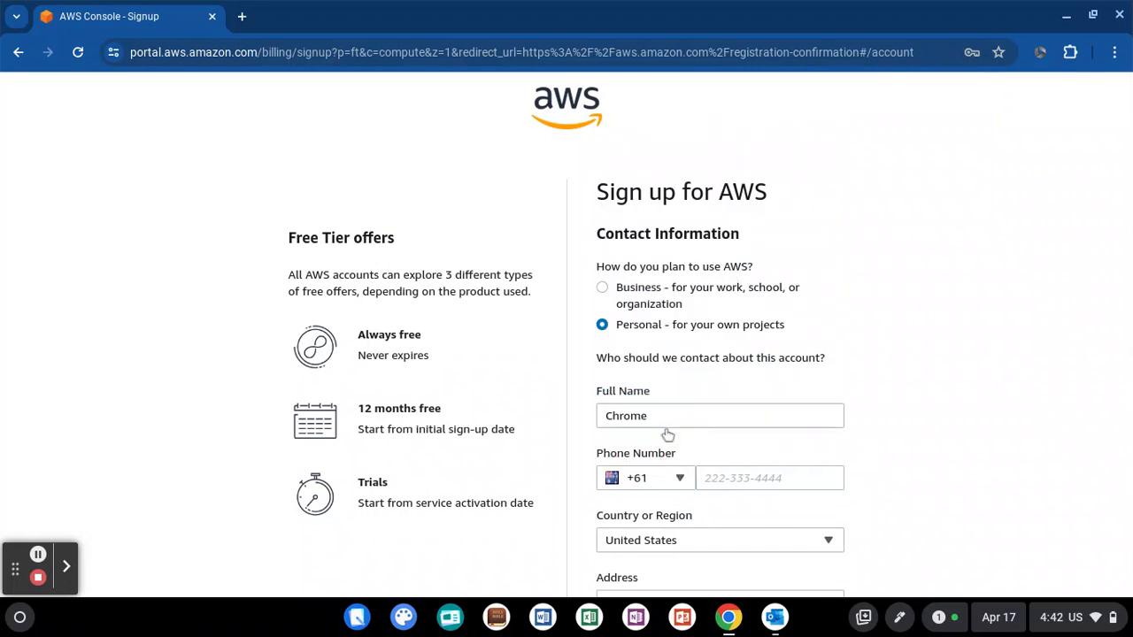
pyautogui.click(760, 478)
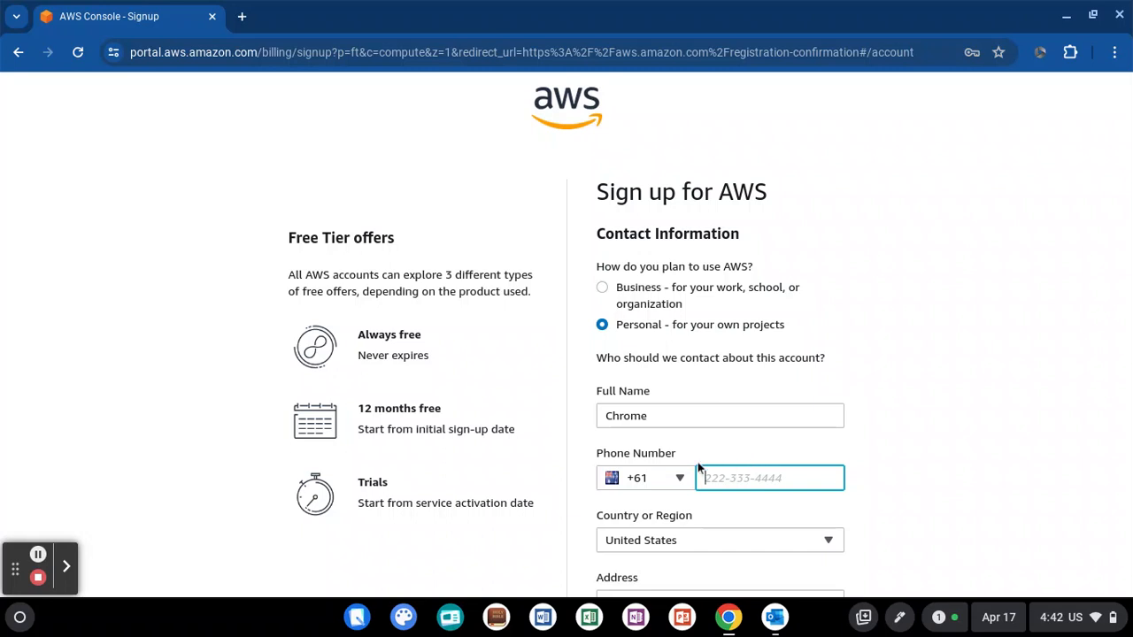
pyautogui.scroll(-2, 698, 463)
pyautogui.scroll(-5, 699, 465)
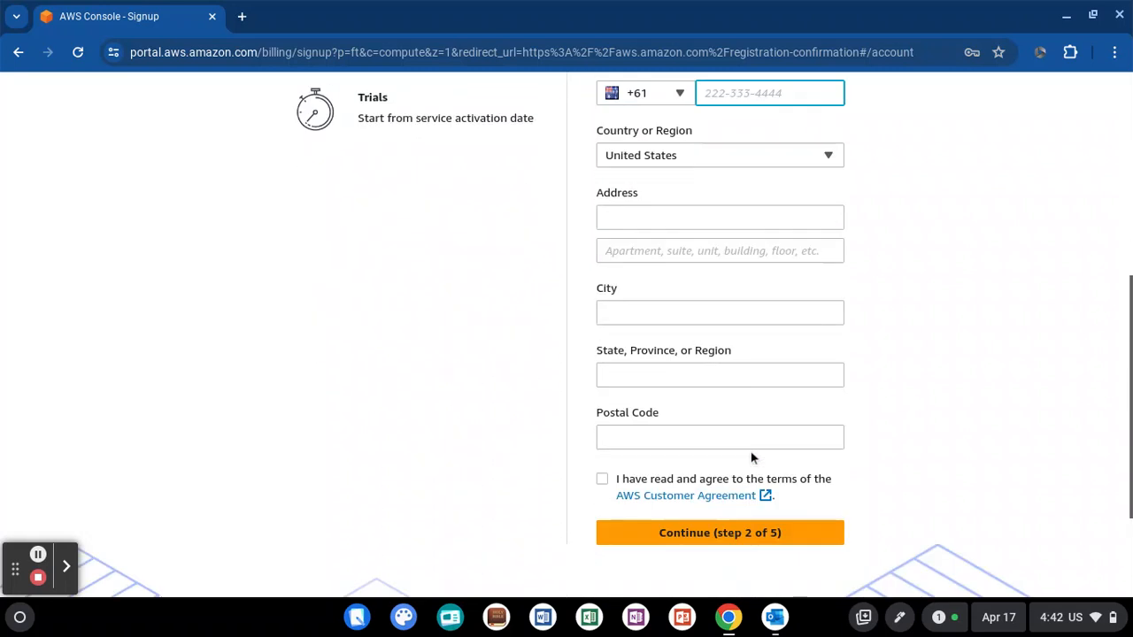
pyautogui.scroll(1, 947, 363)
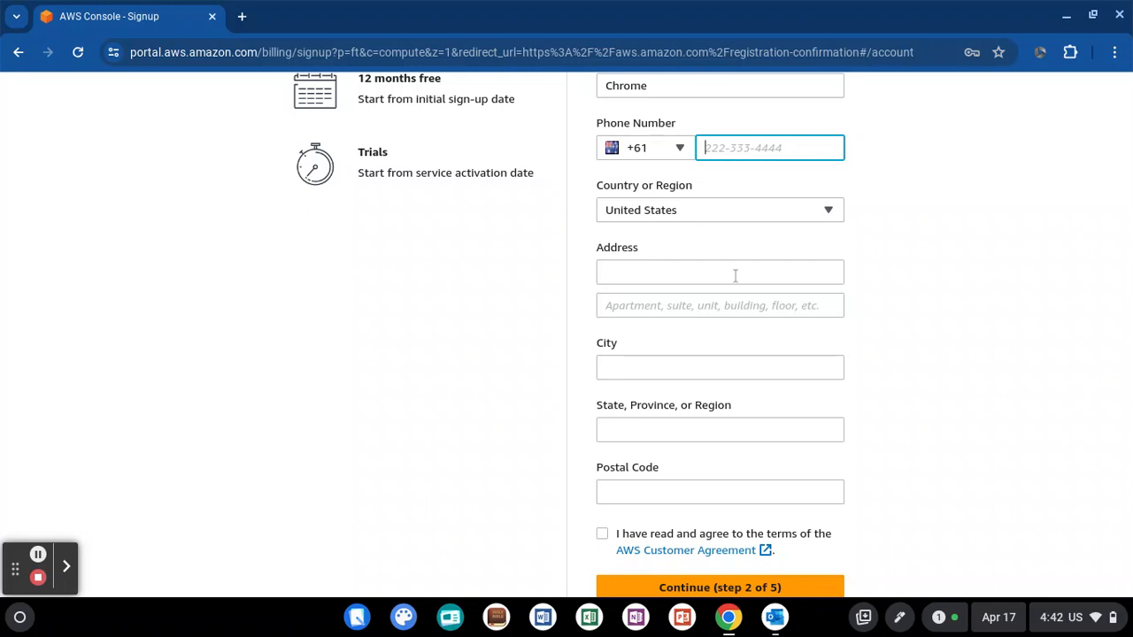
pyautogui.scroll(1, 735, 276)
pyautogui.scroll(2, 735, 275)
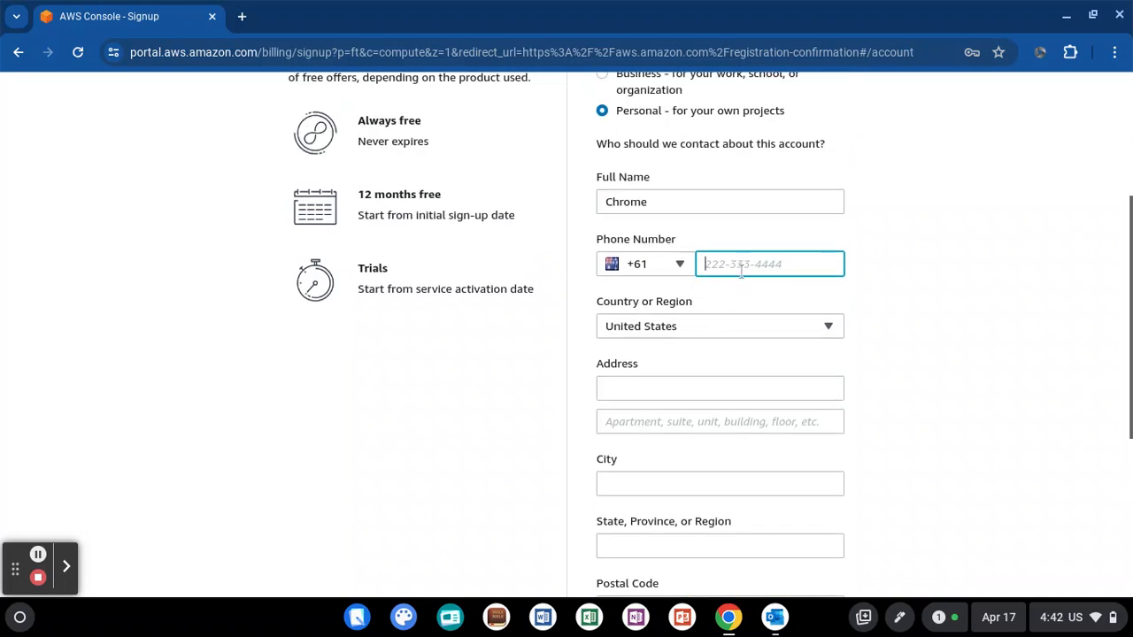
pyautogui.click(38, 555)
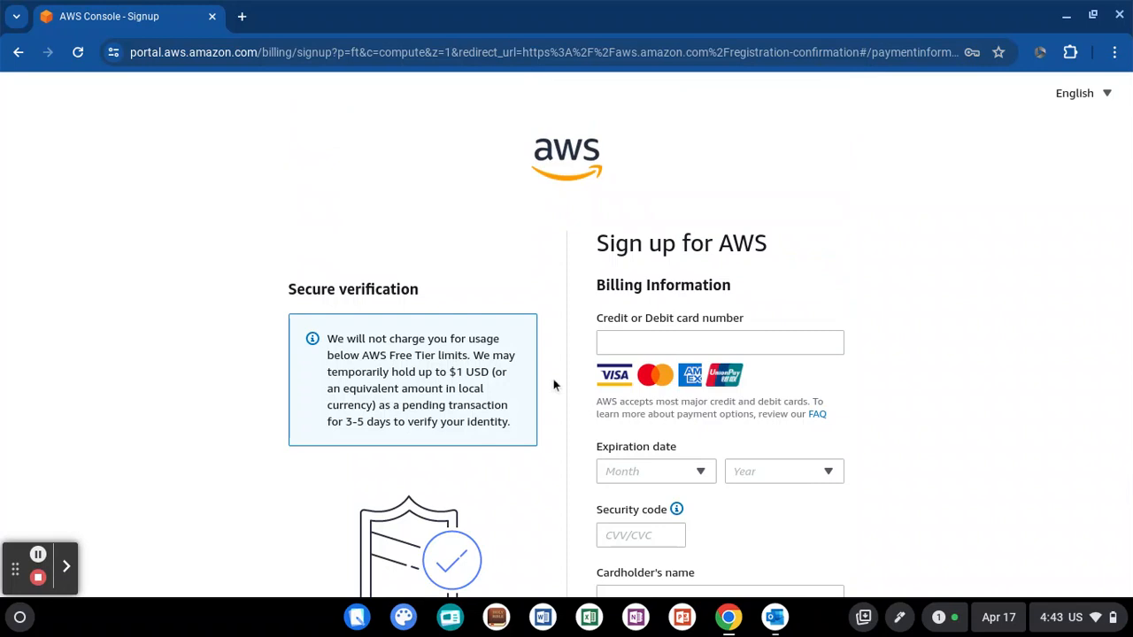
# Scroll through the Billing Information page, leaving the card fields empty.
pyautogui.scroll(-1, 574, 296)
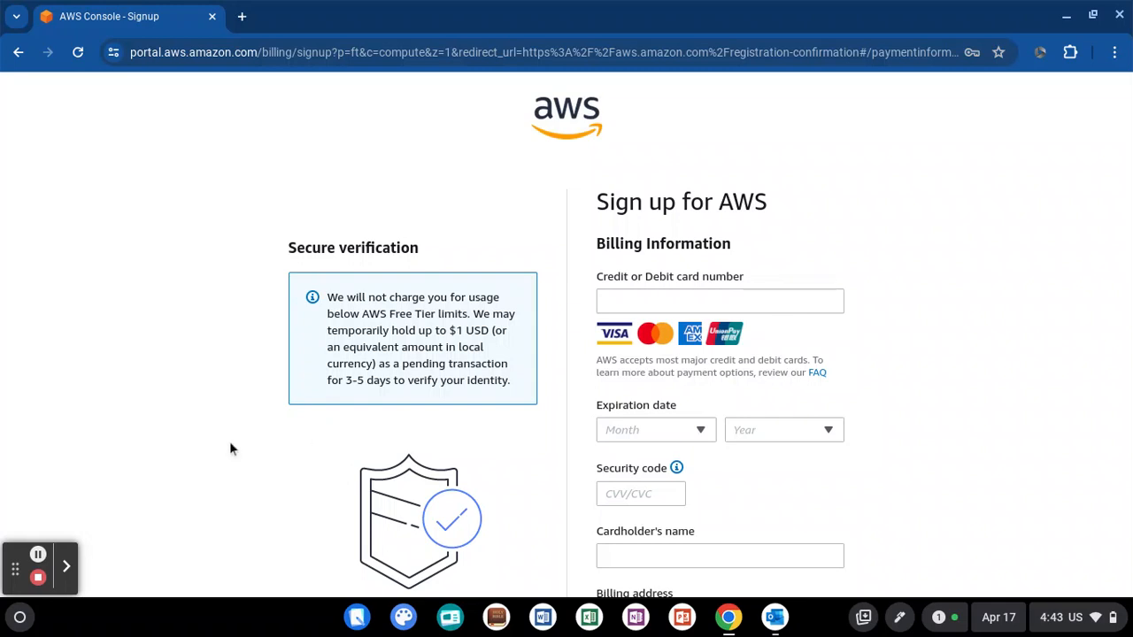
pyautogui.click(38, 555)
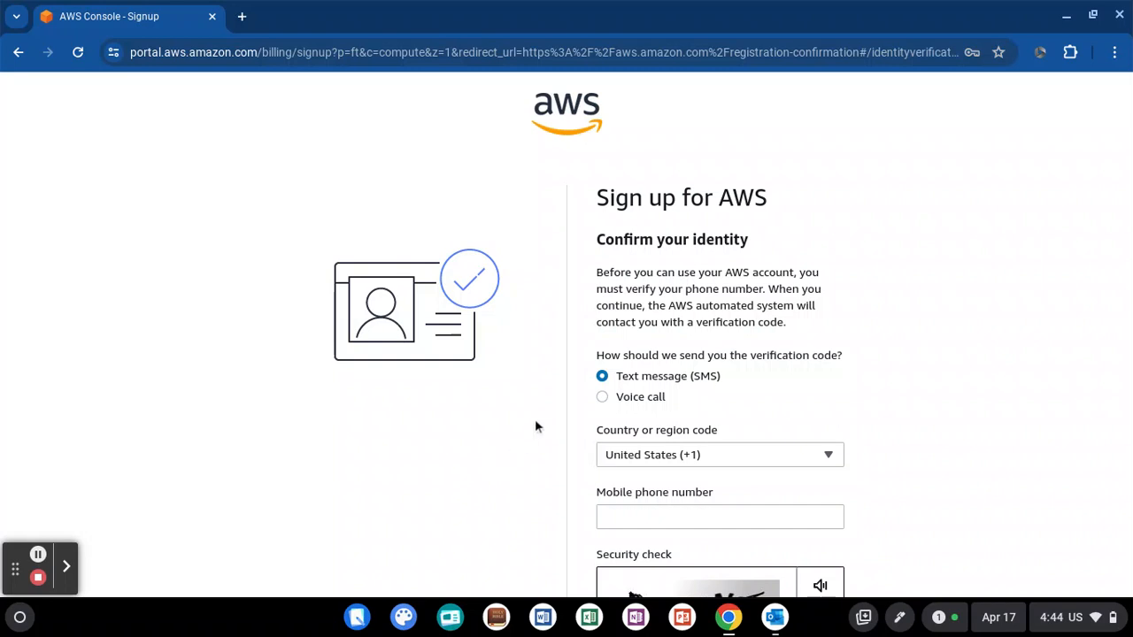
# Choose Australia (+61) as the phone code, then enter and submit the SMS verification code.
pyautogui.click(717, 457)
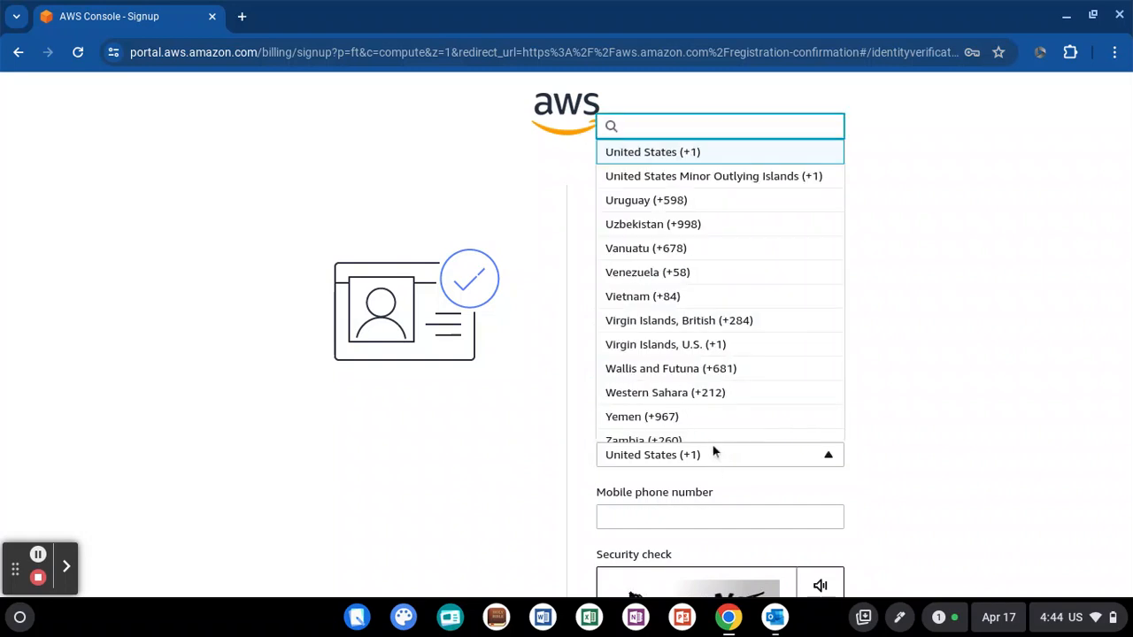
pyautogui.write('aus')
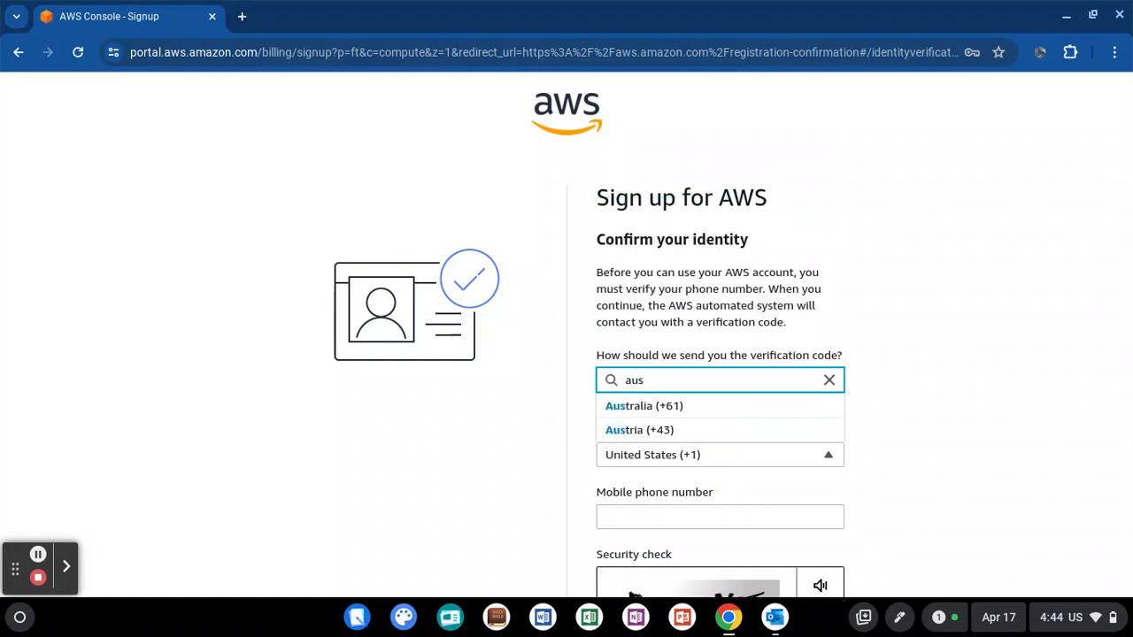
pyautogui.click(662, 405)
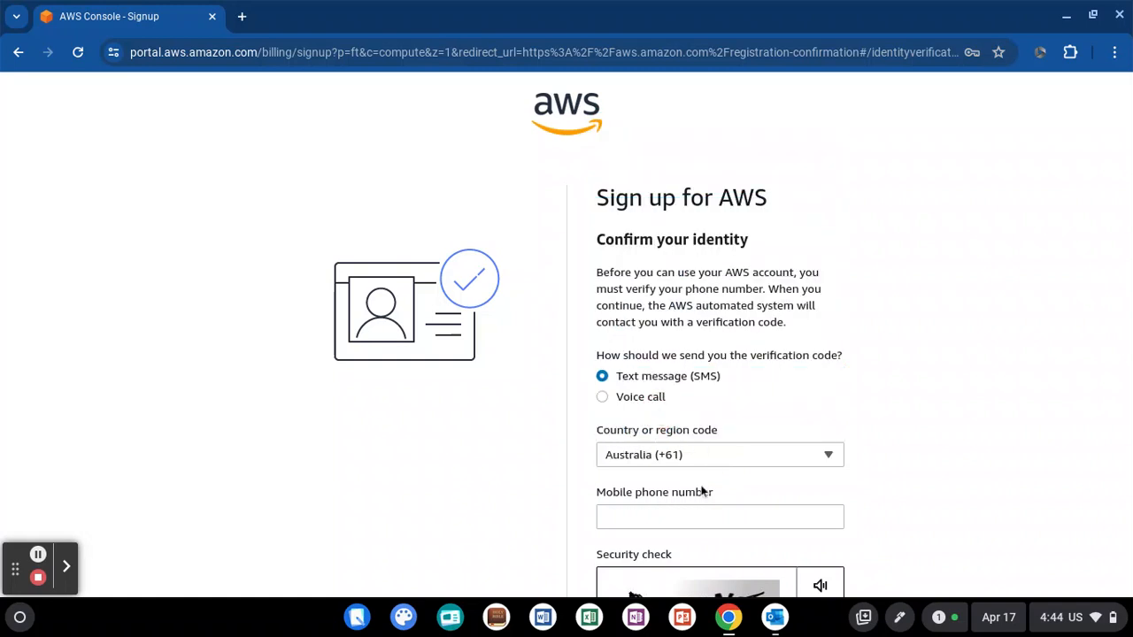
pyautogui.scroll(-2, 711, 473)
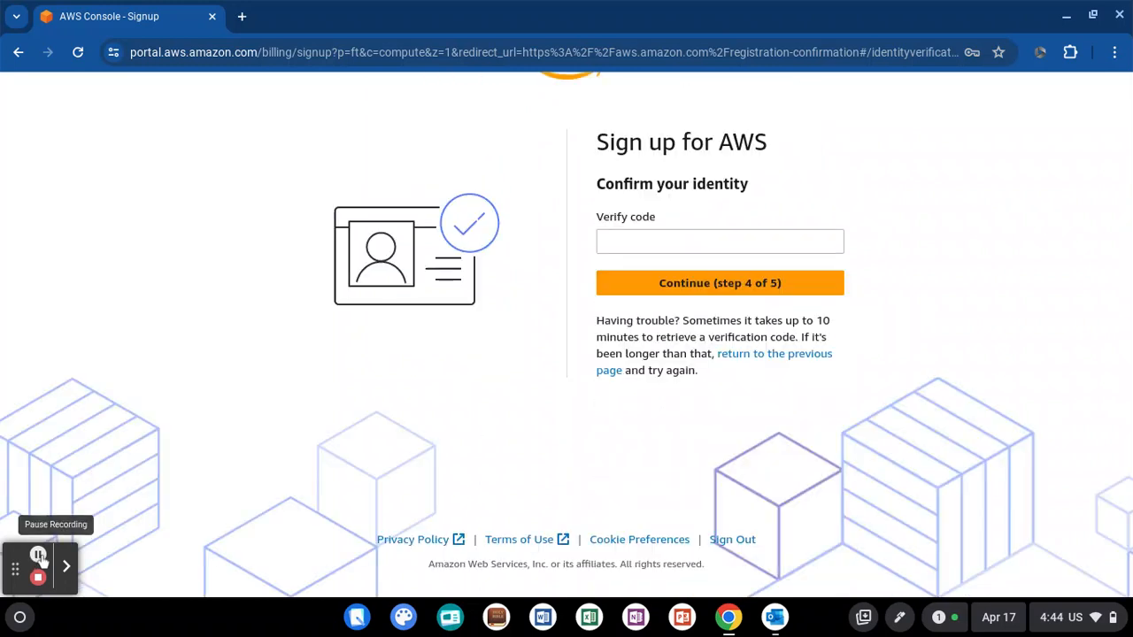
pyautogui.click(635, 236)
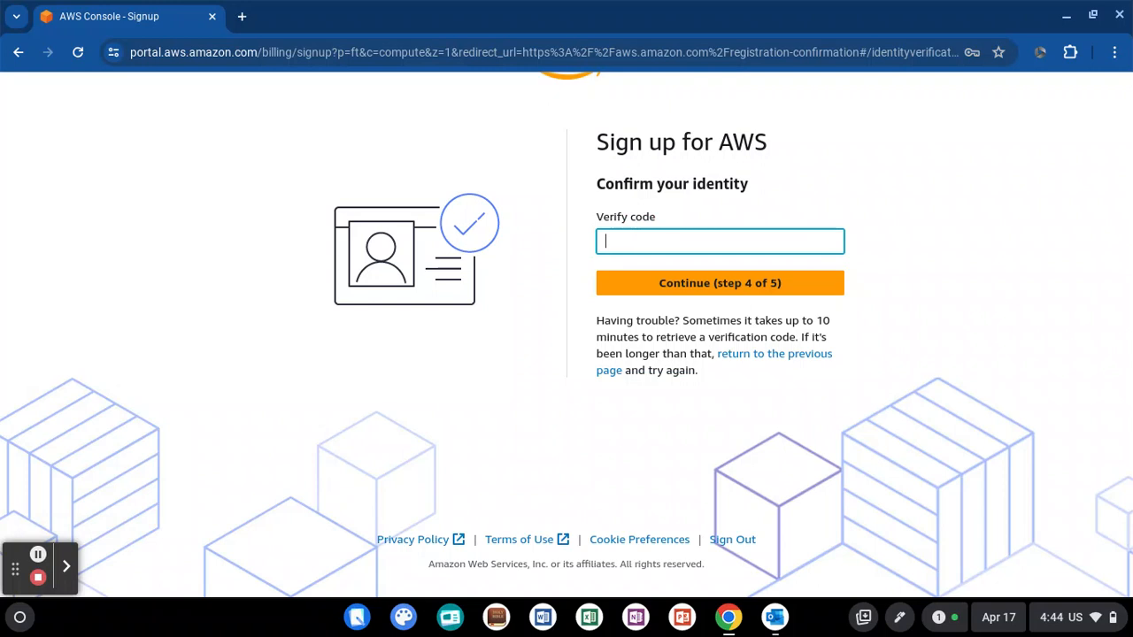
pyautogui.click(722, 289)
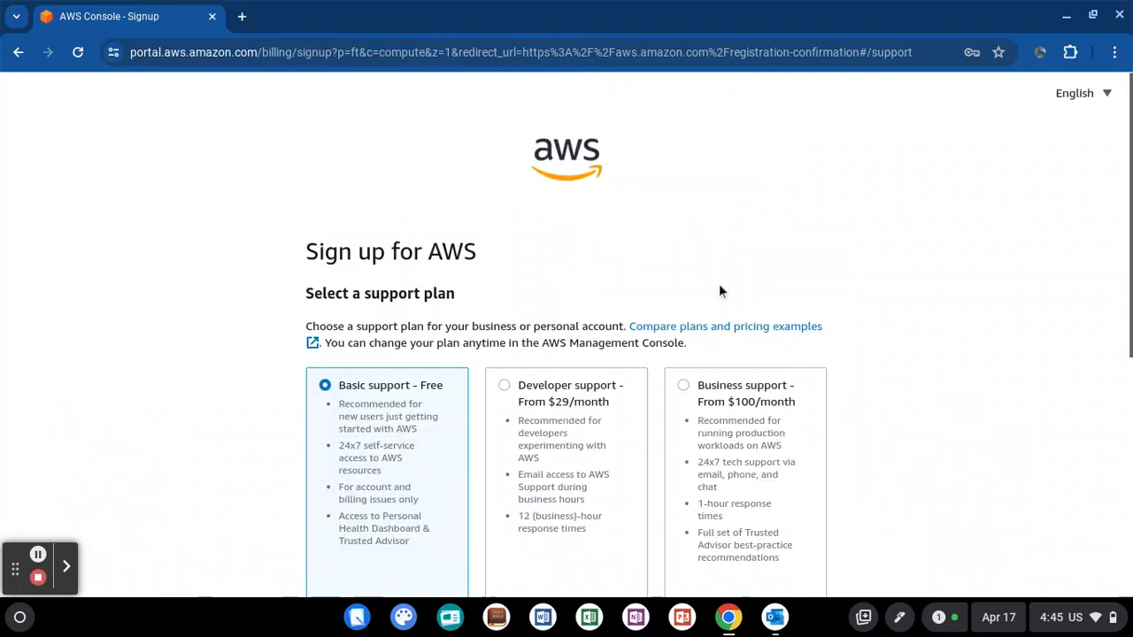
pyautogui.scroll(-3, 912, 271)
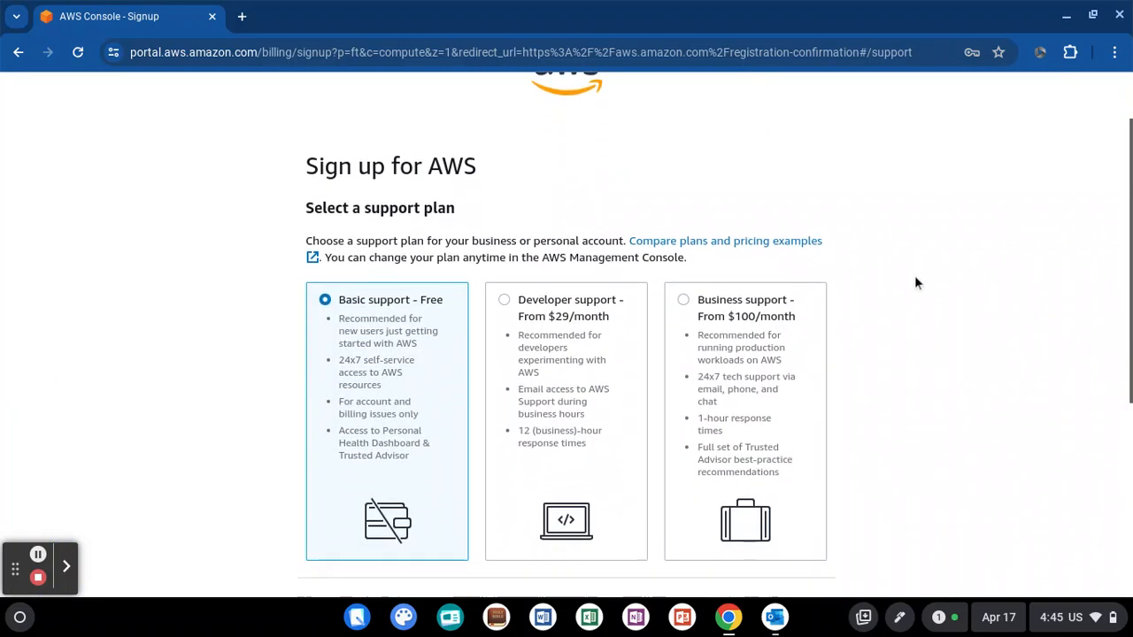
# Finish sign-up with the Basic support - Free plan kept selected.
pyautogui.scroll(-1, 917, 283)
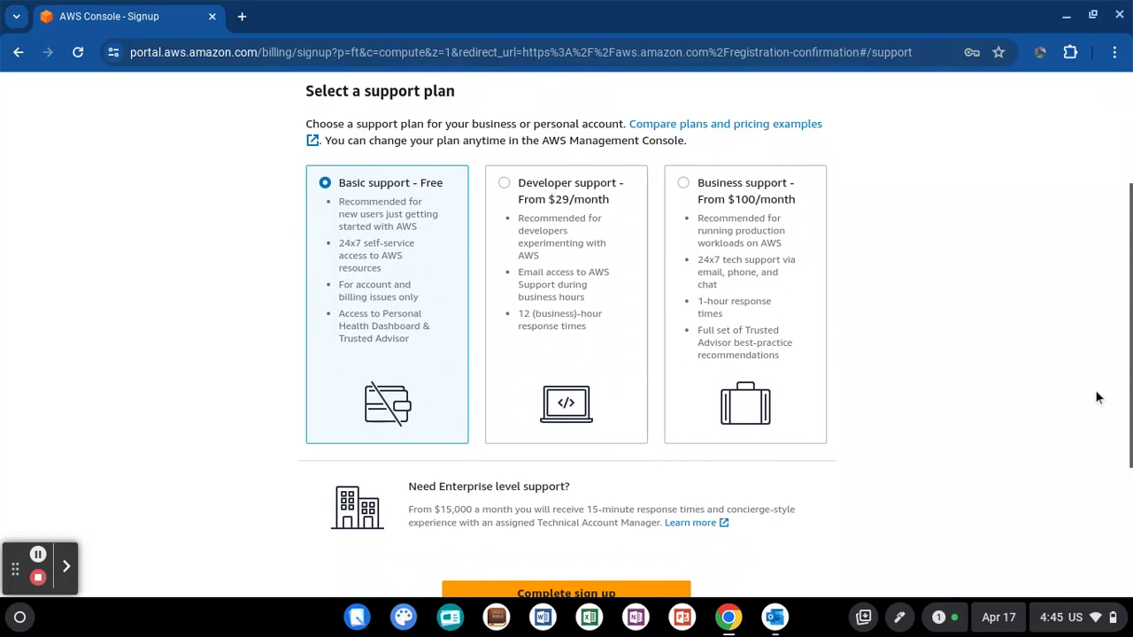
pyautogui.scroll(-2, 1006, 366)
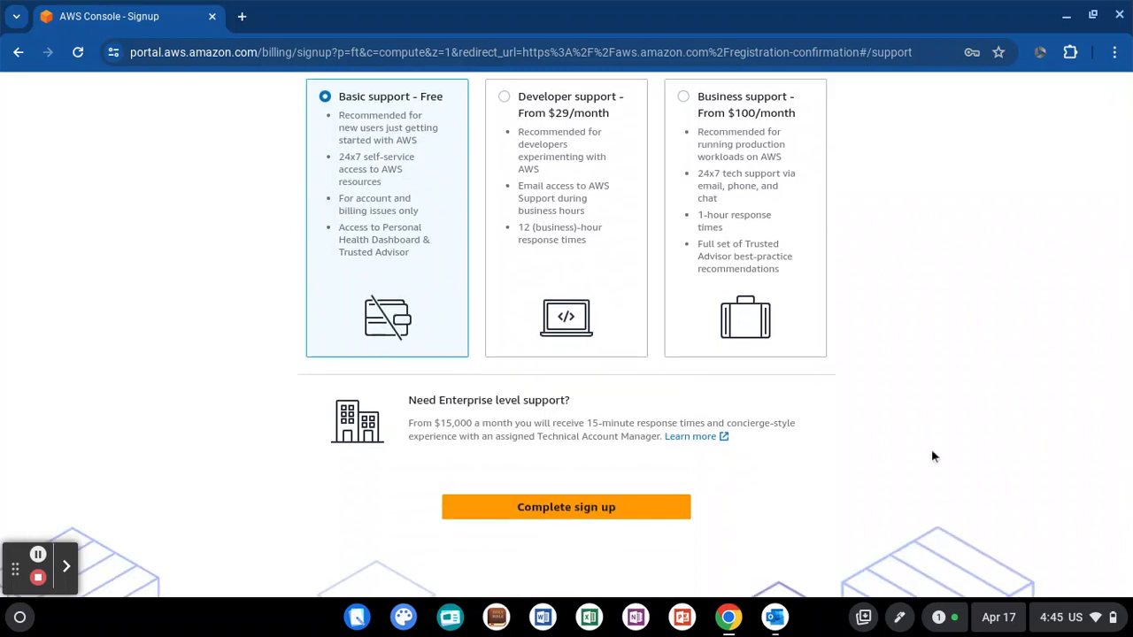
pyautogui.scroll(1, 870, 409)
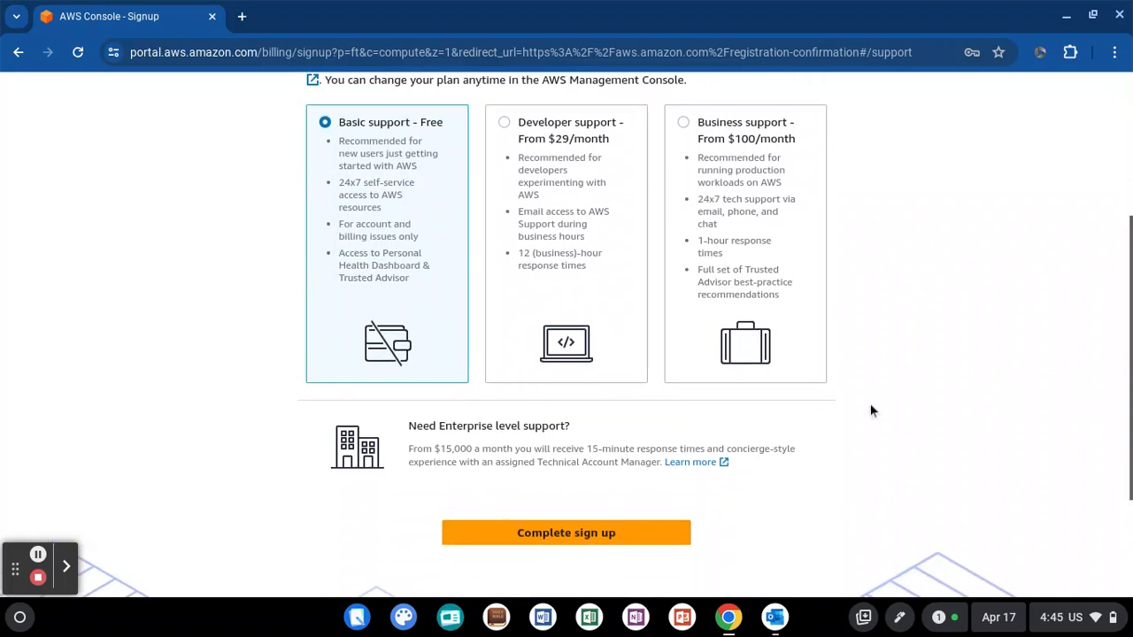
pyautogui.click(573, 533)
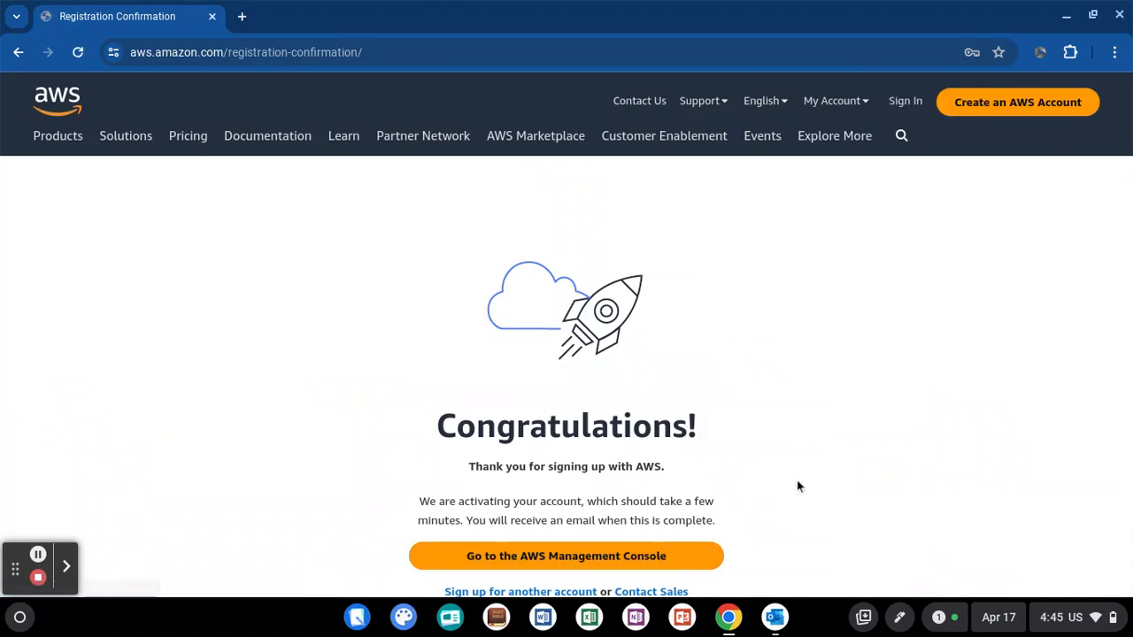
# Go to the AWS Management Console and sign in as root with the saved email and autofilled password.
pyautogui.click(587, 563)
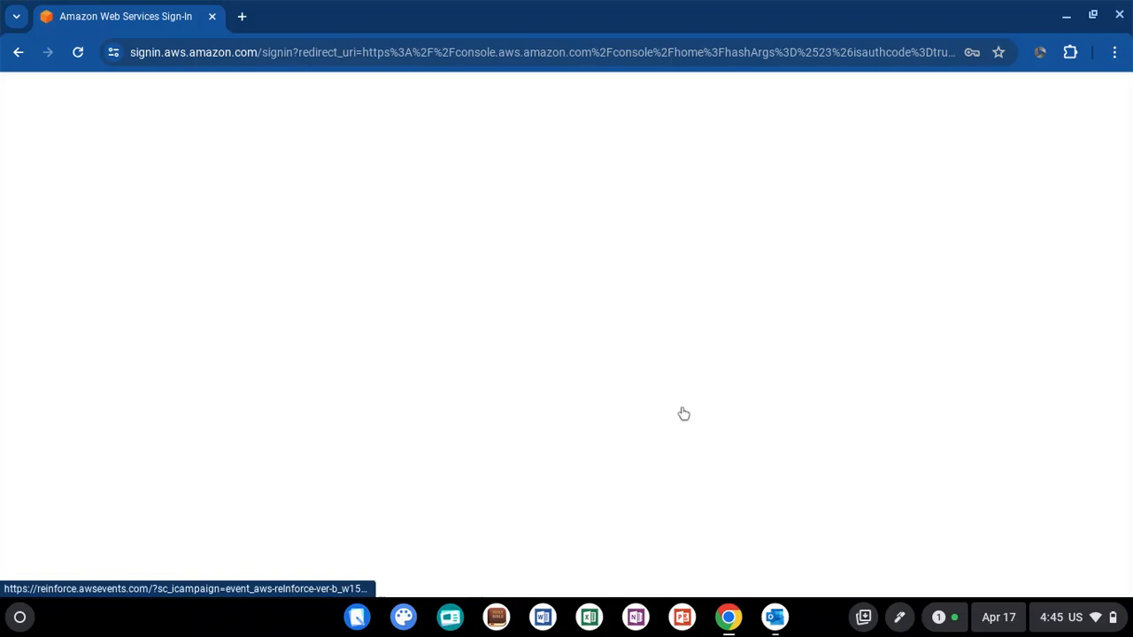
pyautogui.click(775, 617)
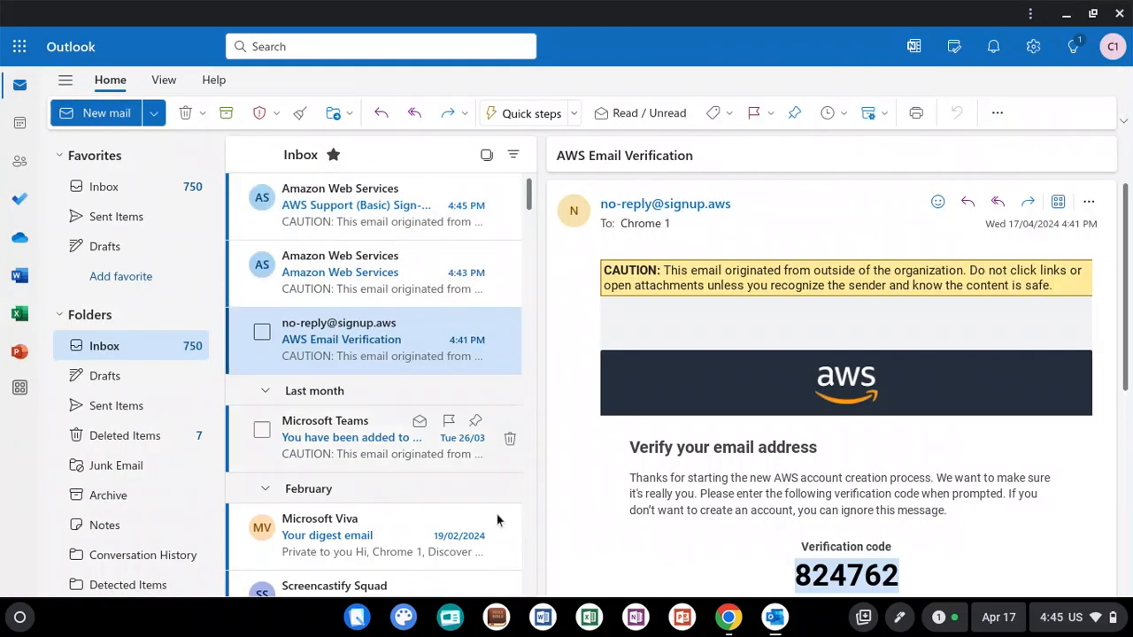
pyautogui.click(727, 617)
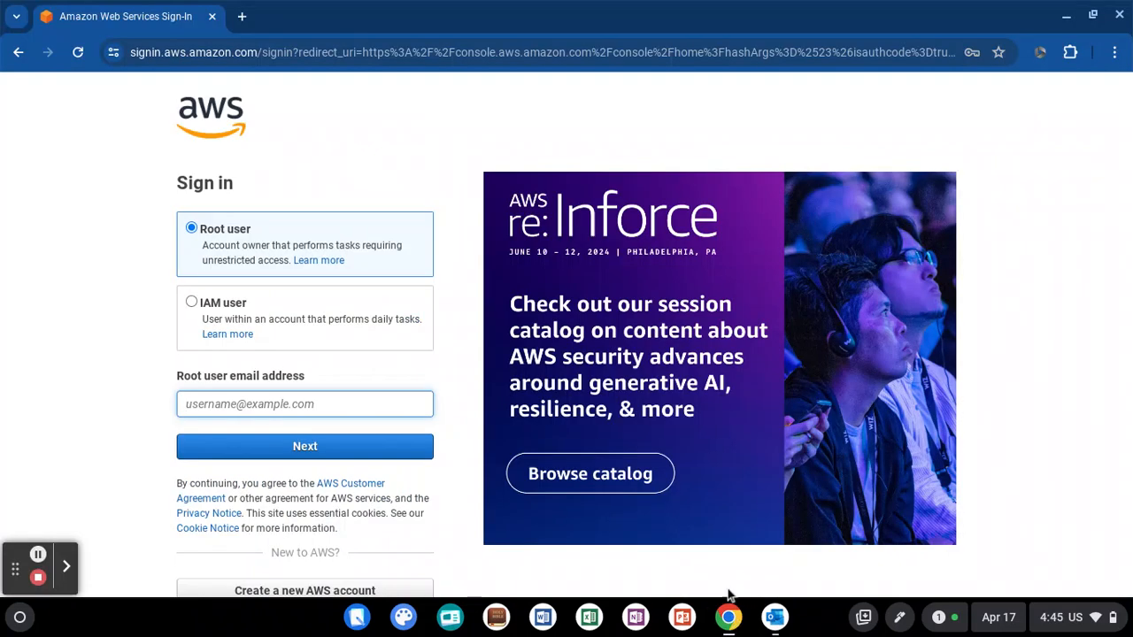
pyautogui.click(249, 407)
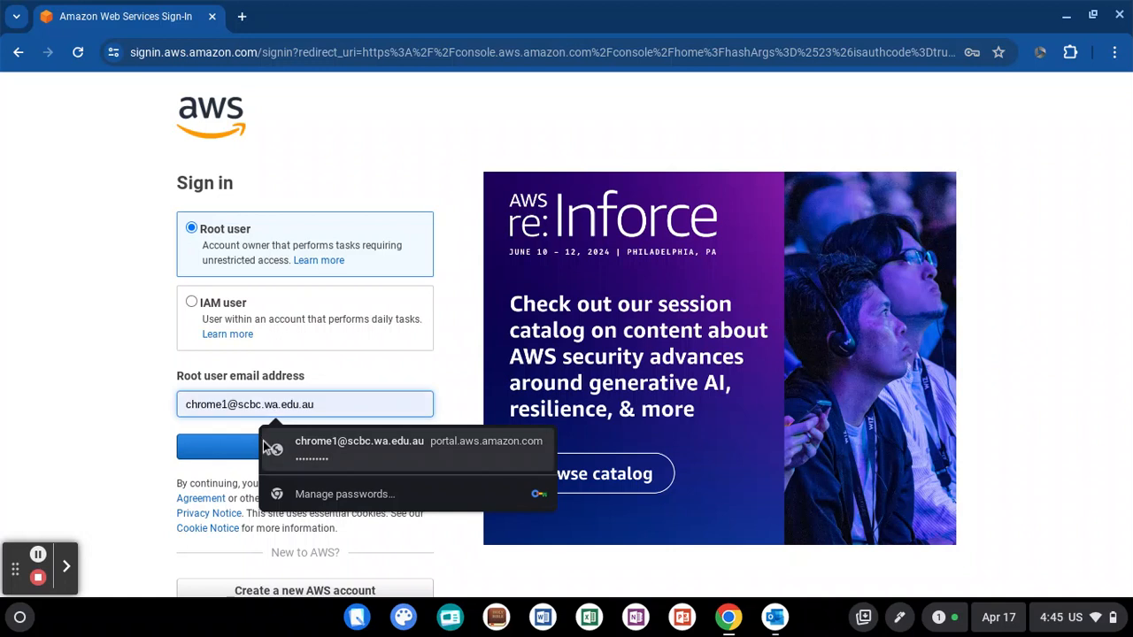
pyautogui.click(319, 443)
pyautogui.click(305, 448)
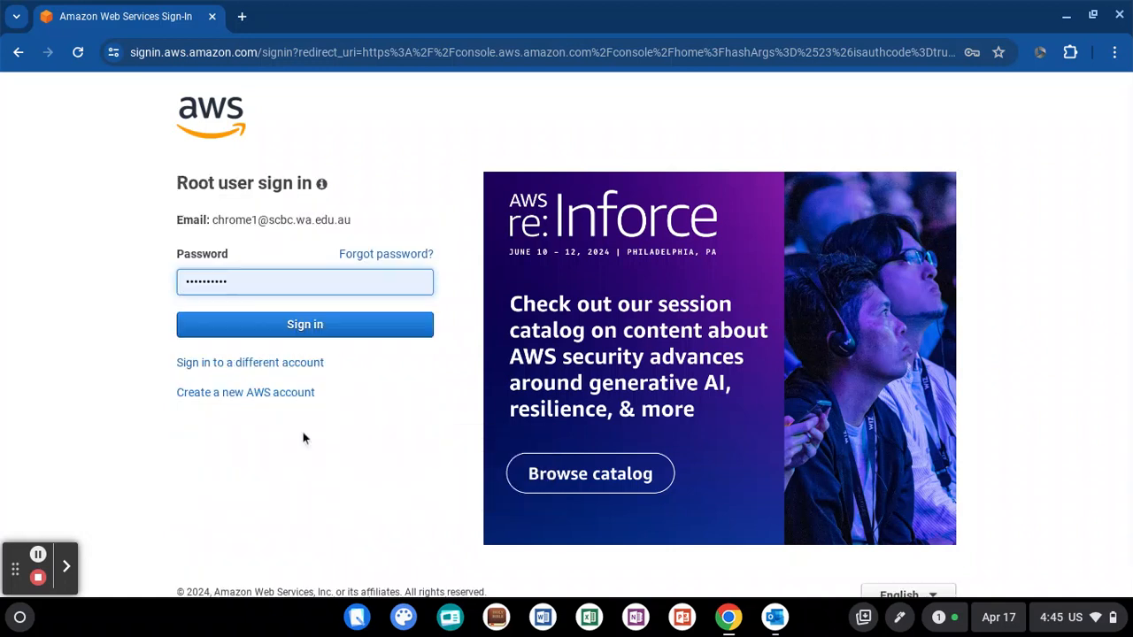
pyautogui.click(304, 326)
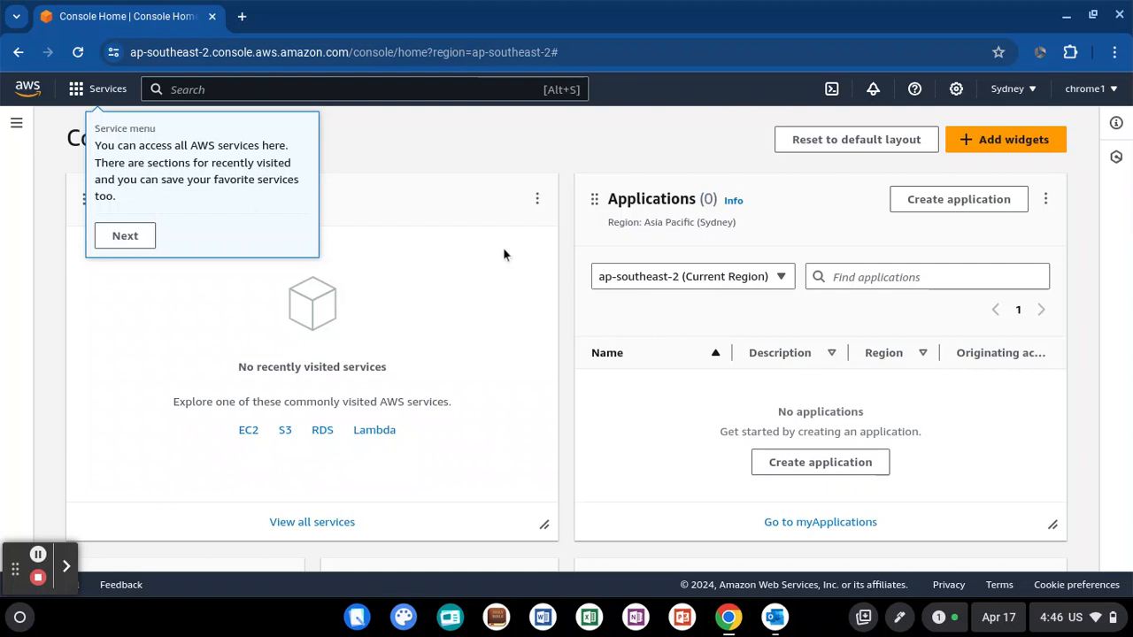
# Go to the EC2 Instances page in Sydney and dismiss all the tour tips.
pyautogui.click(249, 438)
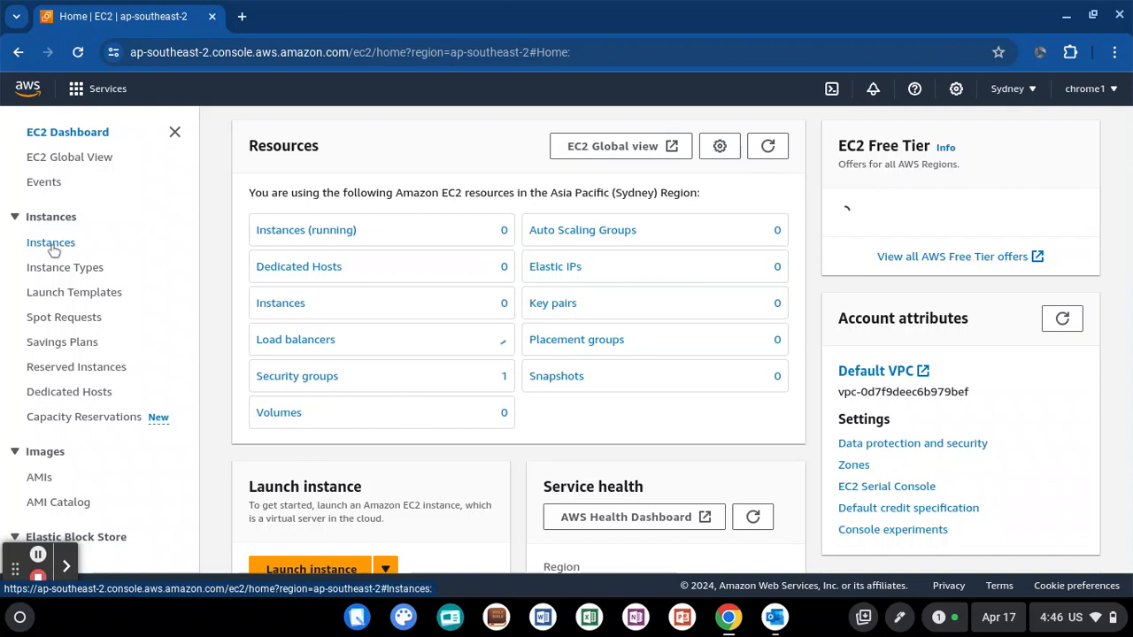
pyautogui.click(51, 245)
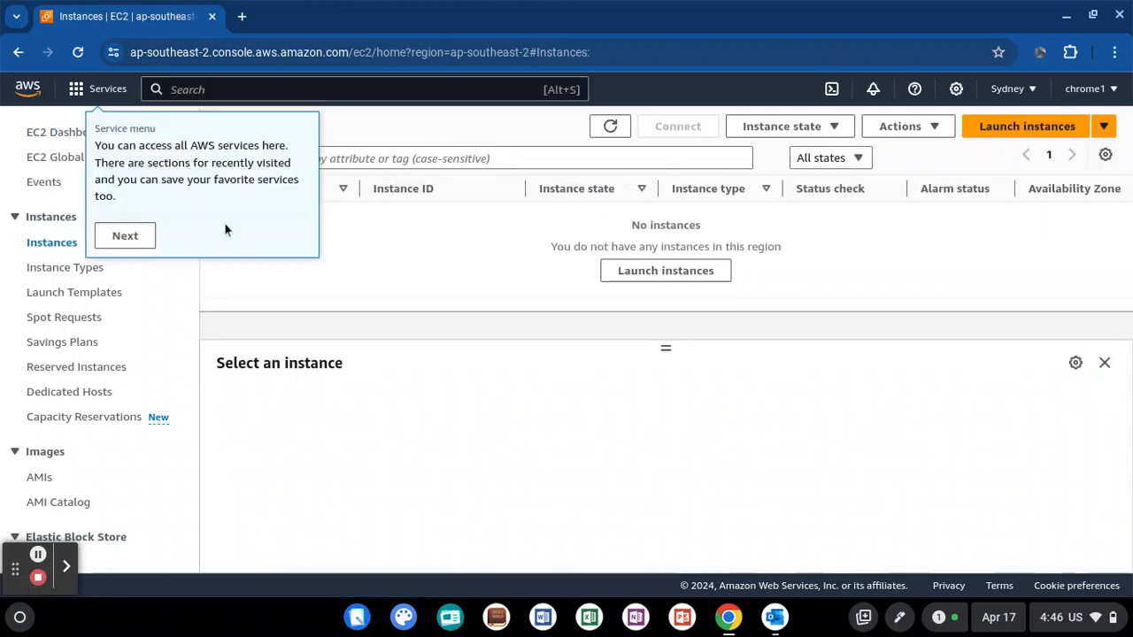
pyautogui.click(124, 236)
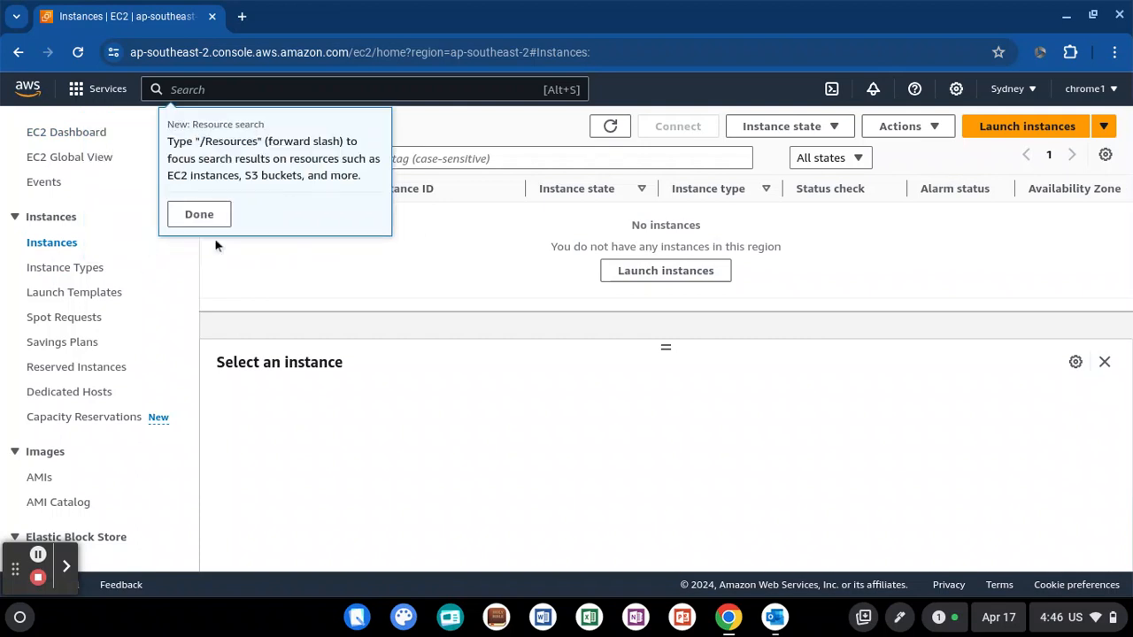
pyautogui.click(202, 216)
pyautogui.click(894, 227)
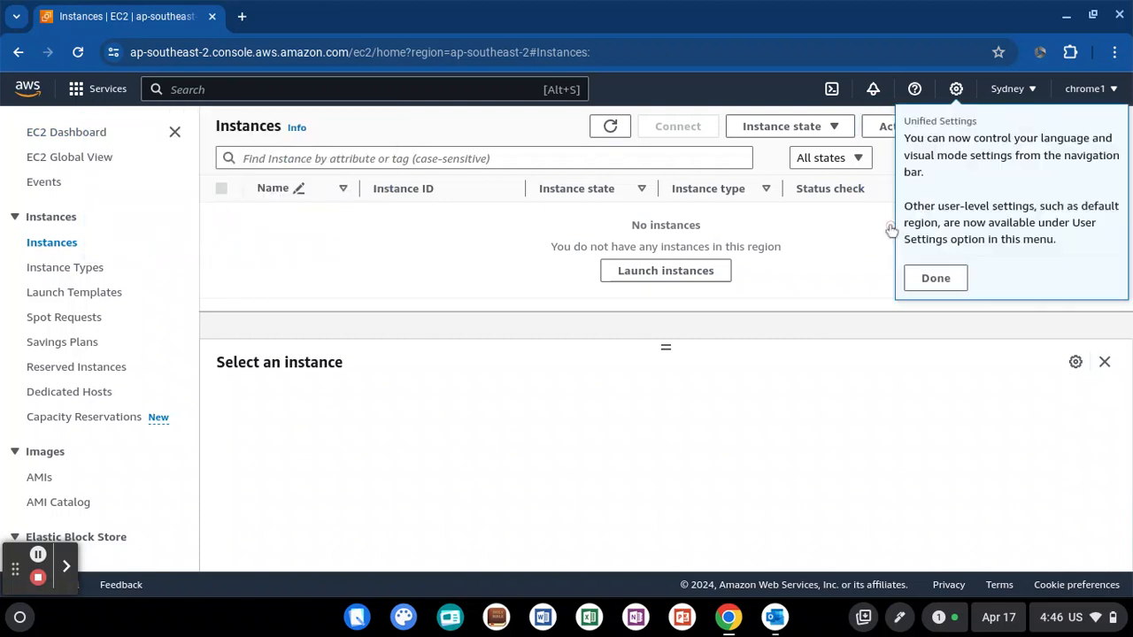
pyautogui.click(934, 279)
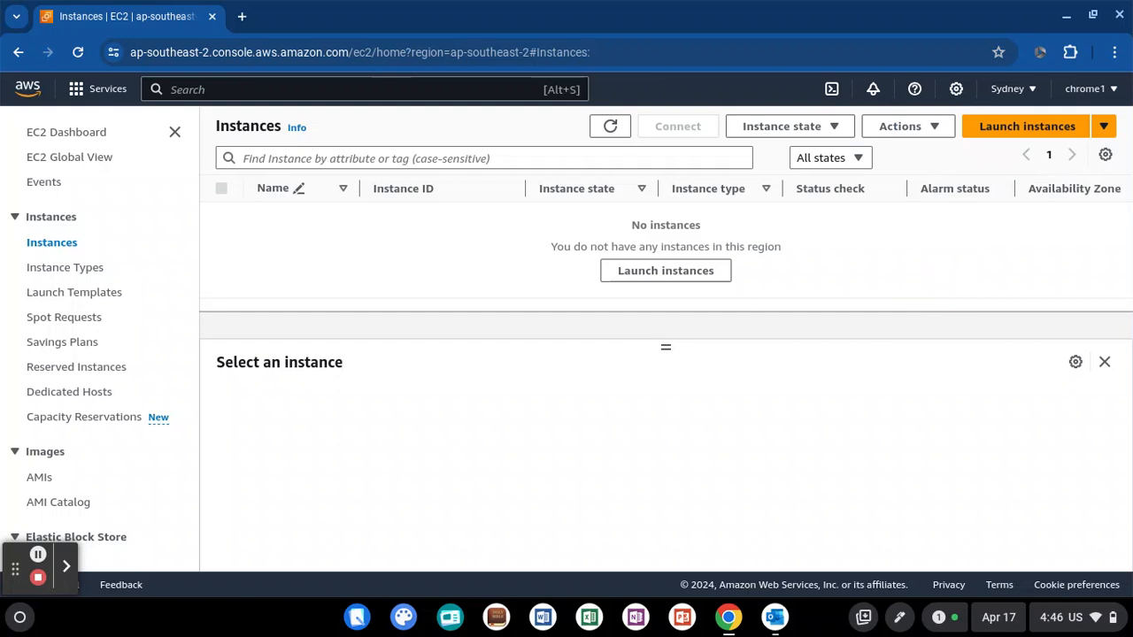
# Browse the region list and keep Asia Pacific (Sydney) as the selected region.
pyautogui.click(1020, 92)
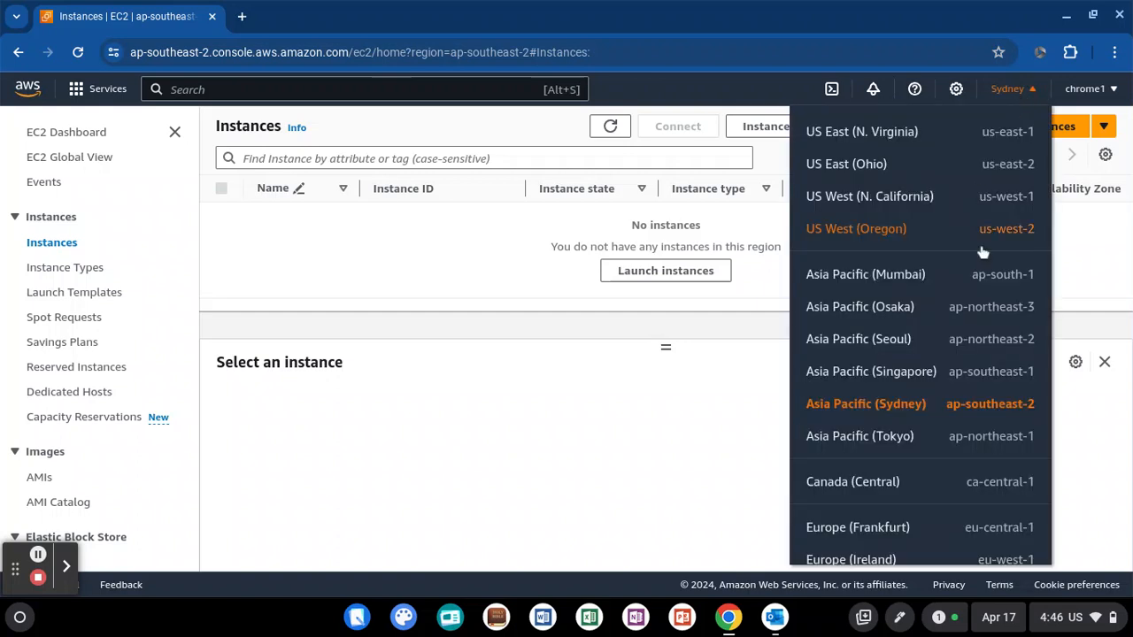
pyautogui.scroll(-5, 983, 229)
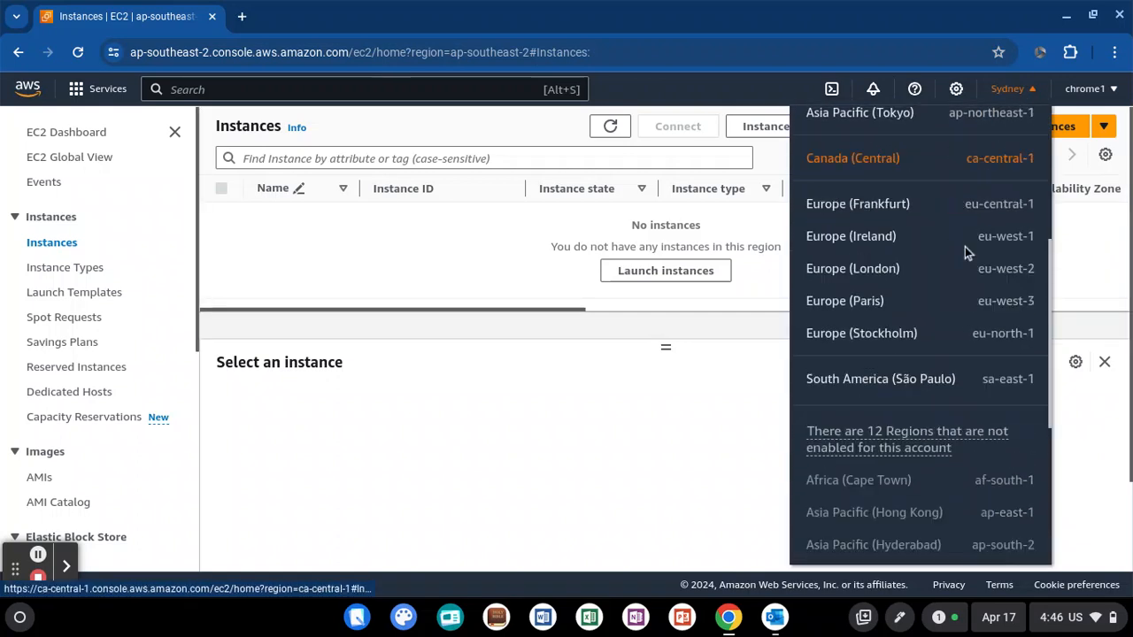
pyautogui.scroll(5, 963, 249)
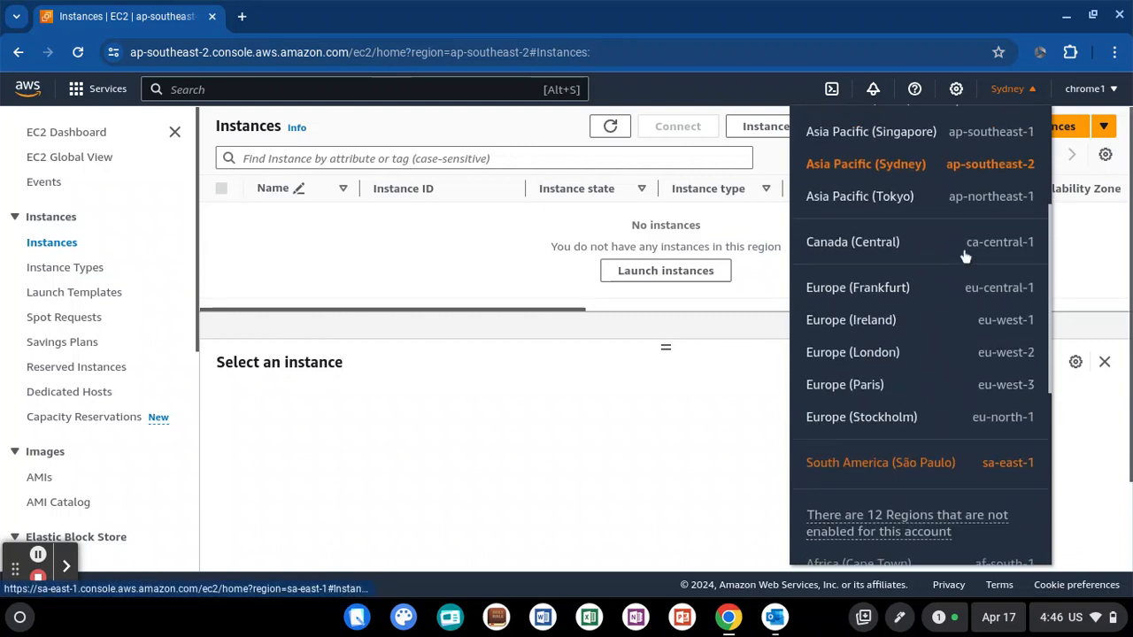
pyautogui.scroll(1, 956, 277)
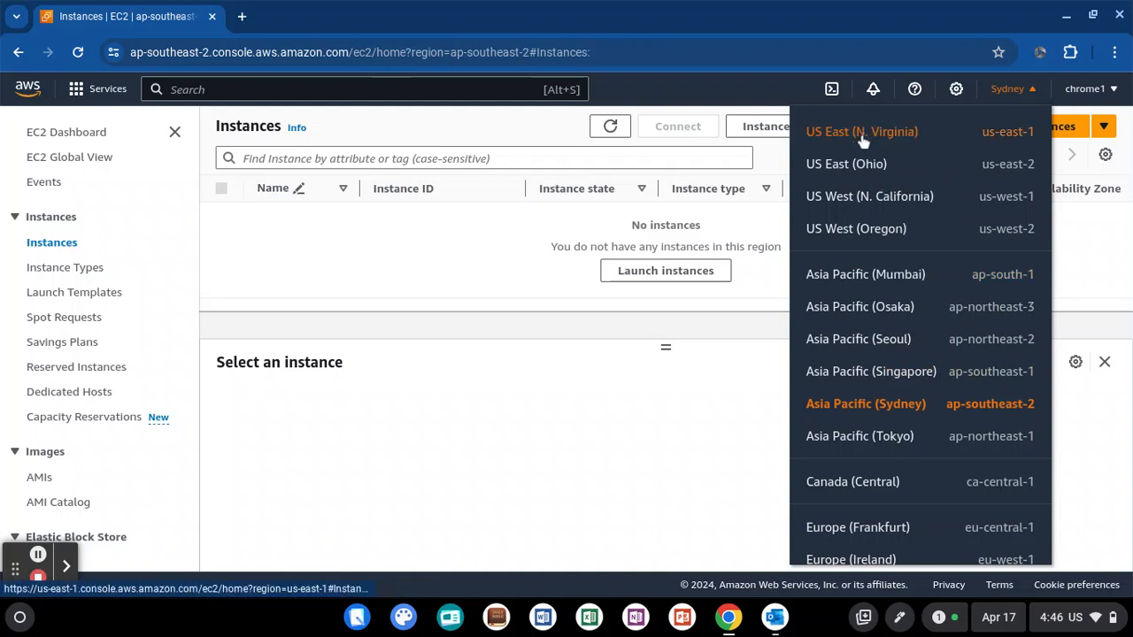
pyautogui.click(774, 239)
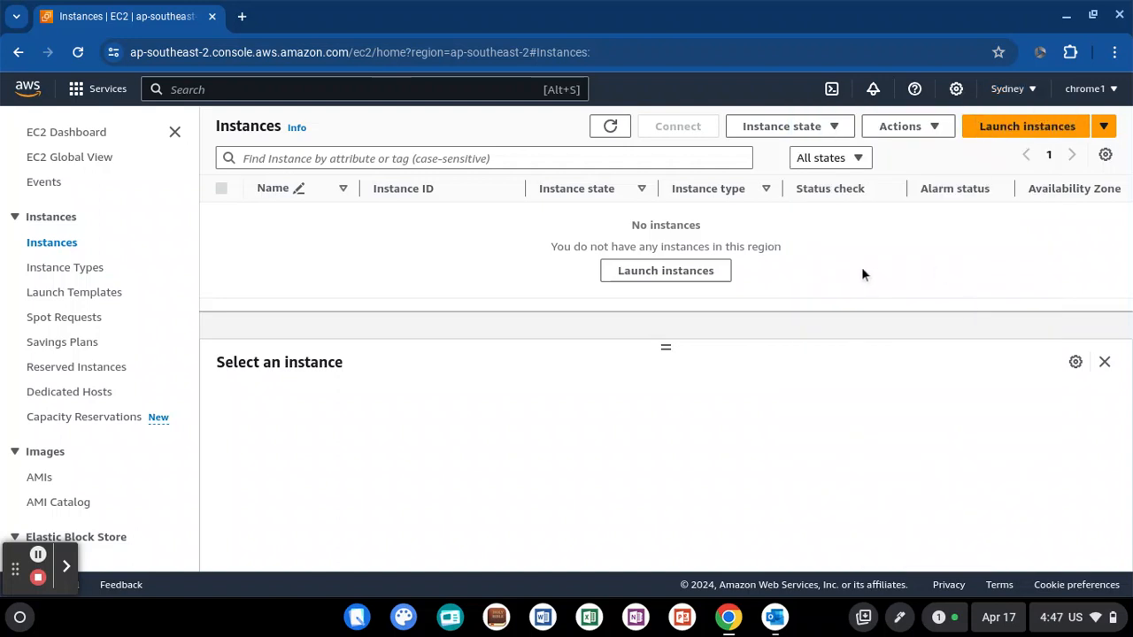
# Start launching a new instance and name it kali.
pyautogui.click(1023, 132)
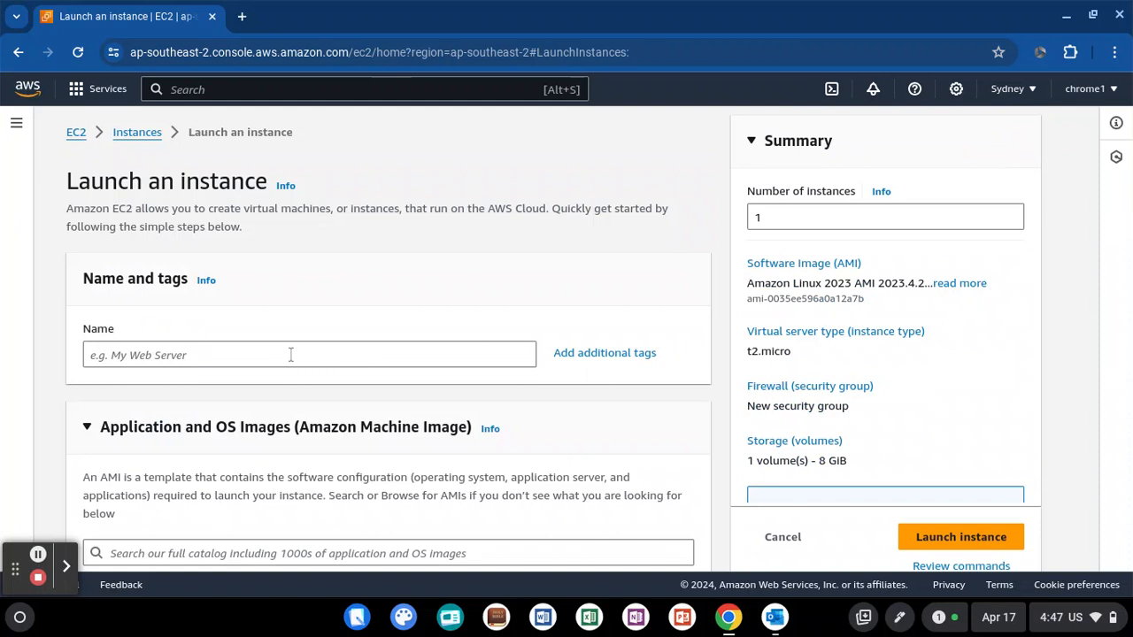
pyautogui.click(291, 354)
pyautogui.write('kali')
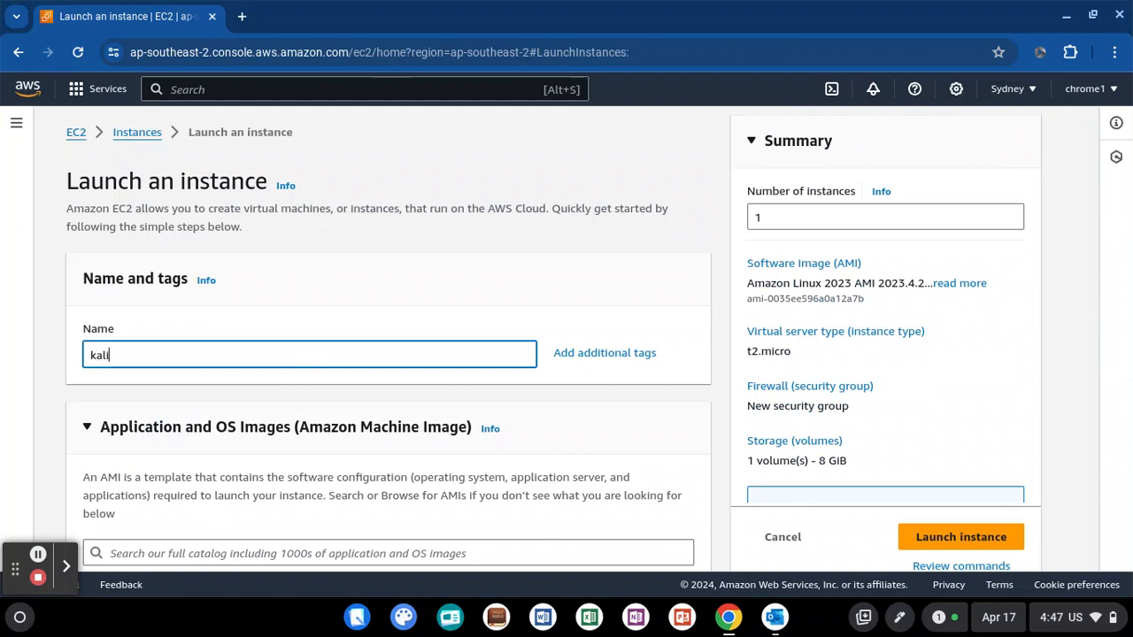
# Enter kali in the AMI catalog search box.
pyautogui.scroll(-3, 232, 258)
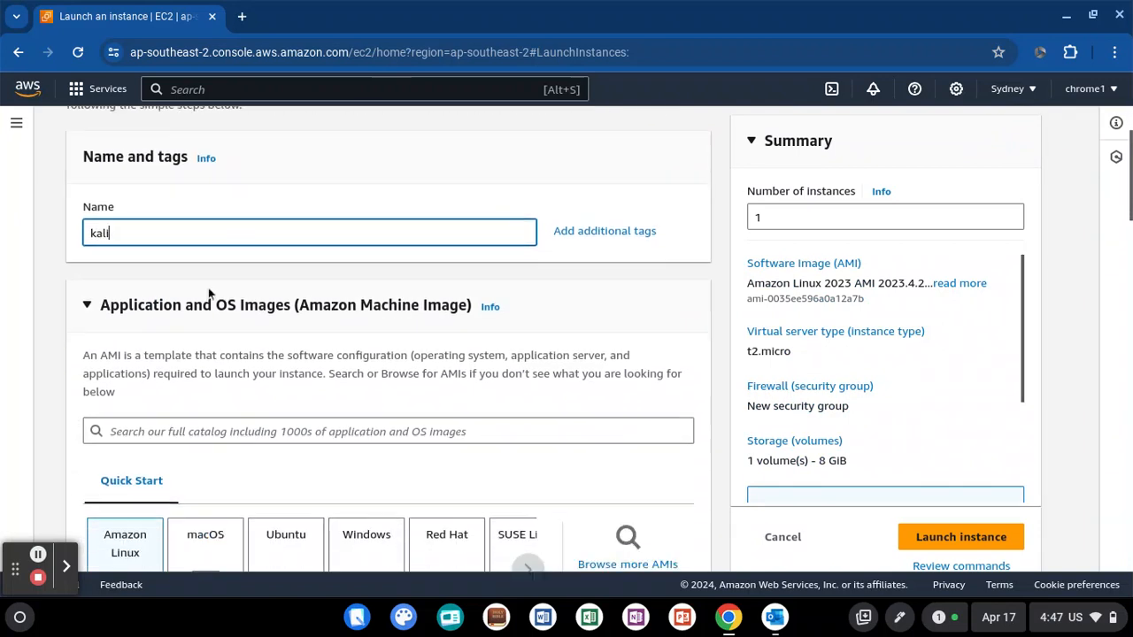
pyautogui.scroll(-1, 204, 307)
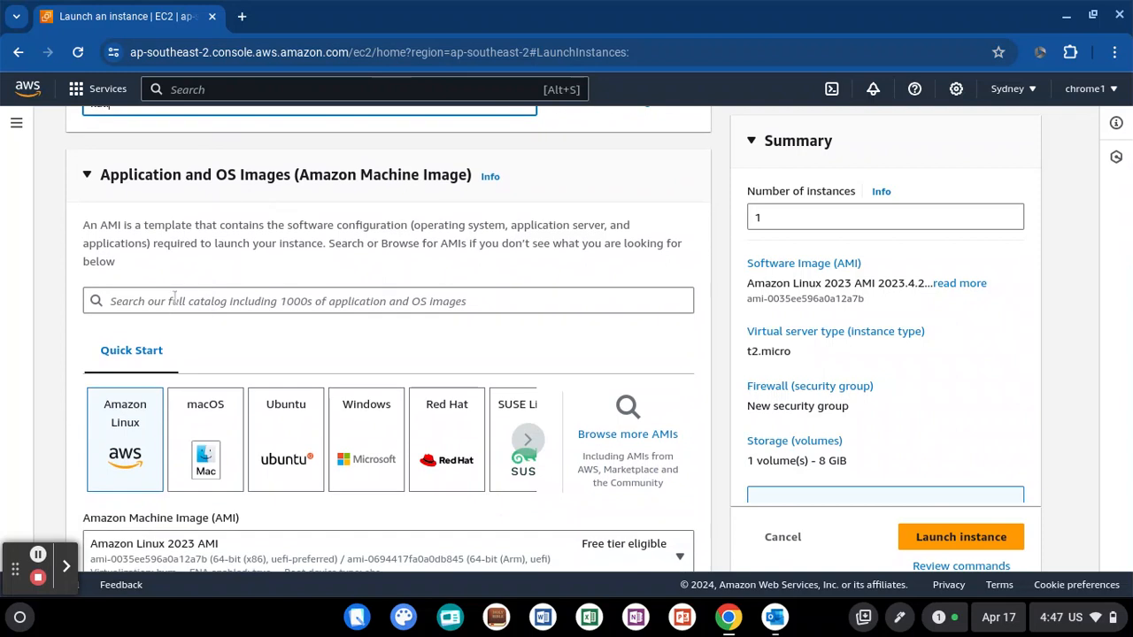
pyautogui.click(165, 300)
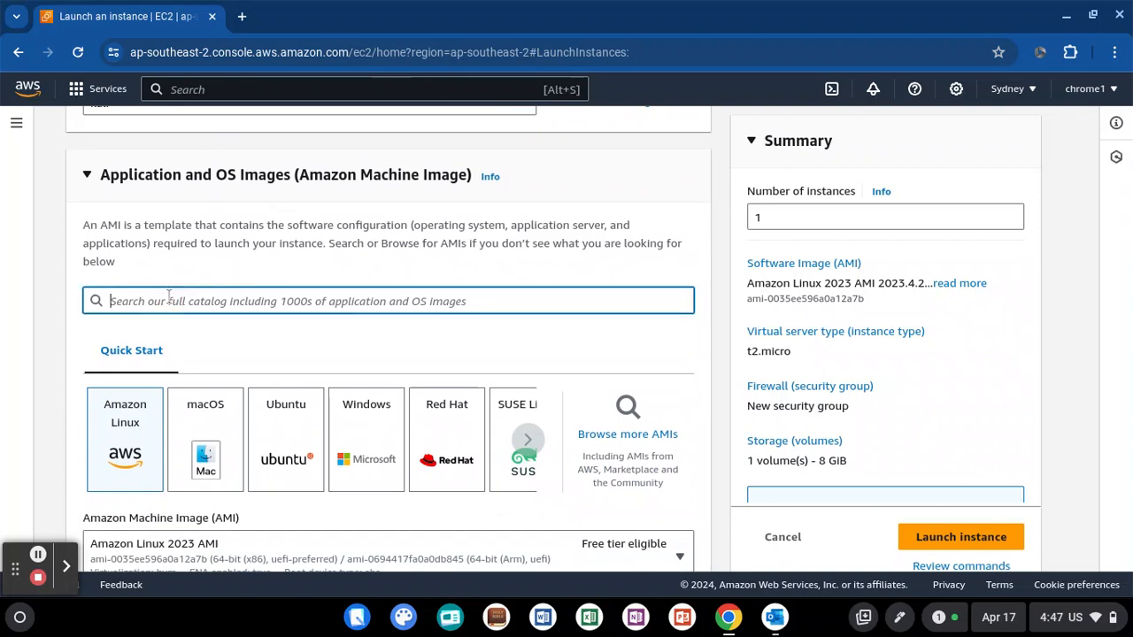
pyautogui.write('kali')
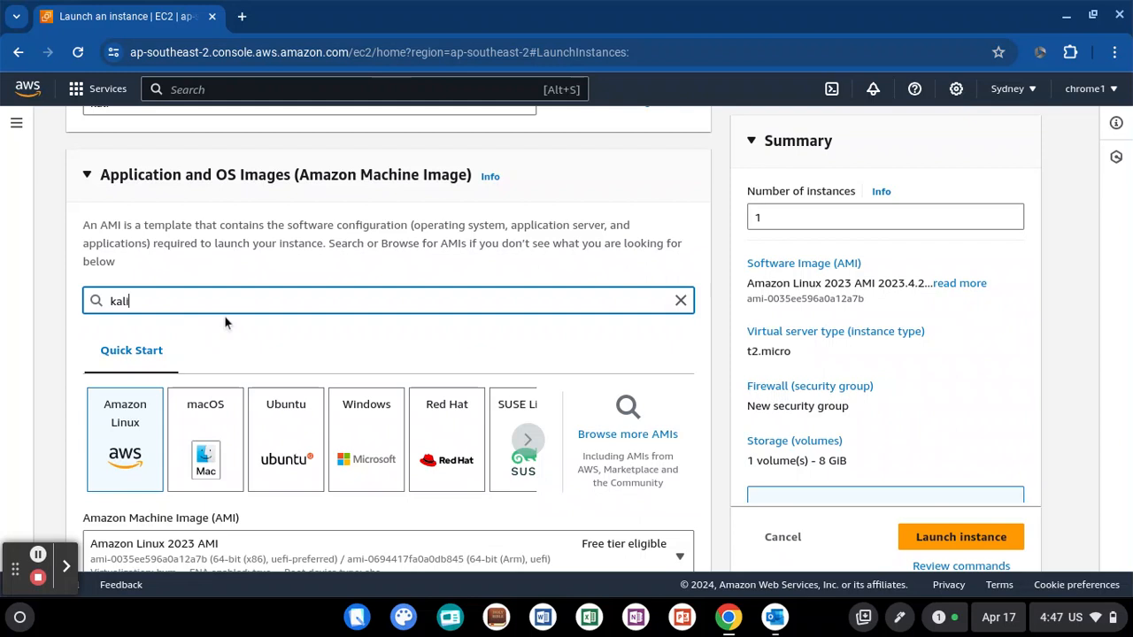
# Search kali, select the Kali Linux image under AWS Marketplace AMIs, and subscribe now.
pyautogui.press('Return')
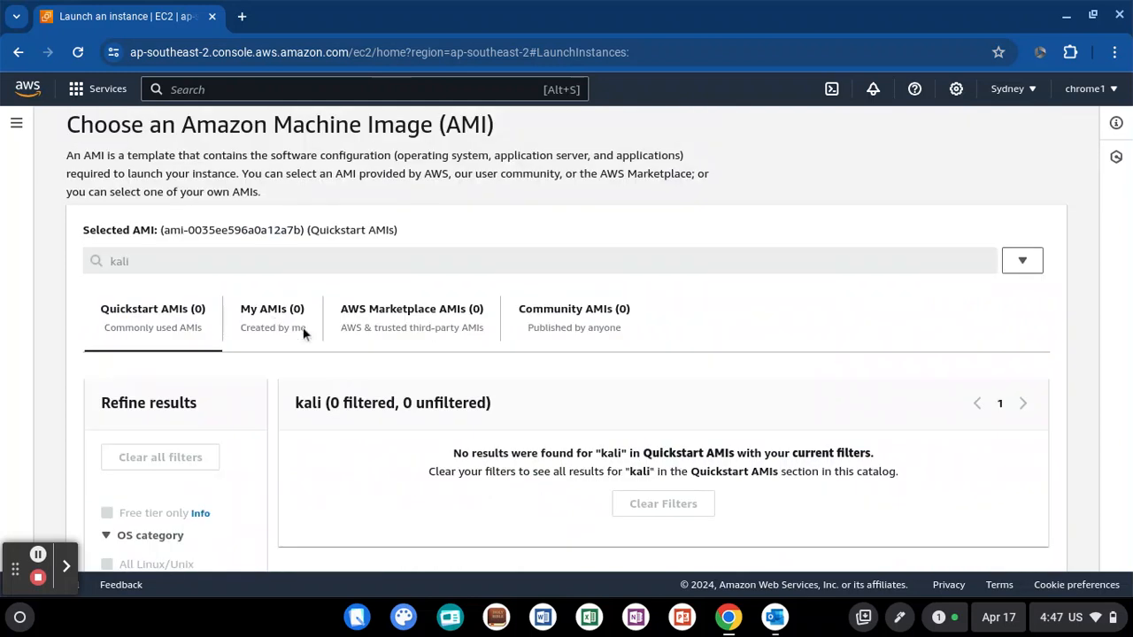
pyautogui.click(394, 321)
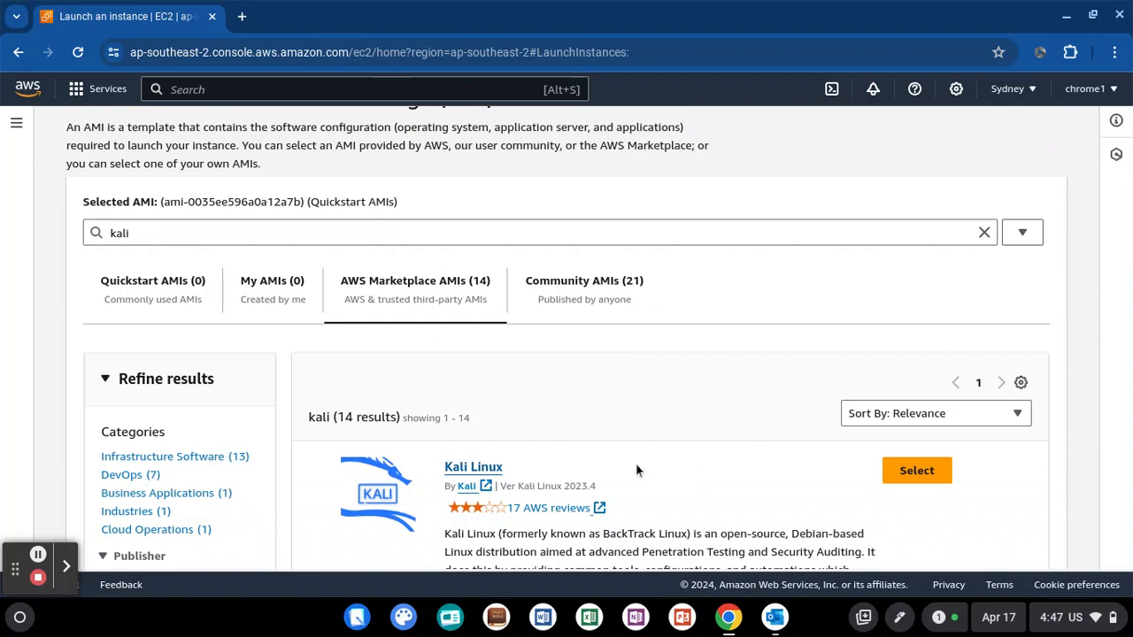
pyautogui.scroll(-1, 567, 465)
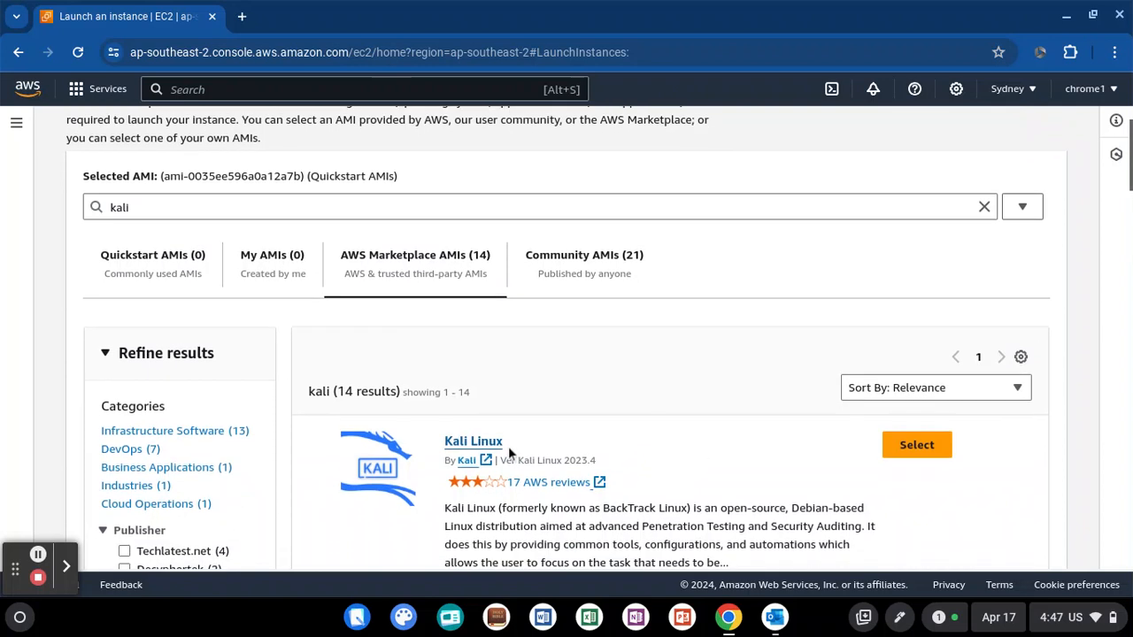
pyautogui.click(924, 454)
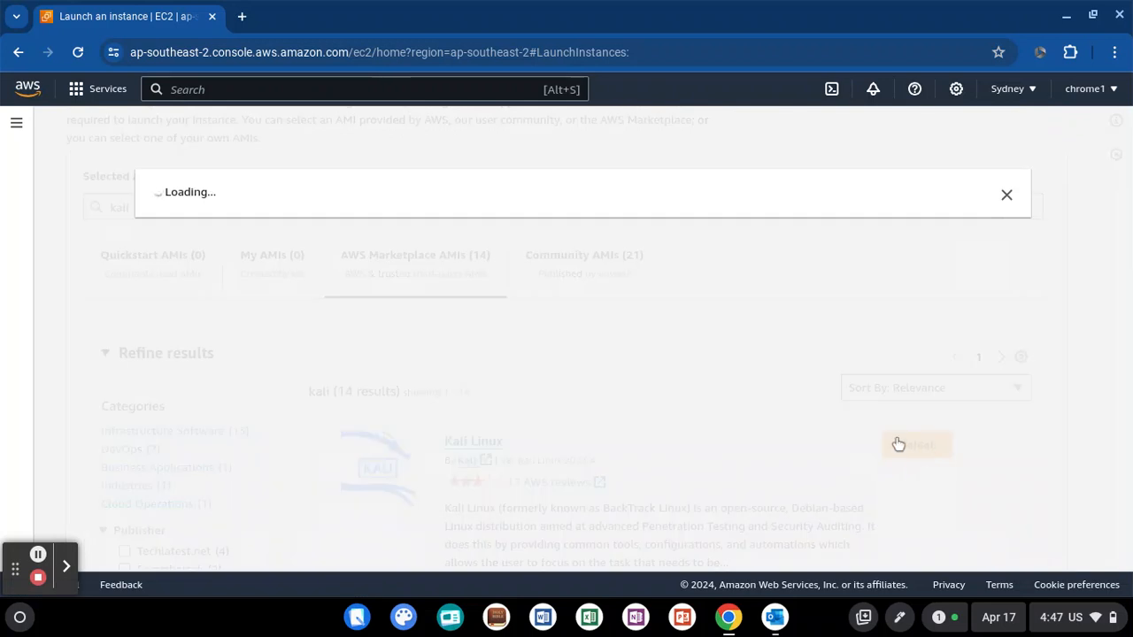
pyautogui.scroll(-2, 724, 407)
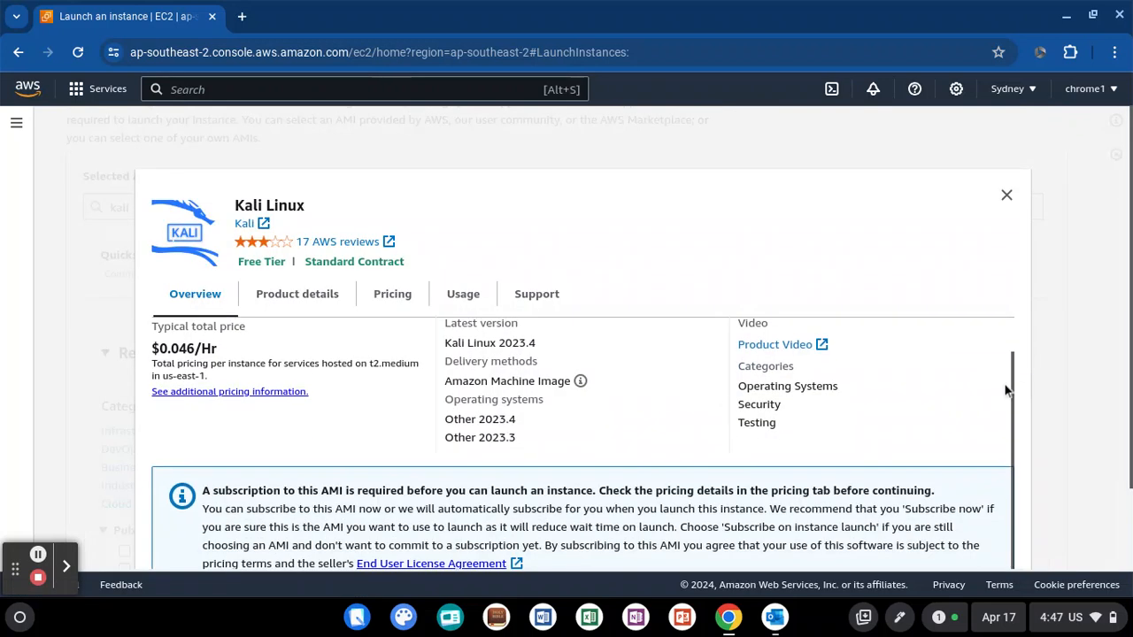
pyautogui.scroll(-3, 1074, 402)
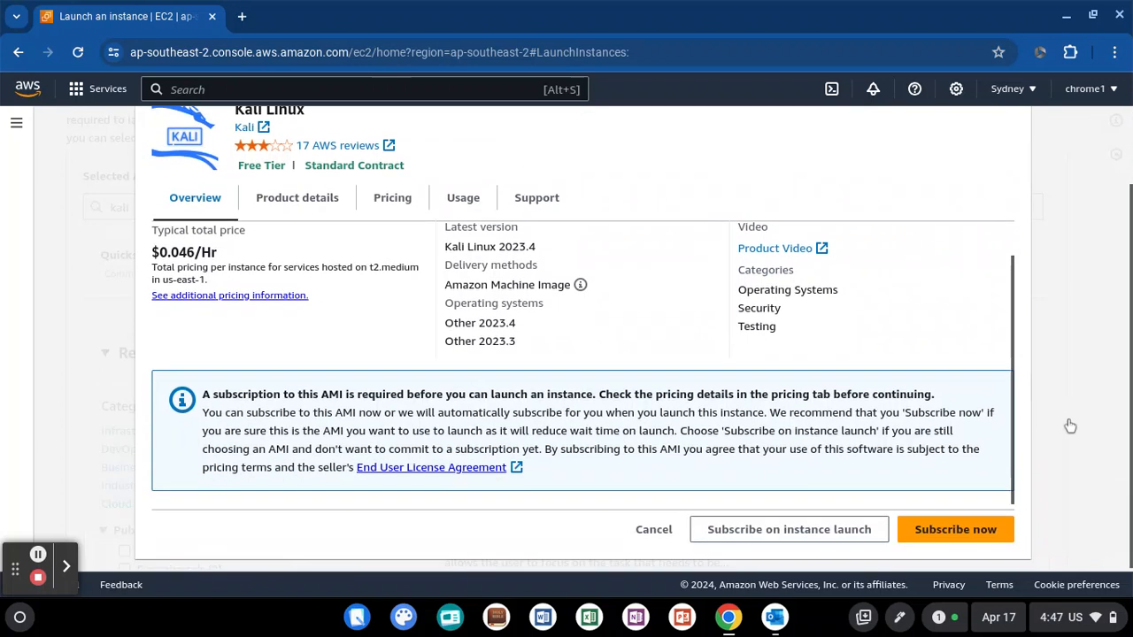
pyautogui.click(941, 529)
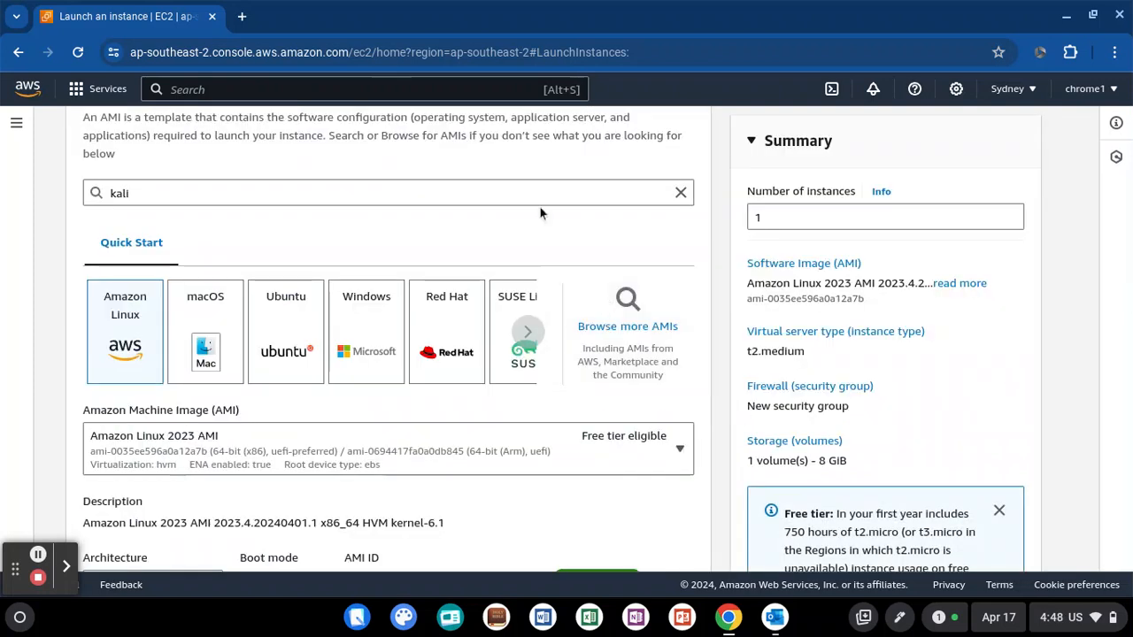
# Switch the instance type from t2.medium to free-tier t2.micro.
pyautogui.scroll(-1, 533, 201)
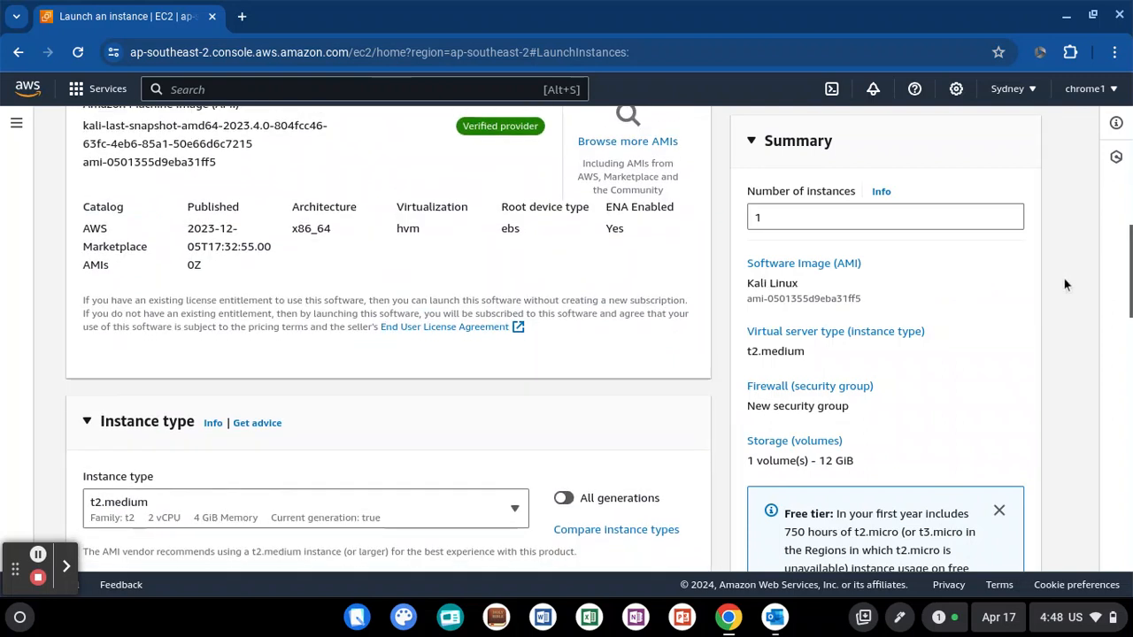
pyautogui.scroll(-2, 1064, 278)
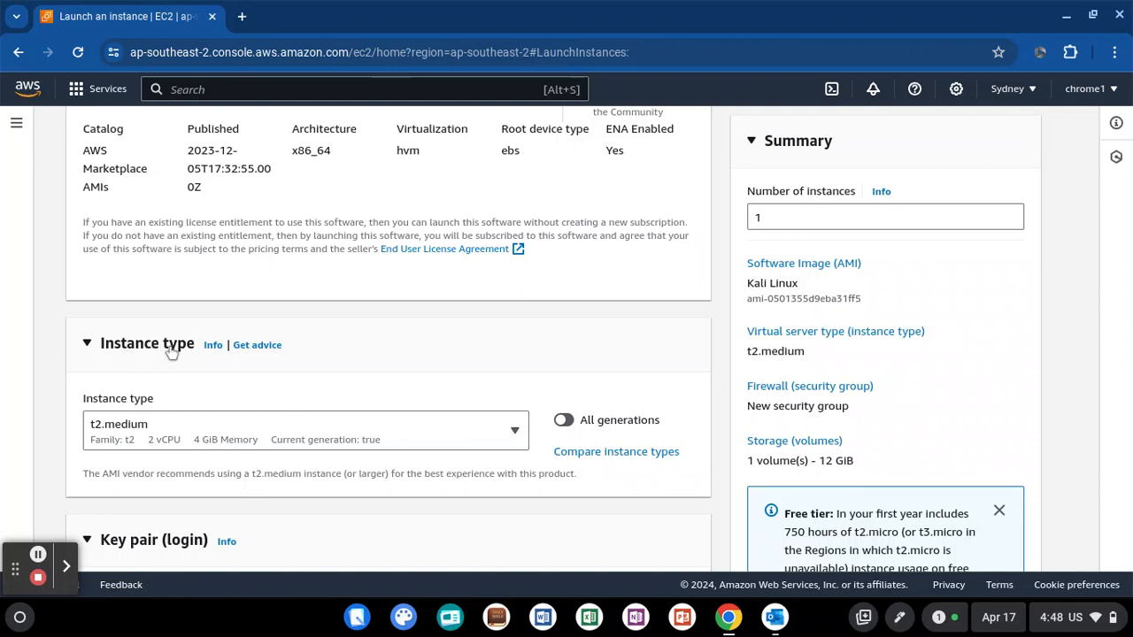
pyautogui.click(303, 447)
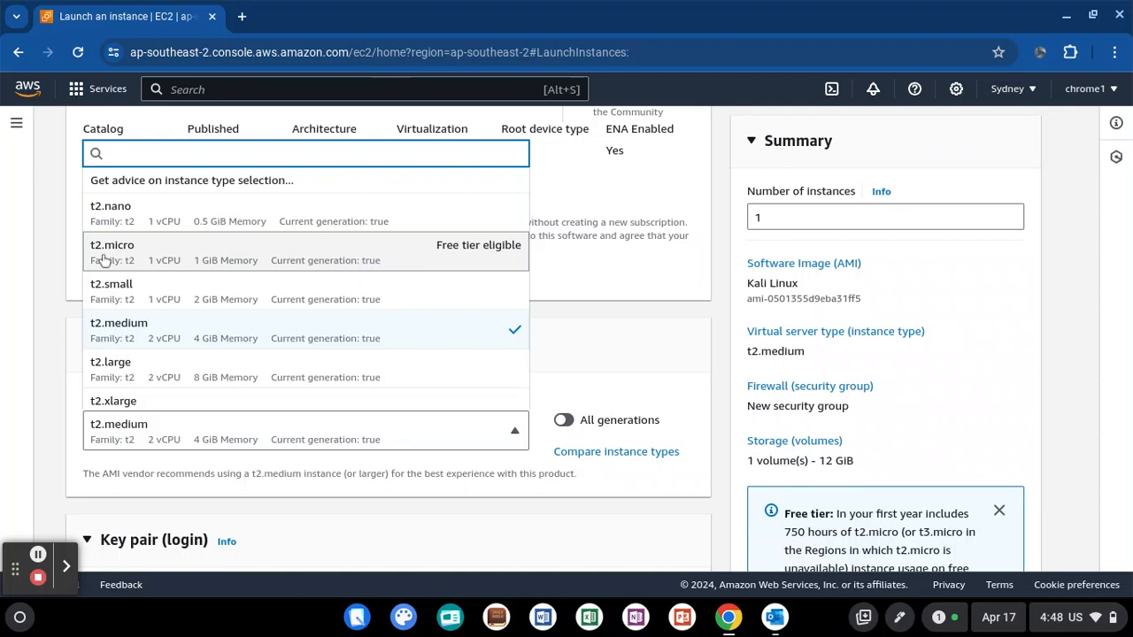
pyautogui.click(472, 257)
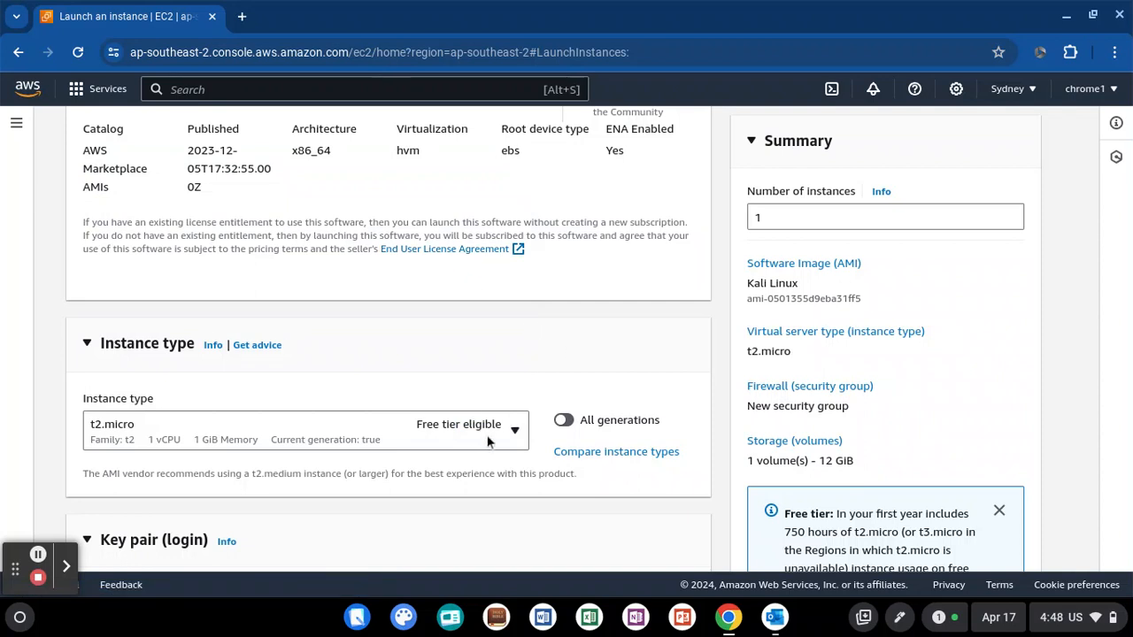
pyautogui.scroll(-2, 488, 441)
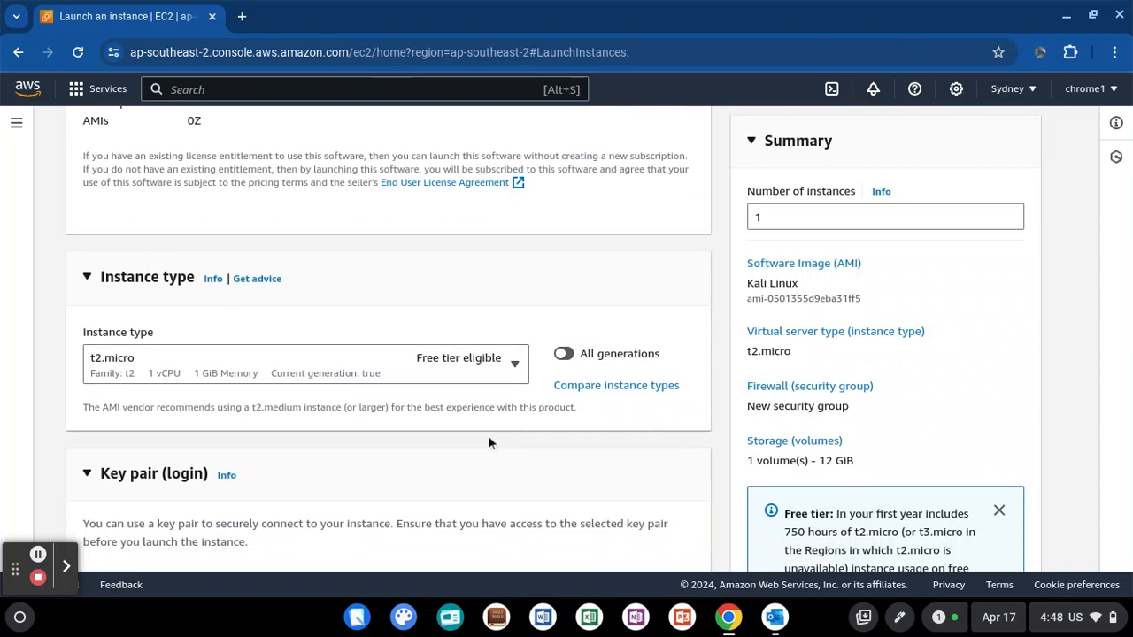
pyautogui.scroll(-3, 488, 442)
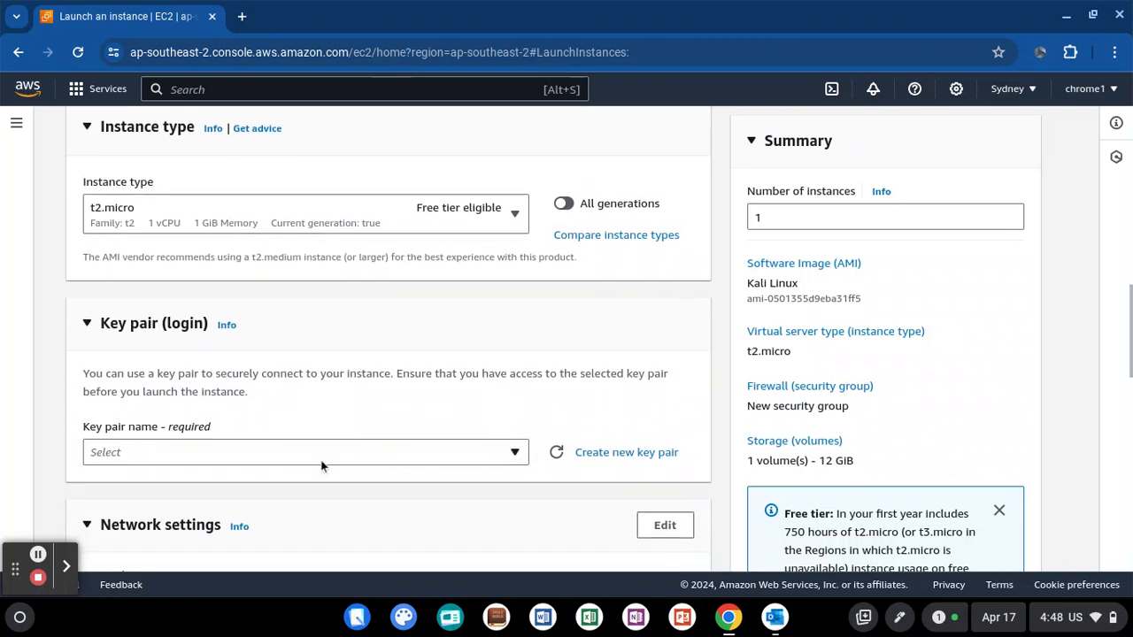
pyautogui.scroll(-1, 459, 400)
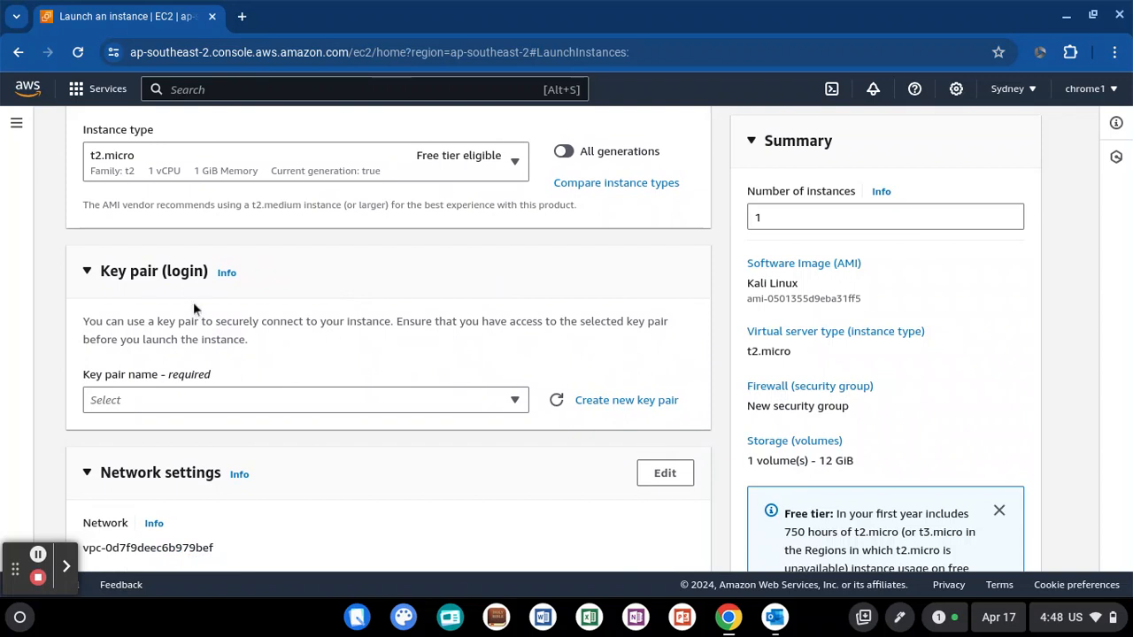
# Create and download an RSA .pem key pair named kalikey.
pyautogui.click(622, 408)
pyautogui.click(448, 240)
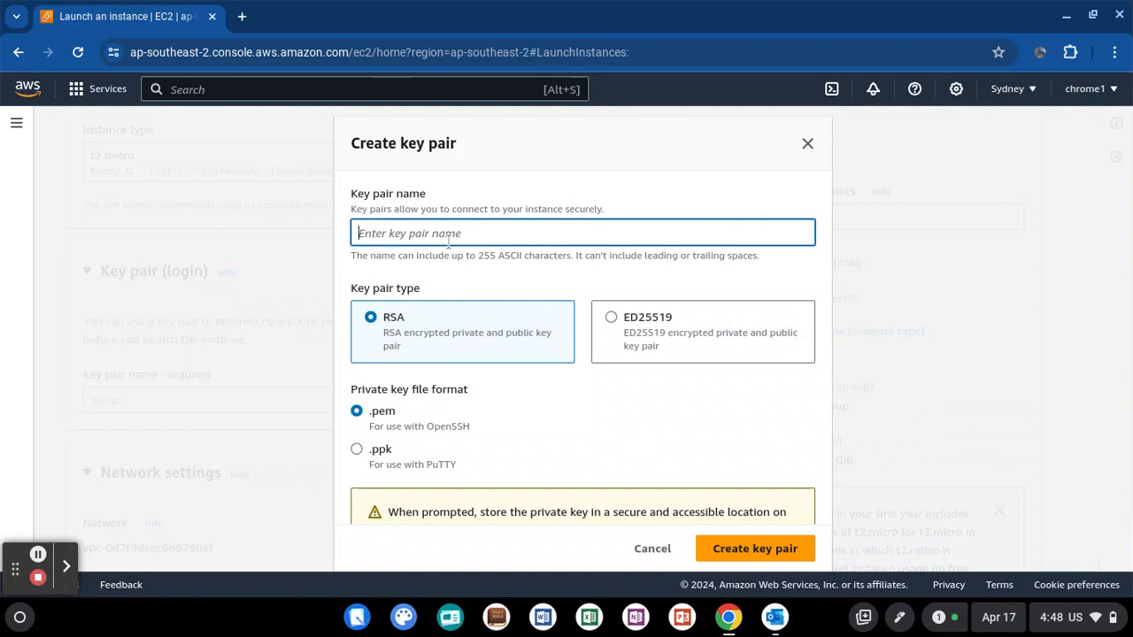
pyautogui.write('kalika=')
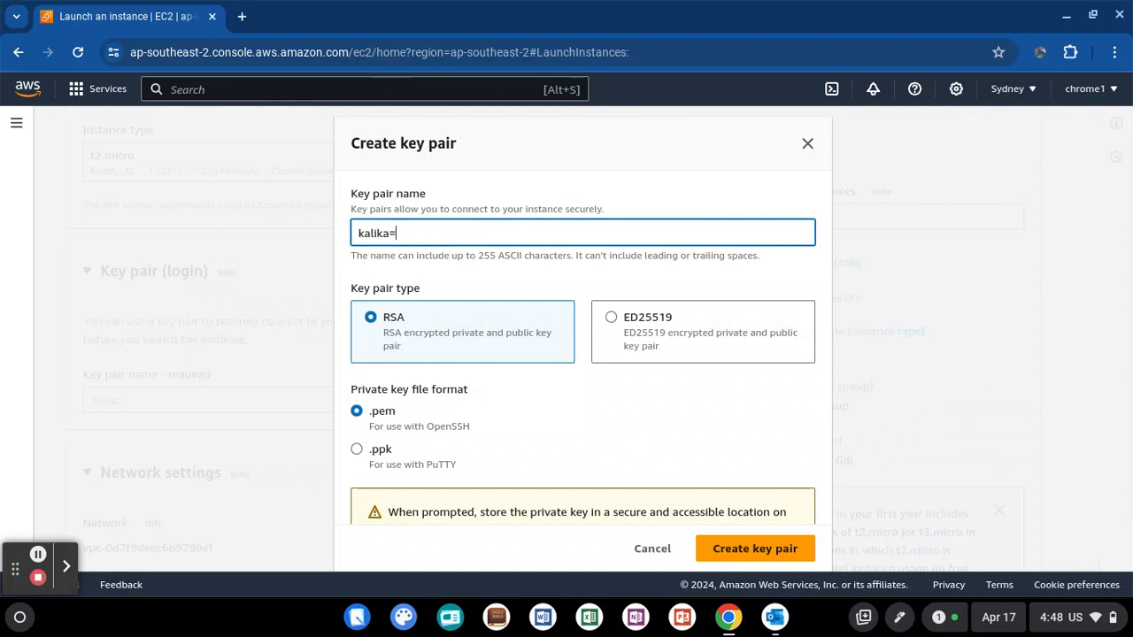
pyautogui.press('BackSpace')
pyautogui.press('BackSpace')
pyautogui.write('ey')
pyautogui.scroll(-2, 530, 344)
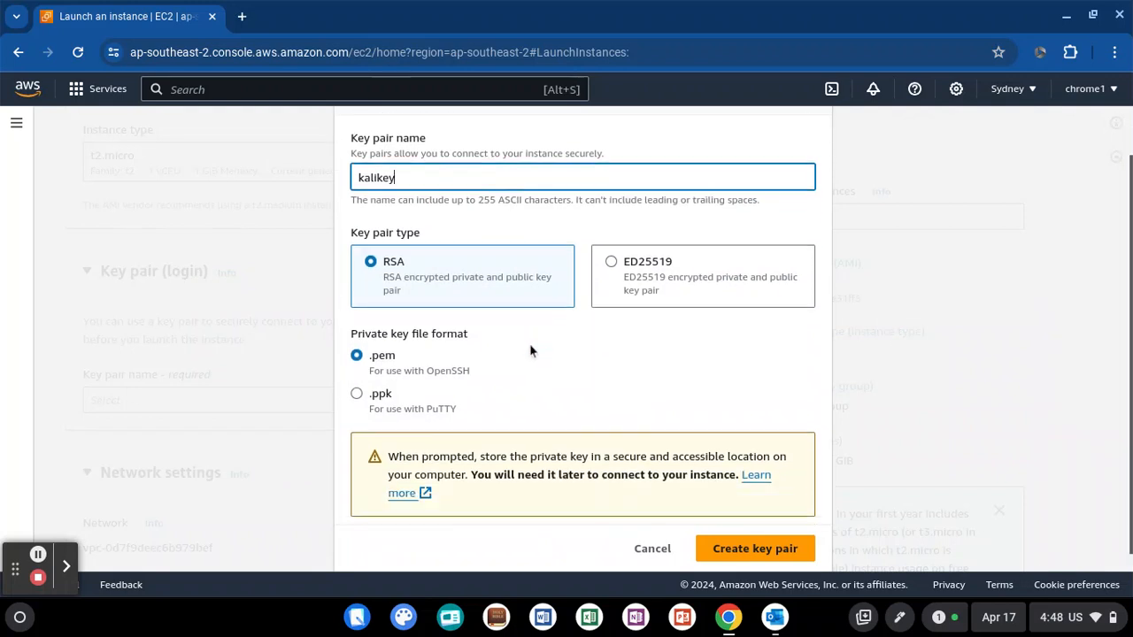
pyautogui.scroll(-1, 529, 351)
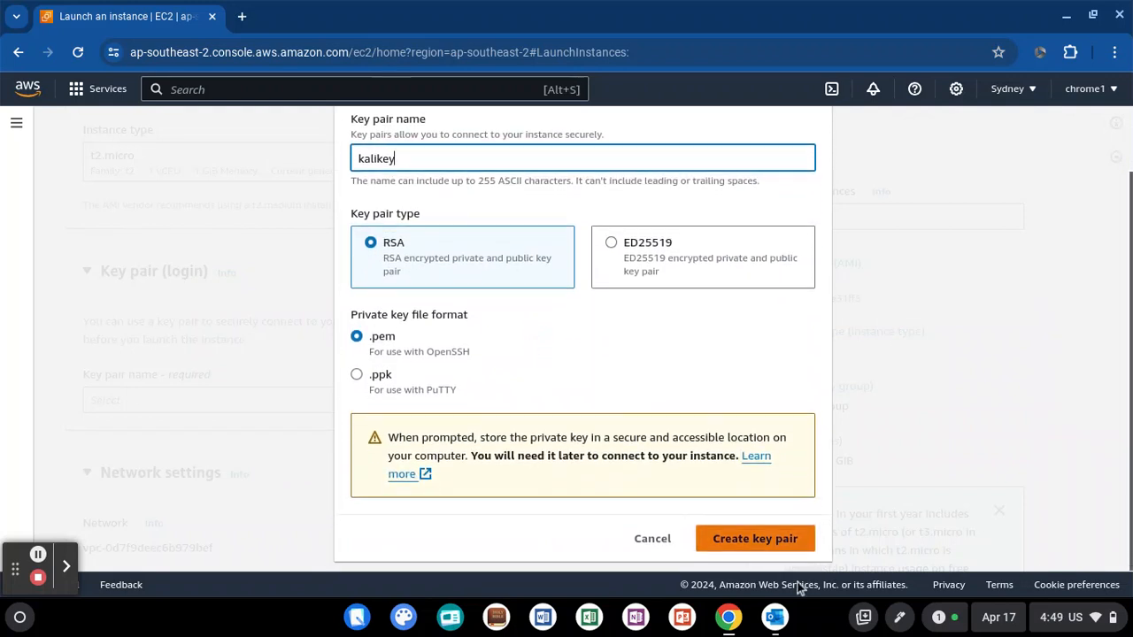
pyautogui.click(770, 542)
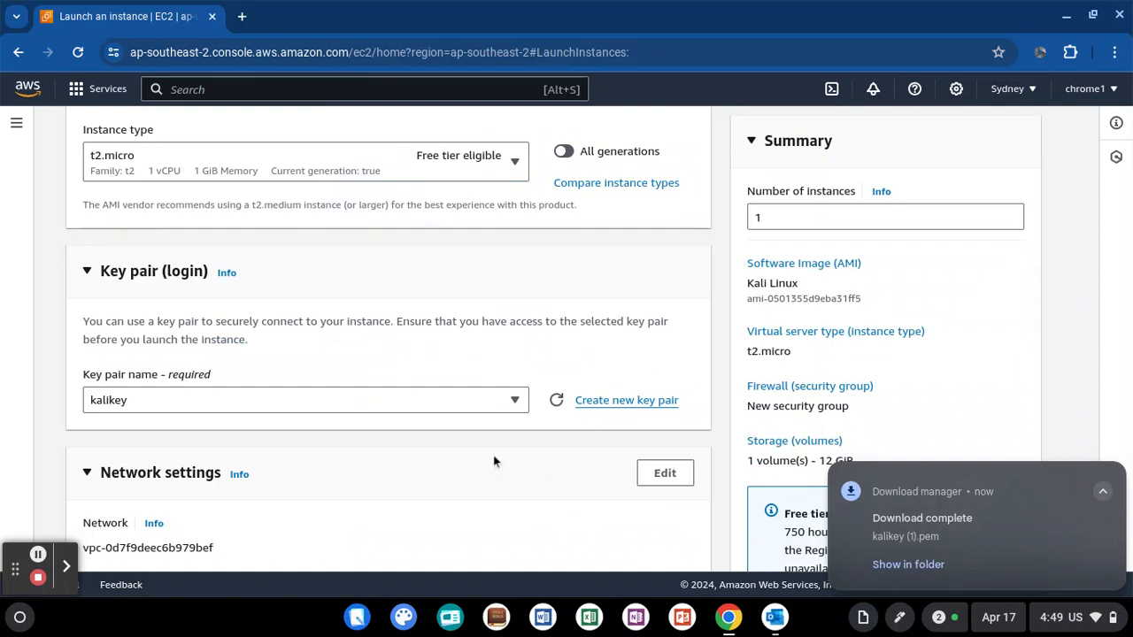
# Change the root volume from 12 to 30 GiB and launch the instance.
pyautogui.scroll(-3, 486, 450)
pyautogui.scroll(-5, 488, 455)
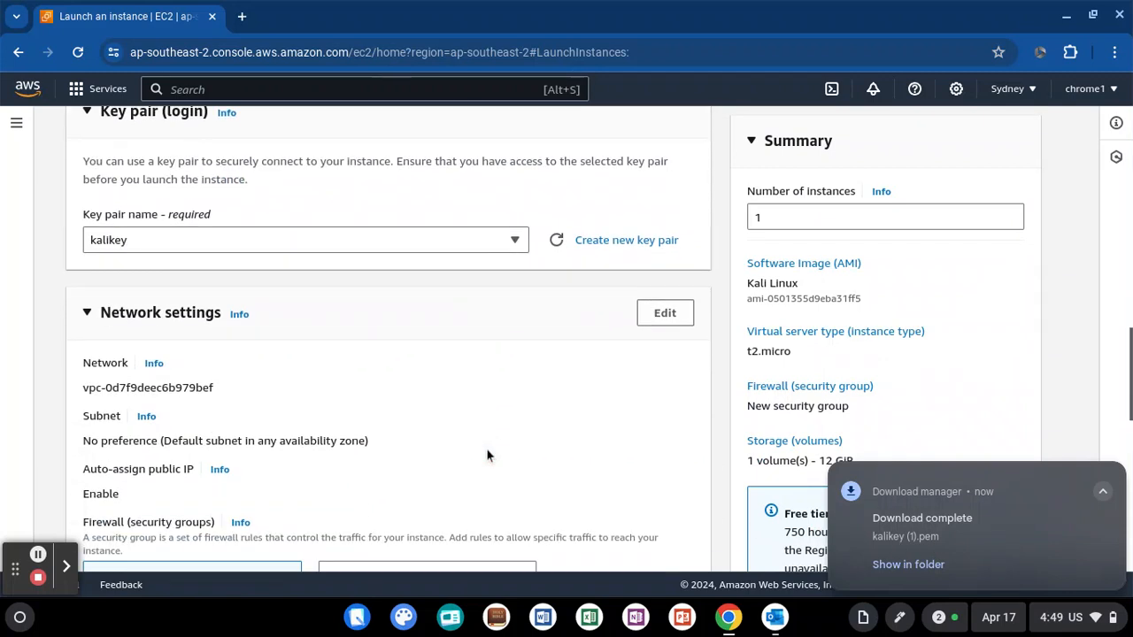
pyautogui.scroll(-4, 487, 455)
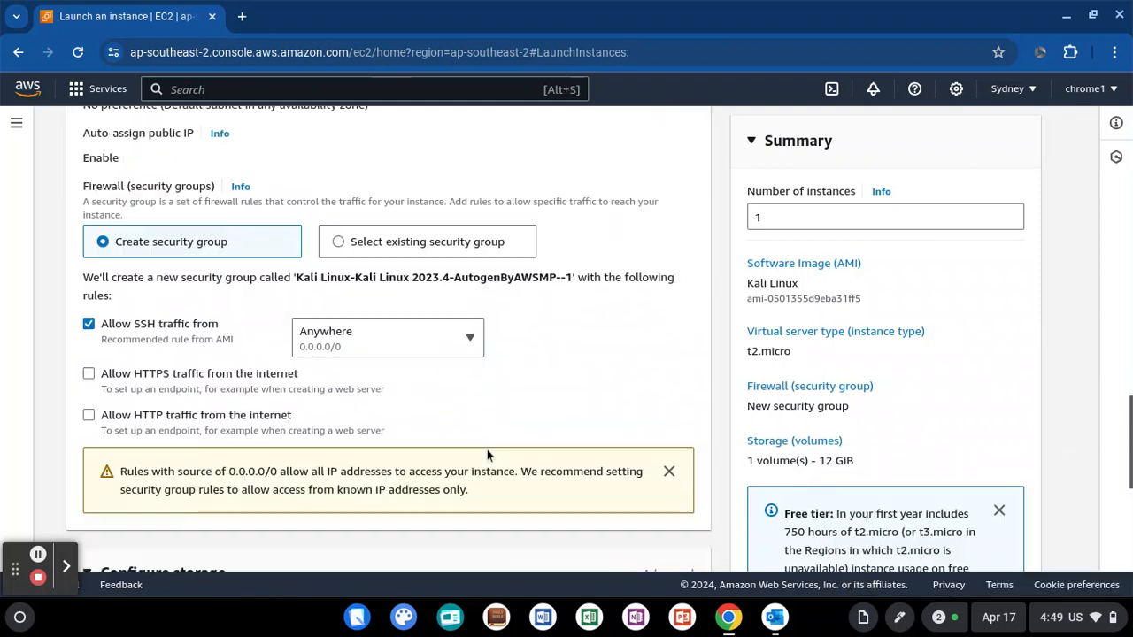
pyautogui.scroll(-3, 486, 455)
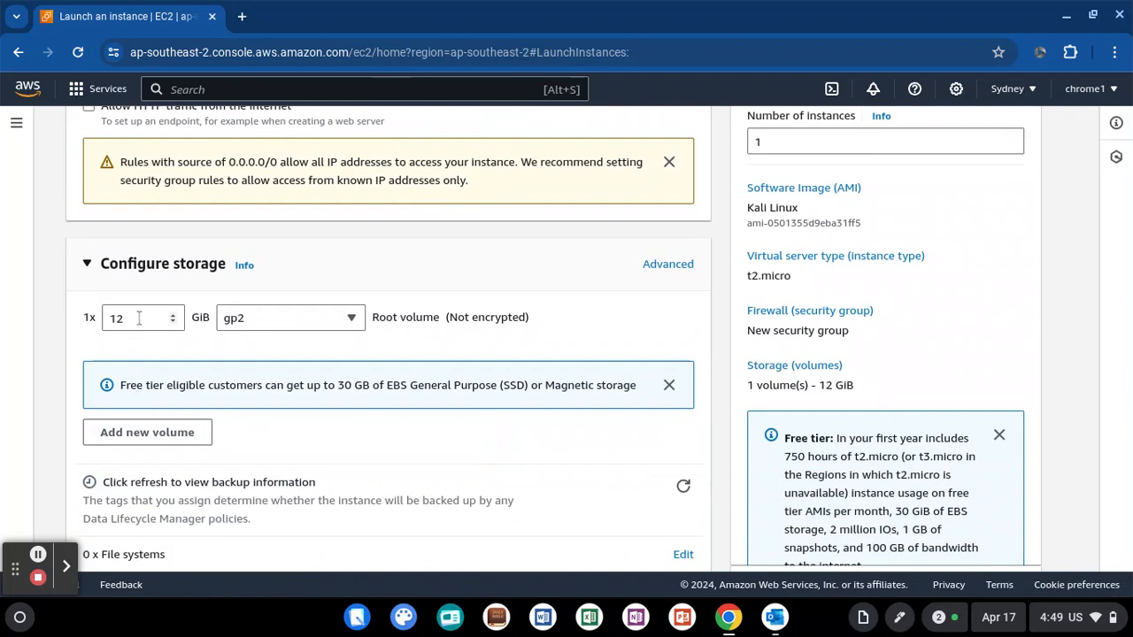
pyautogui.moveTo(140, 318); pyautogui.dragTo(71, 328)
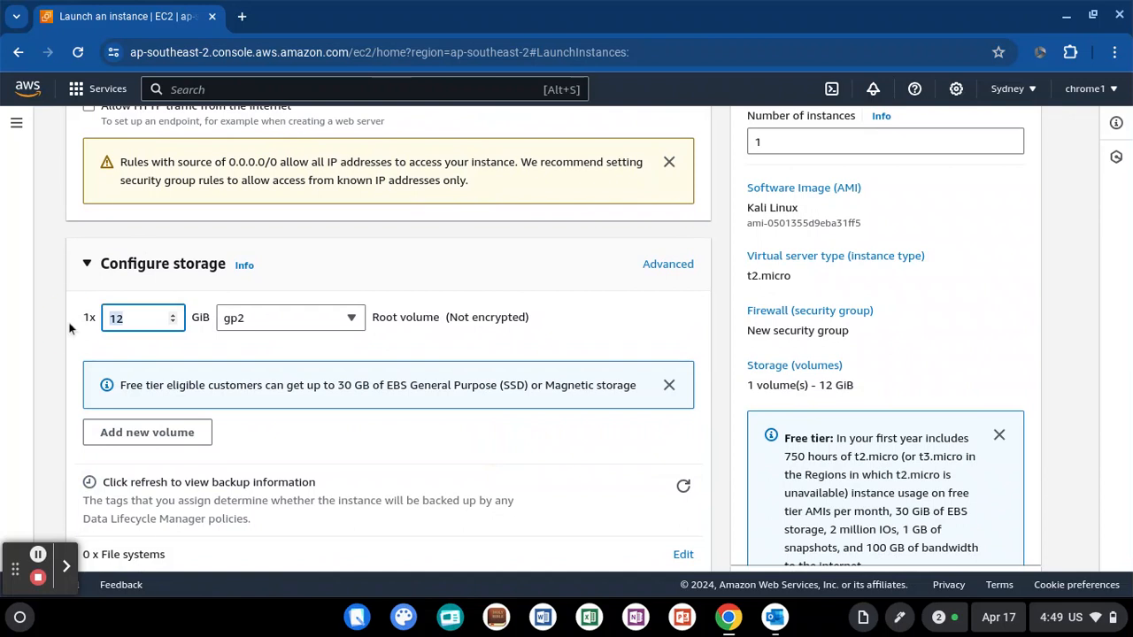
pyautogui.write('30')
pyautogui.scroll(-1, 480, 244)
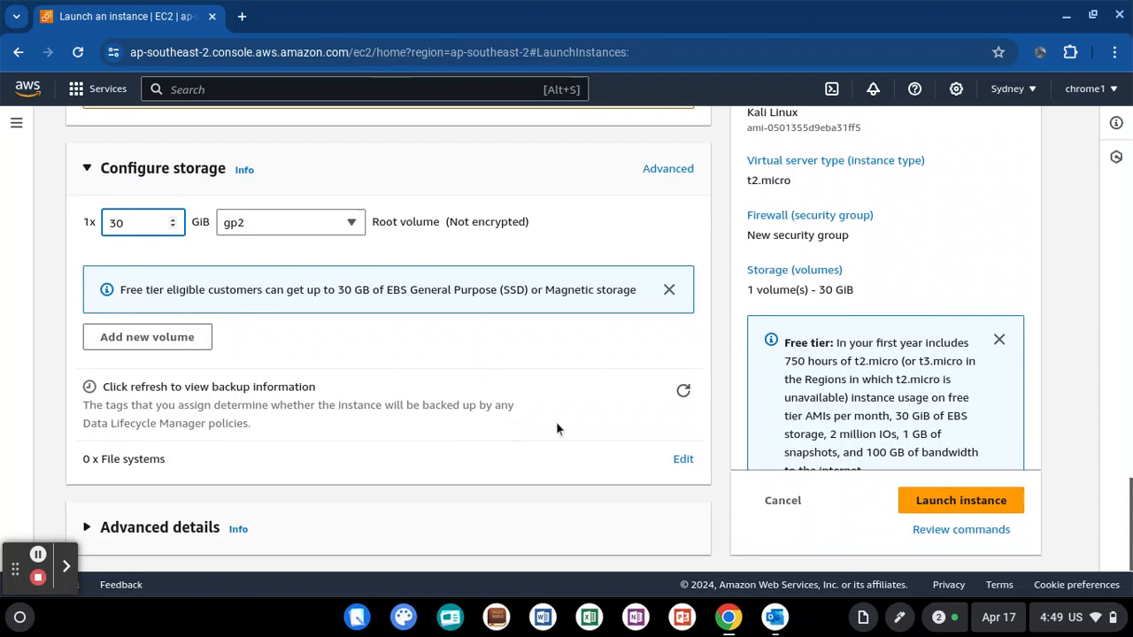
pyautogui.click(969, 503)
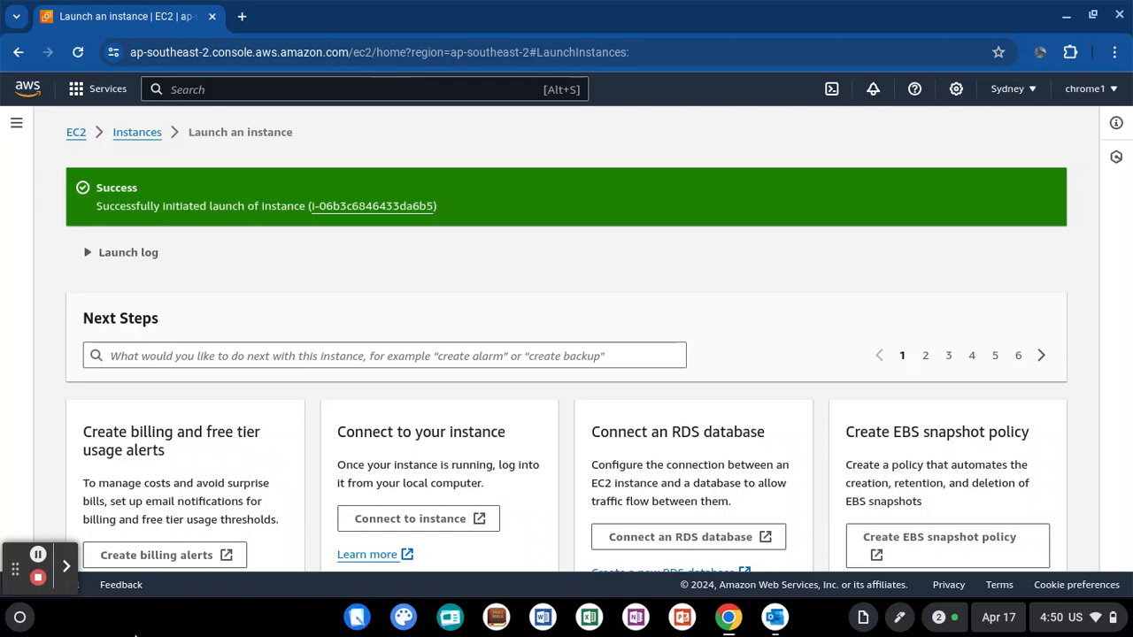
# Open Google Play Store, search connectbot, and install ConnectBot.
pyautogui.click(20, 617)
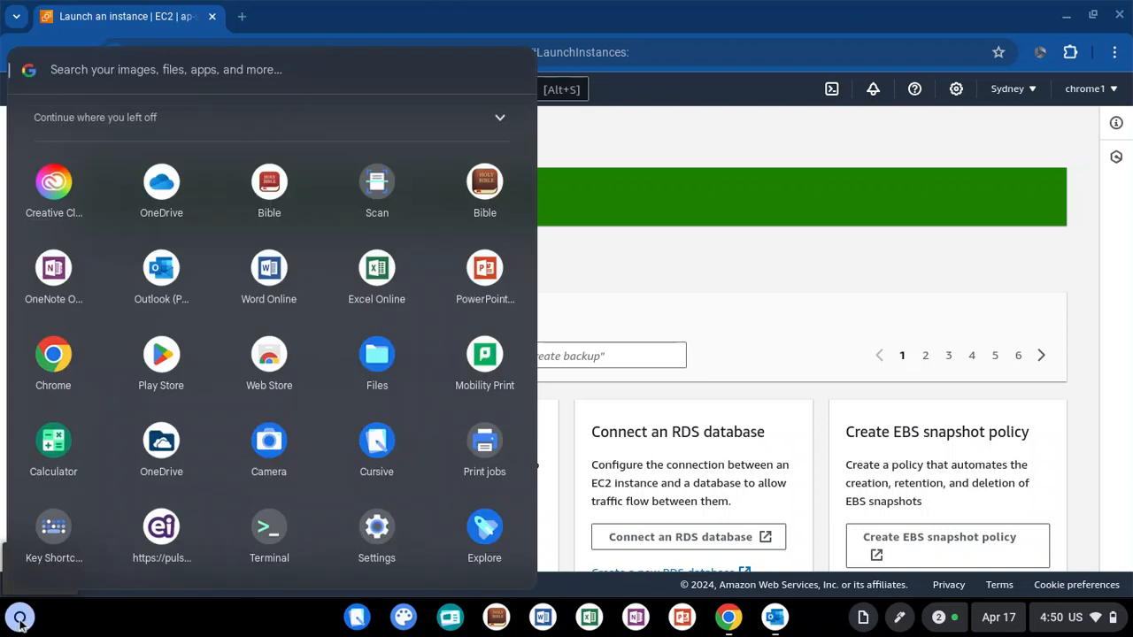
pyautogui.click(160, 354)
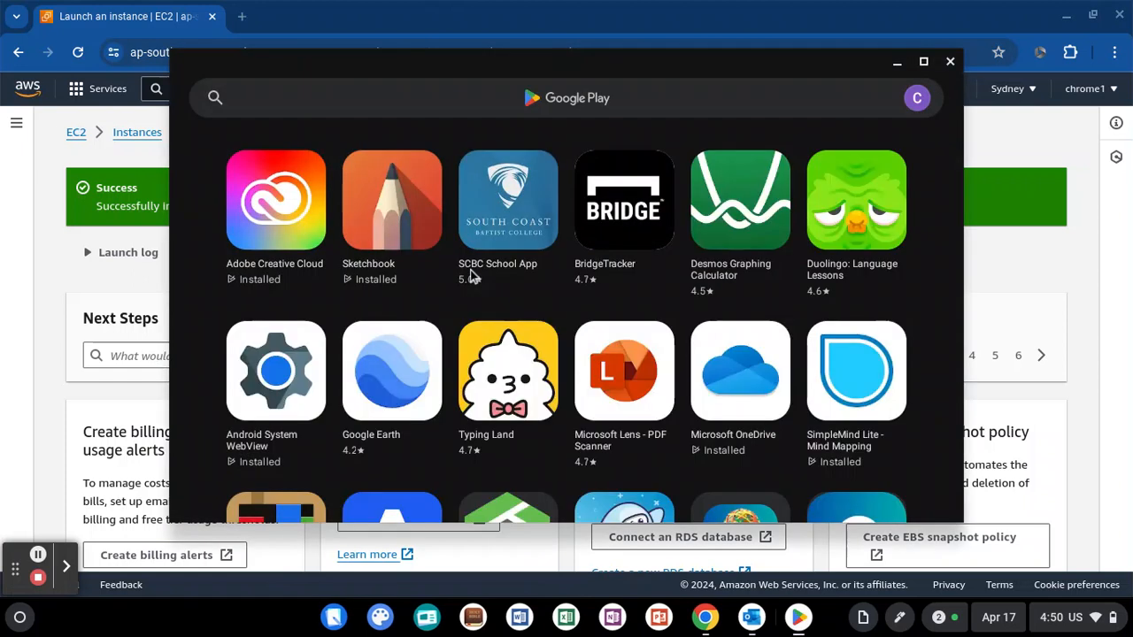
pyautogui.click(563, 102)
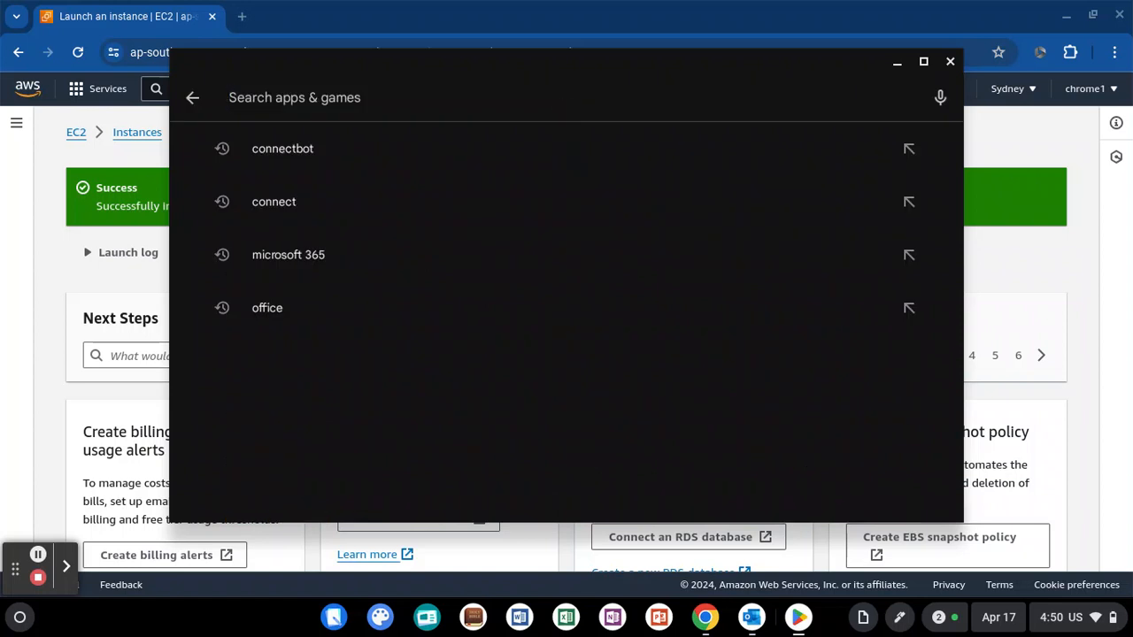
pyautogui.write('con')
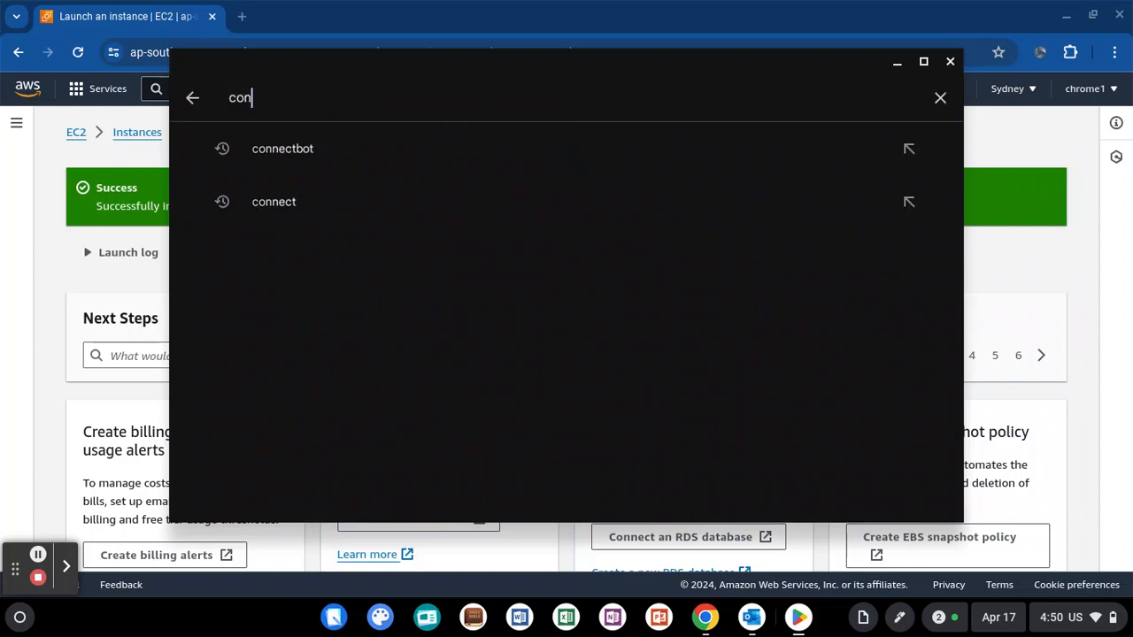
pyautogui.click(292, 162)
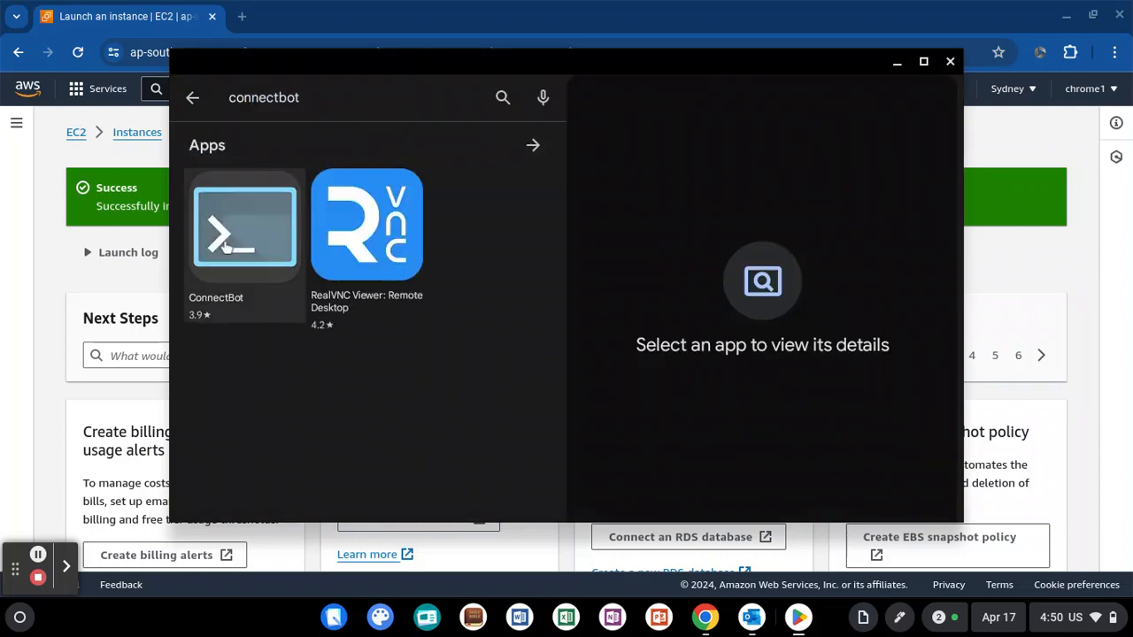
pyautogui.click(254, 243)
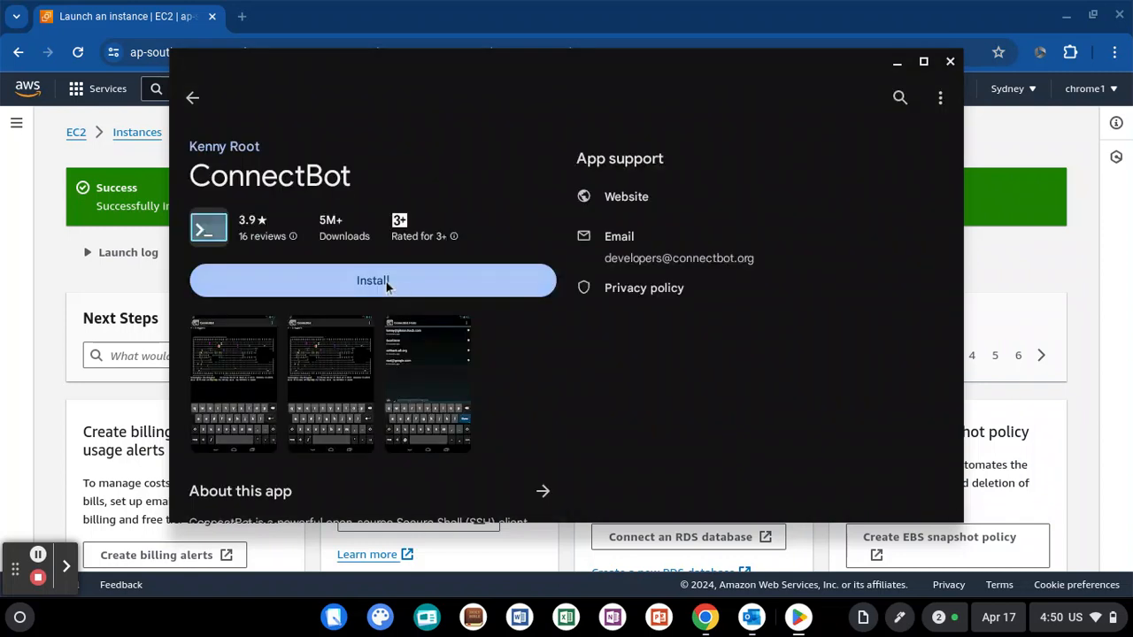
pyautogui.click(382, 281)
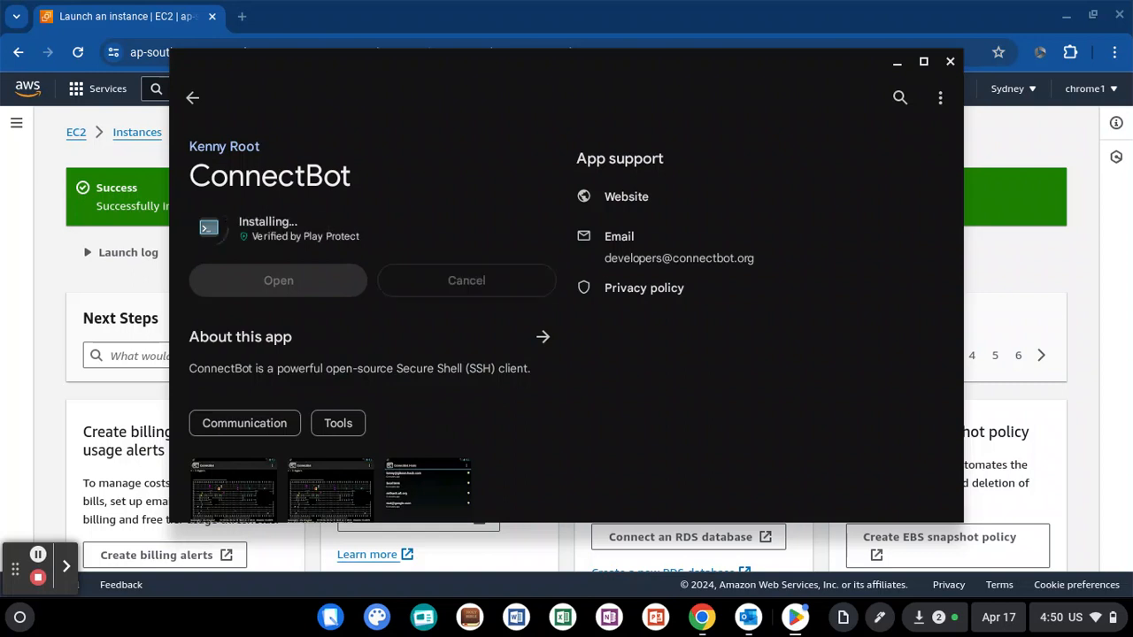
# Search vnc, install RealVNC Viewer, and close the store.
pyautogui.click(193, 99)
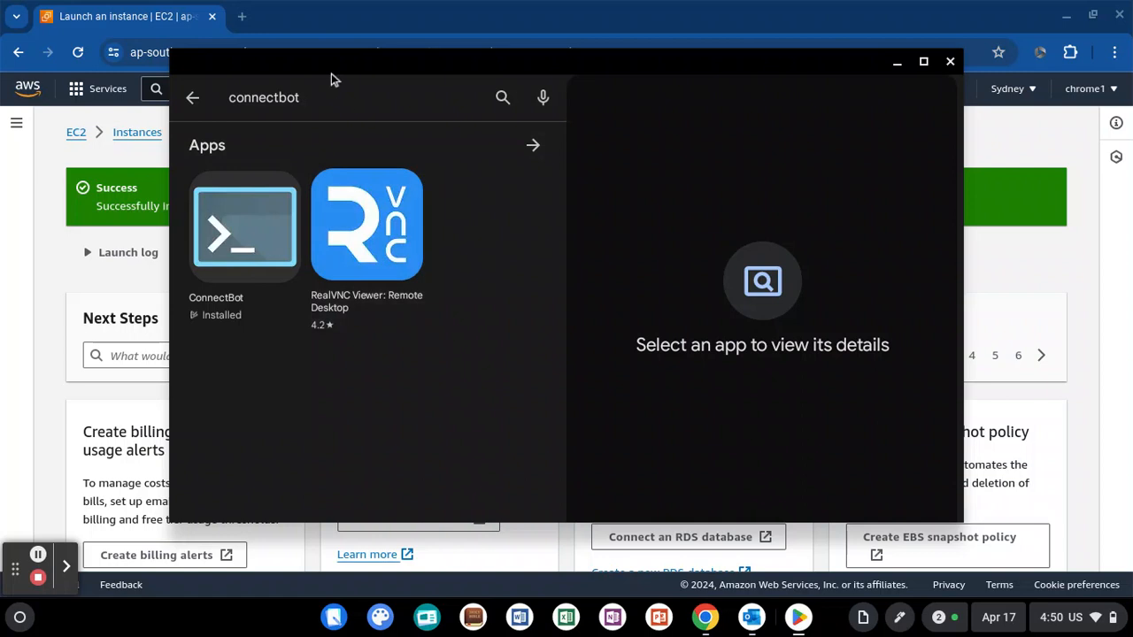
pyautogui.click(273, 101)
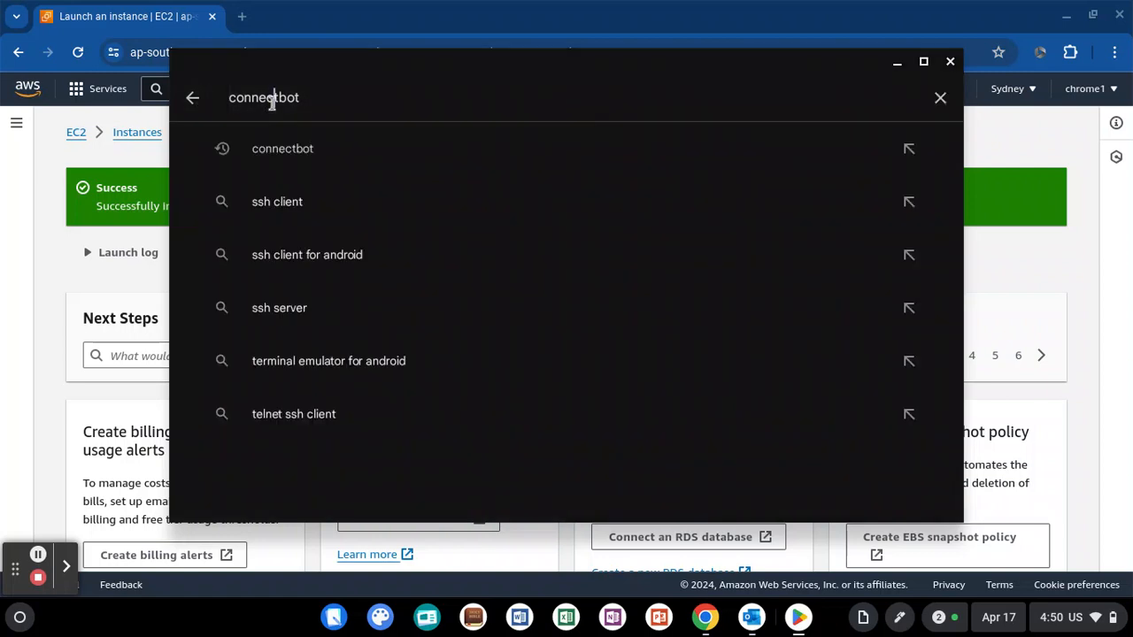
pyautogui.press('BackSpace')
pyautogui.write('ssh')
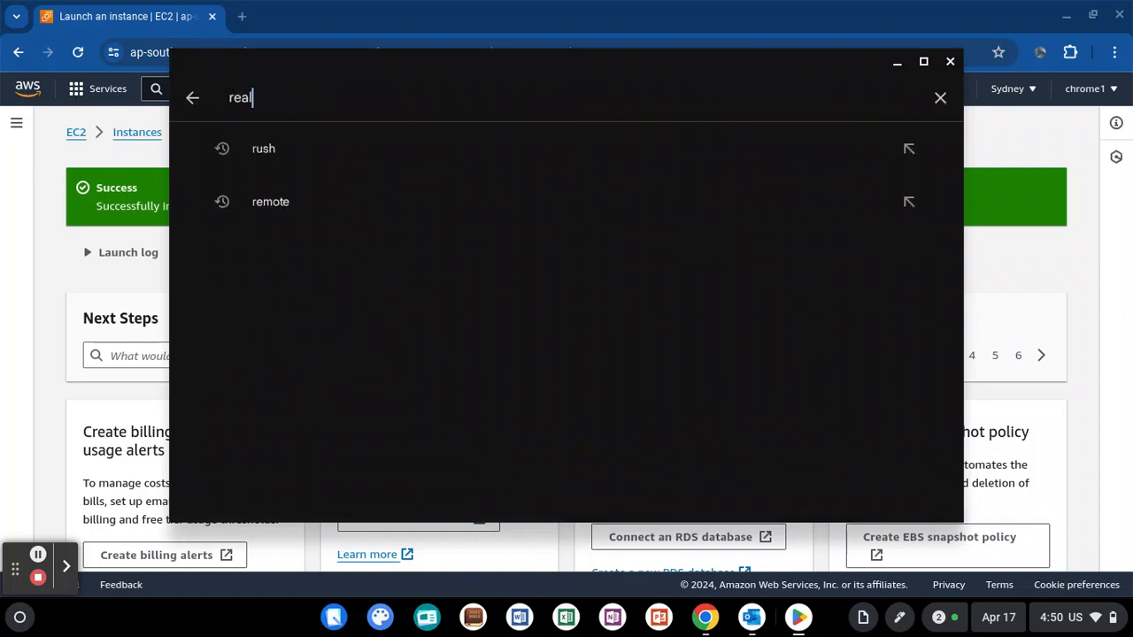
pyautogui.press('BackSpace')
pyautogui.press('BackSpace')
pyautogui.press('BackSpace')
pyautogui.write('vnc')
pyautogui.press('Return')
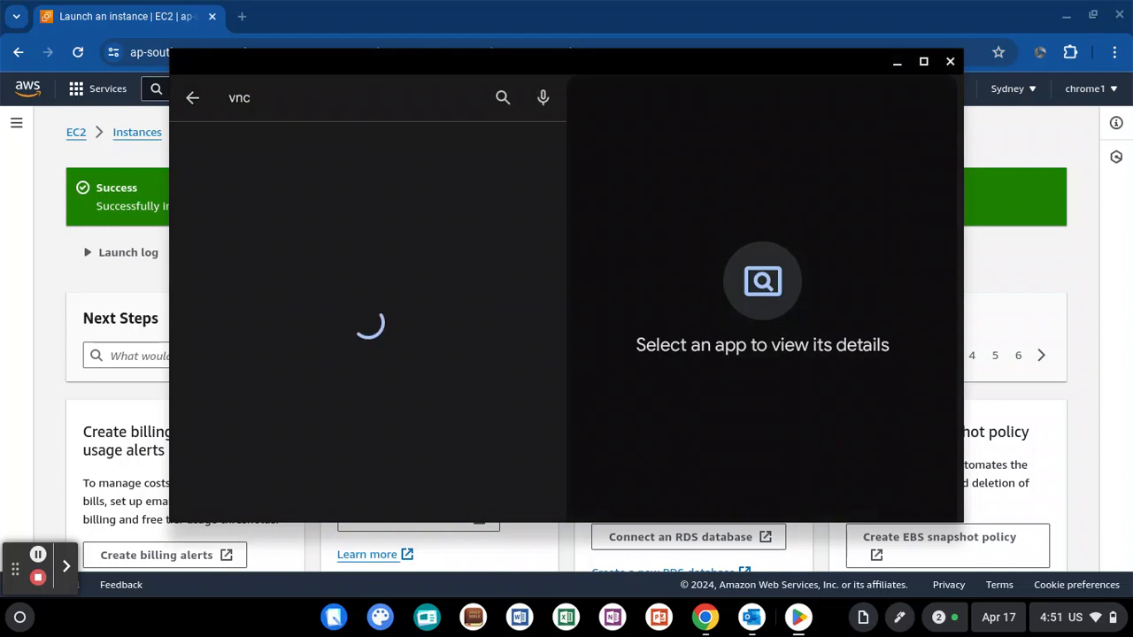
pyautogui.click(251, 235)
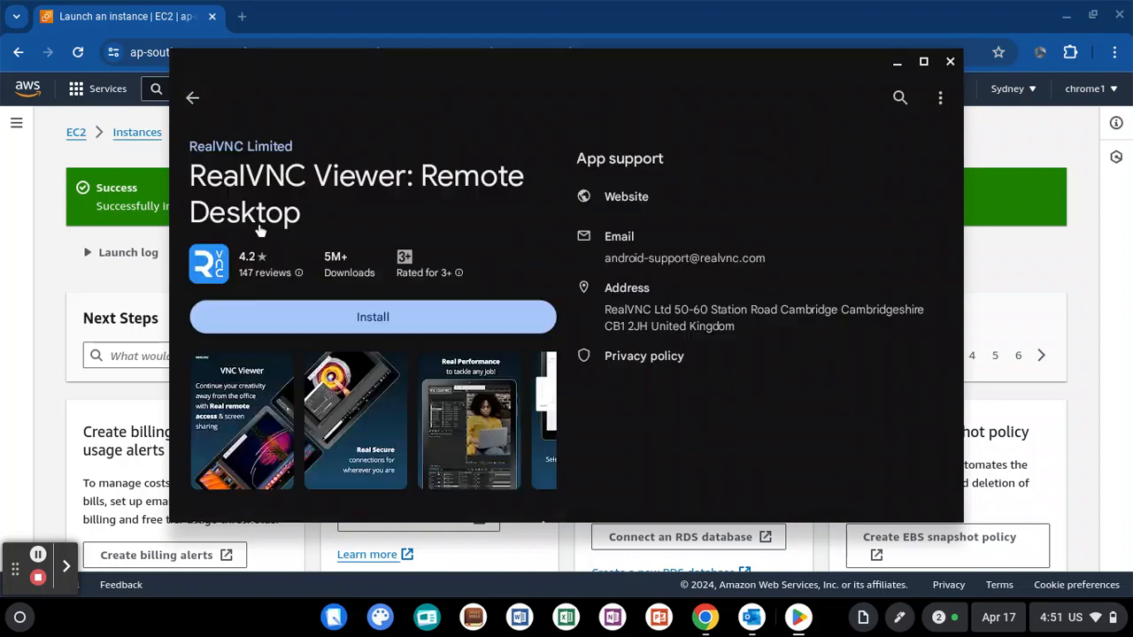
pyautogui.click(374, 326)
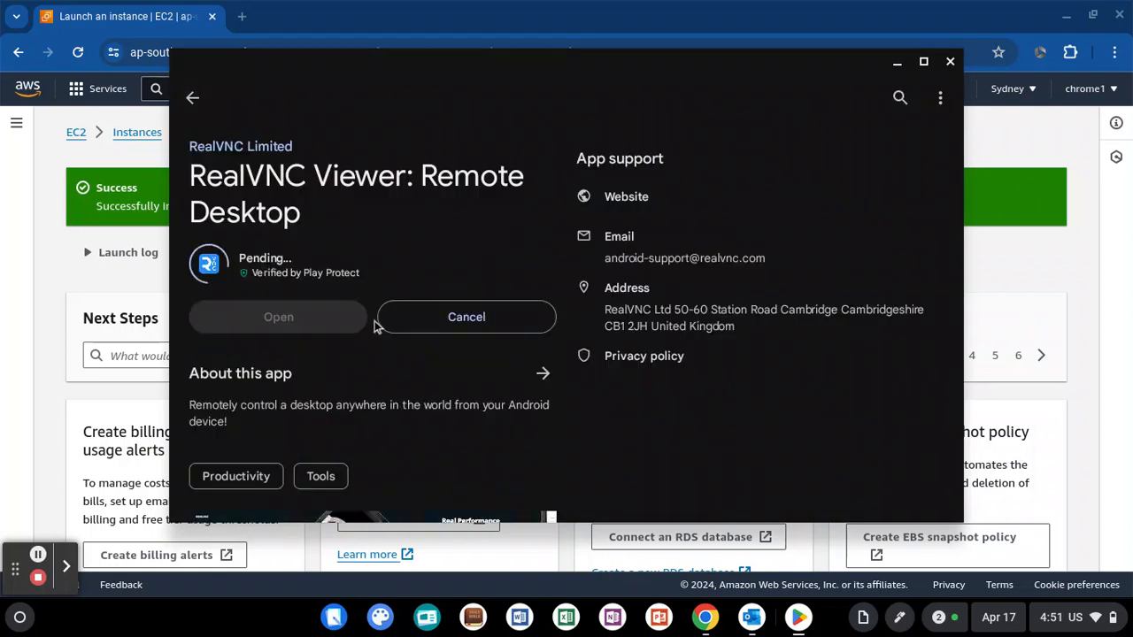
pyautogui.click(59, 316)
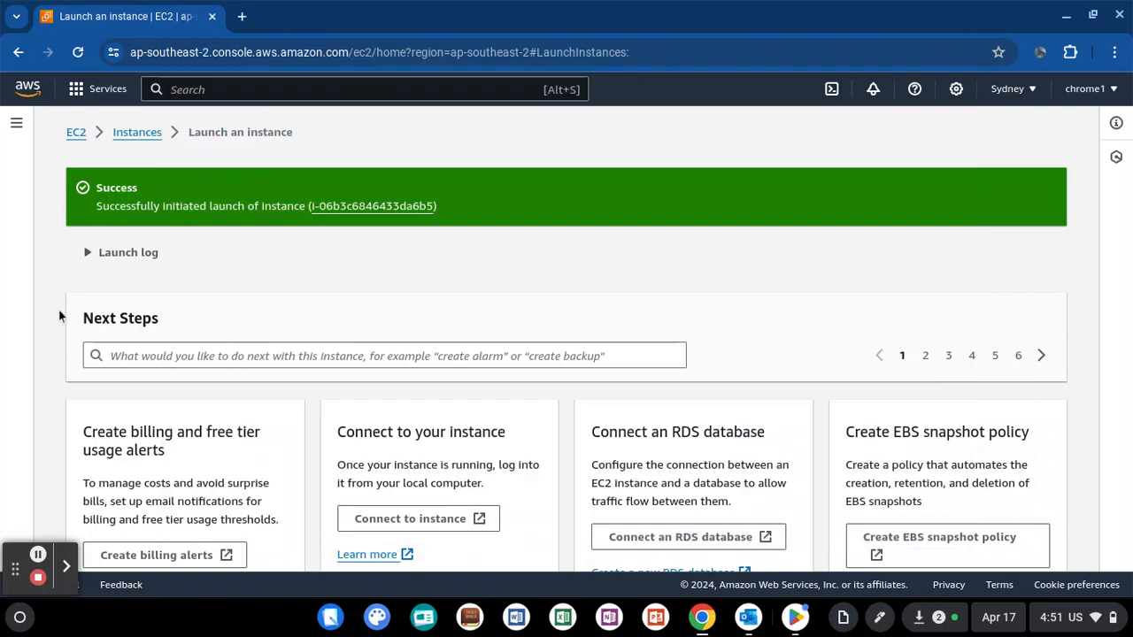
# Open the running kali instance's details and copy its public IPv4 54.206.15.88.
pyautogui.click(352, 208)
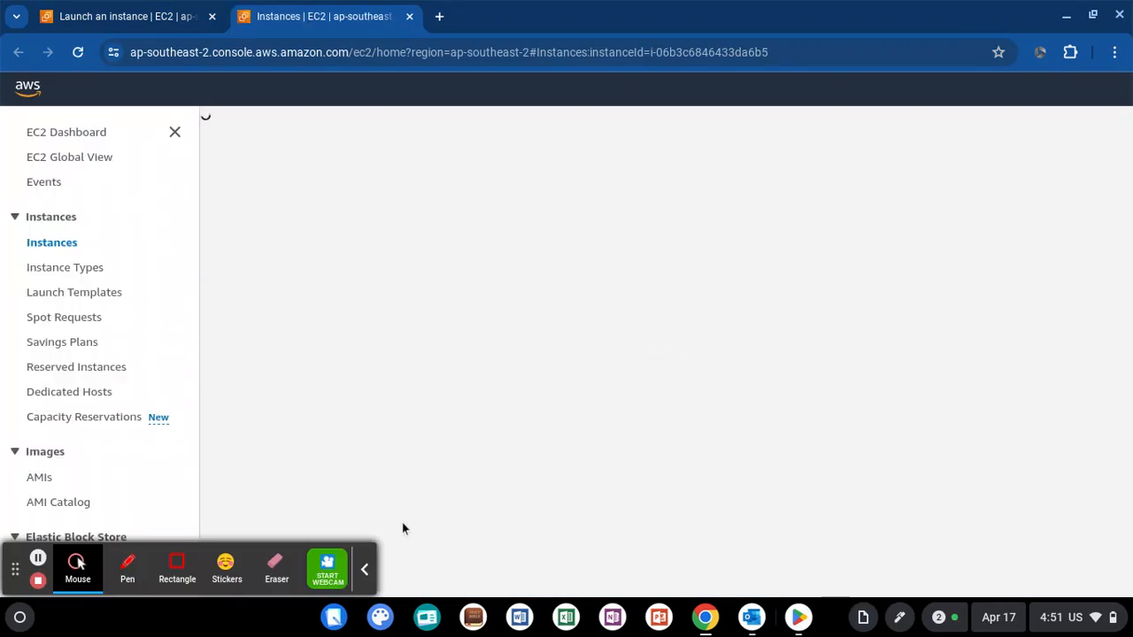
pyautogui.click(365, 569)
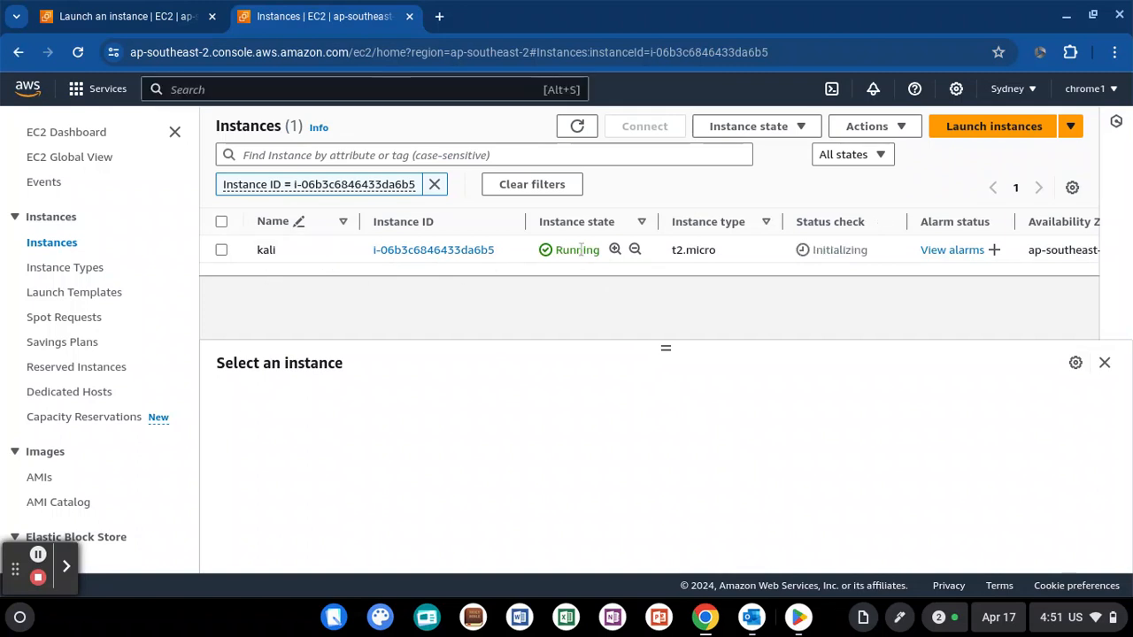
pyautogui.click(426, 251)
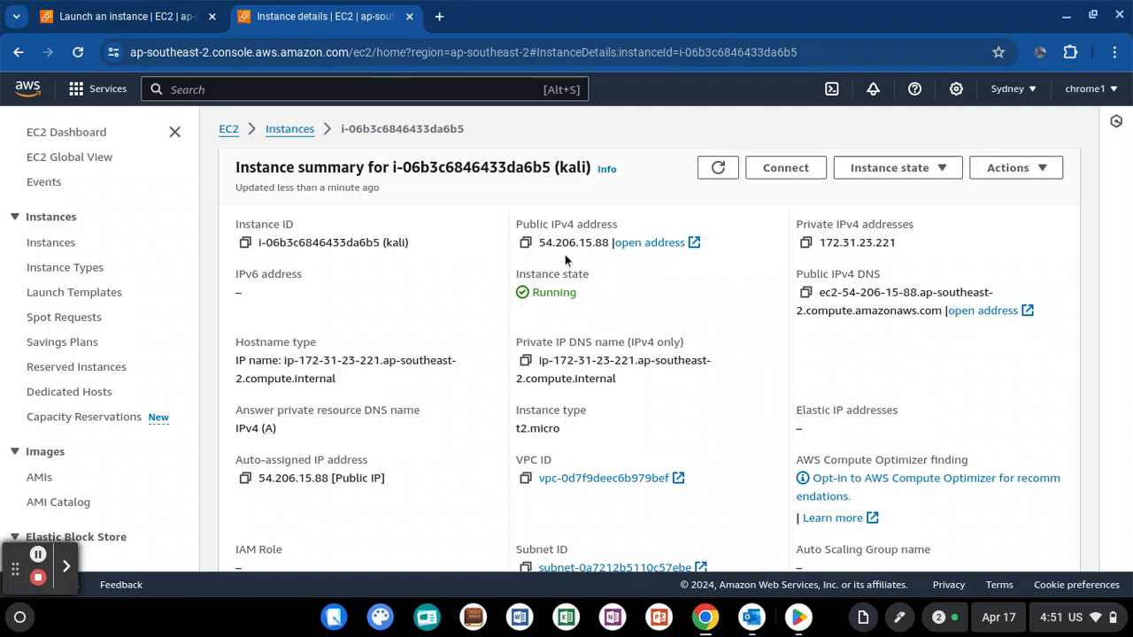
pyautogui.click(527, 244)
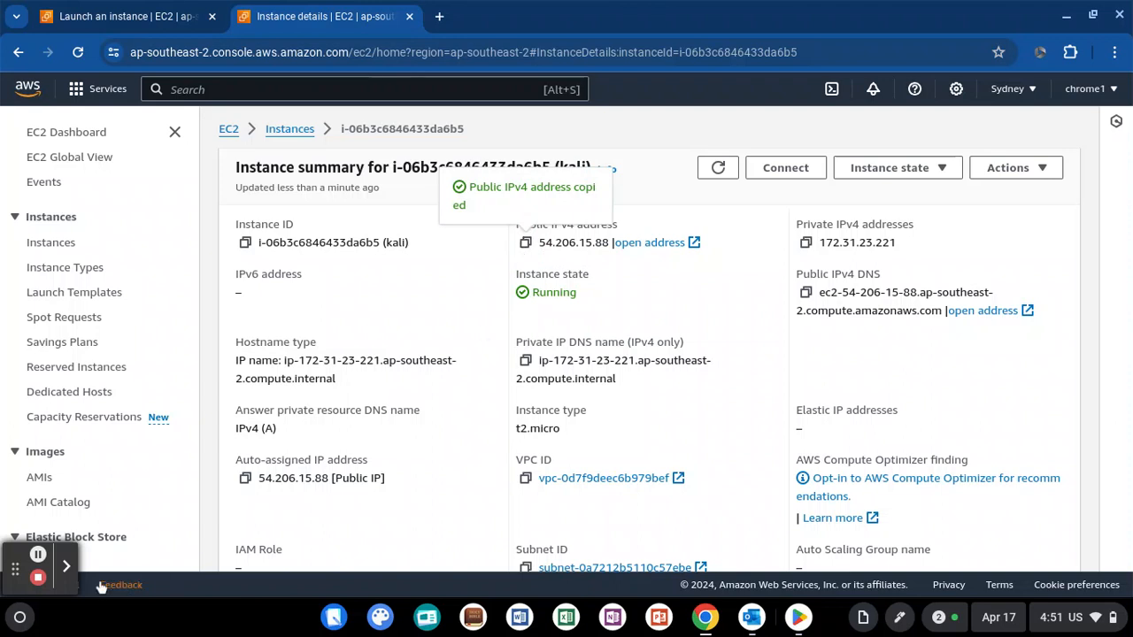
pyautogui.click(20, 619)
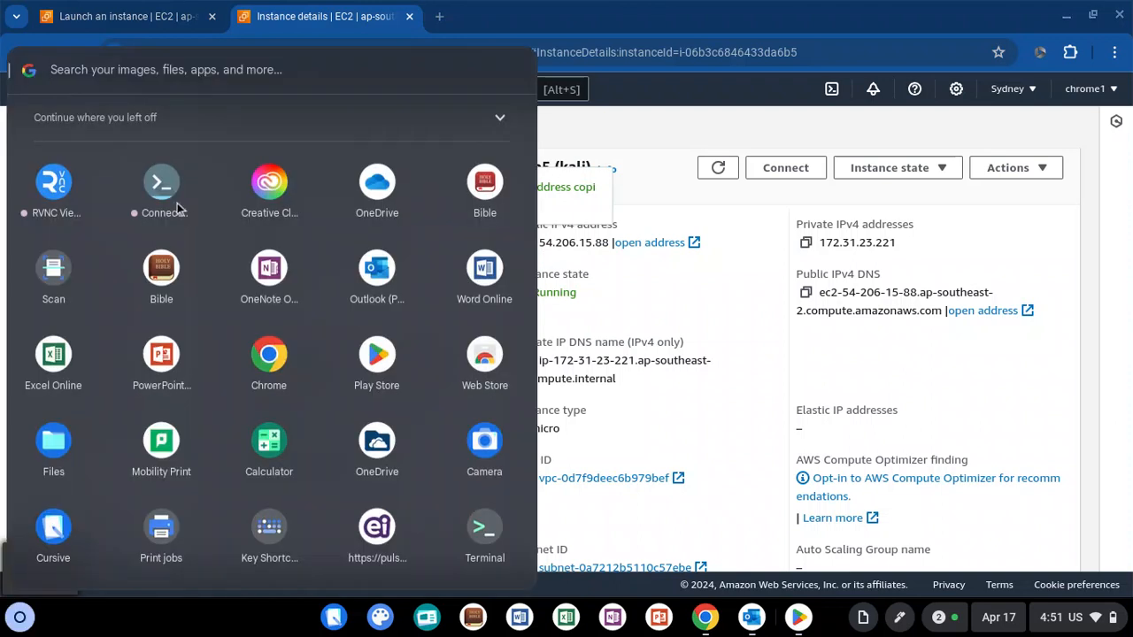
pyautogui.click(160, 184)
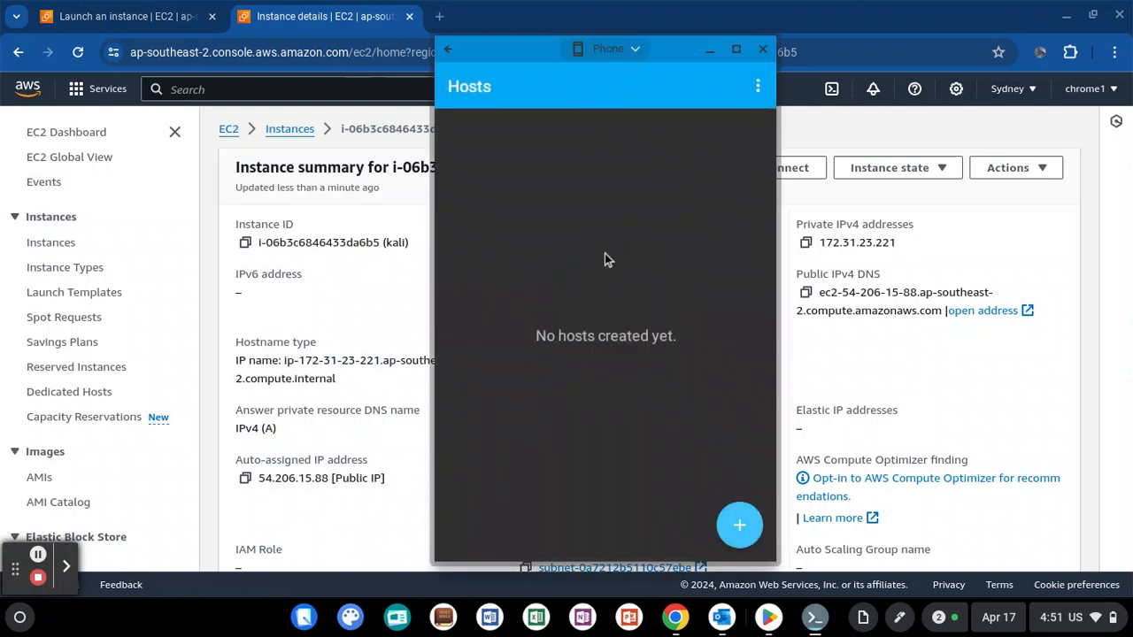
pyautogui.click(740, 526)
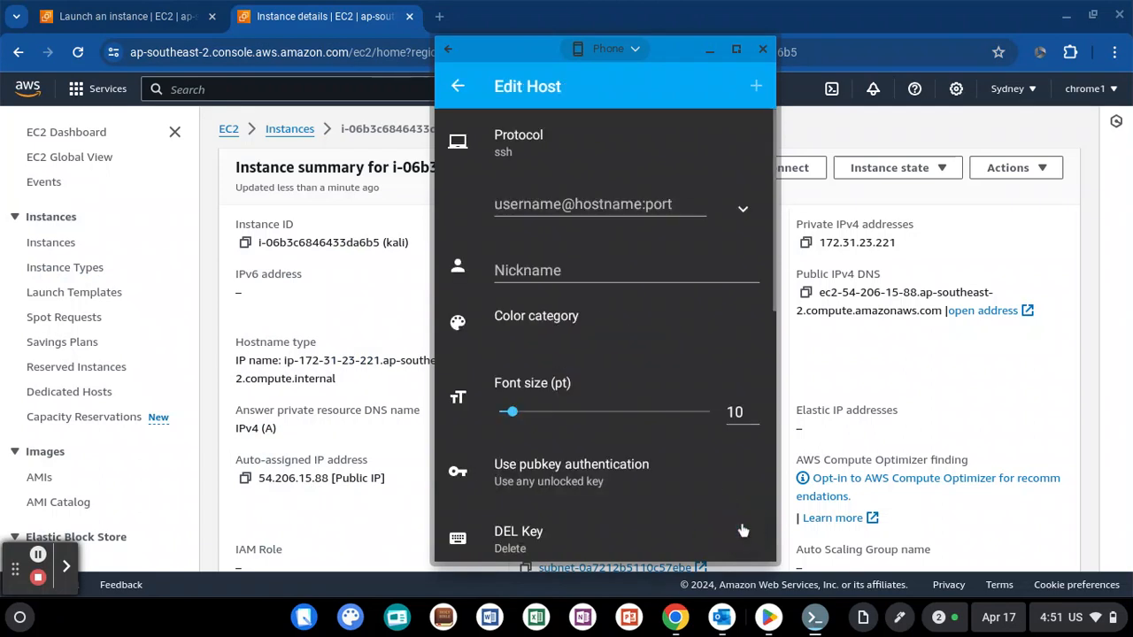
pyautogui.click(533, 207)
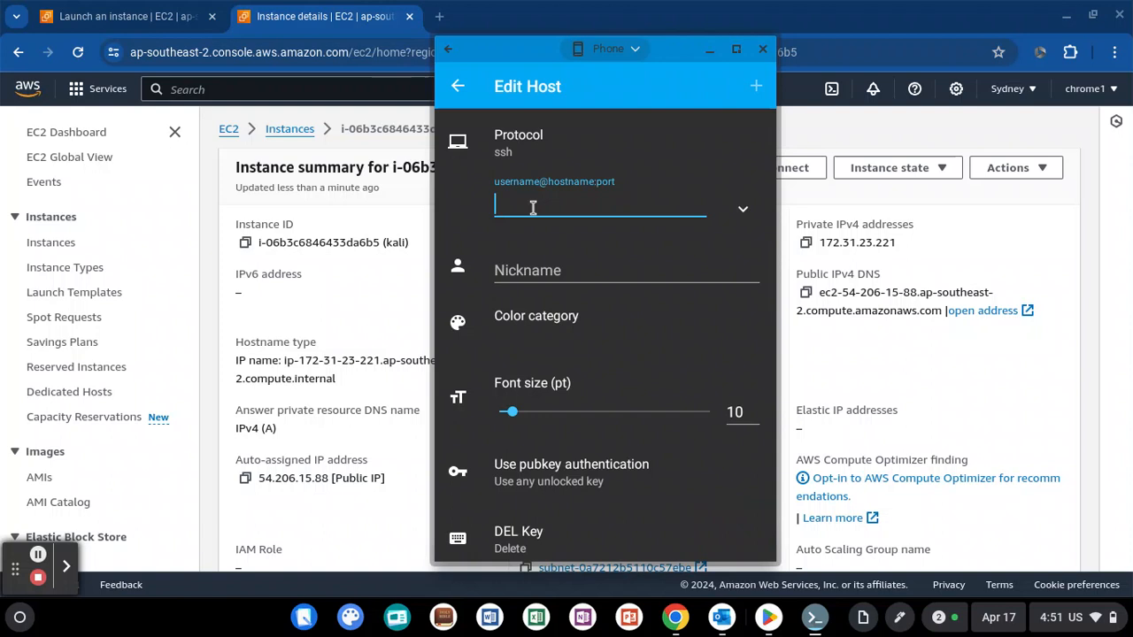
pyautogui.write('kali@')
pyautogui.hotkey('ctrl', 'v')
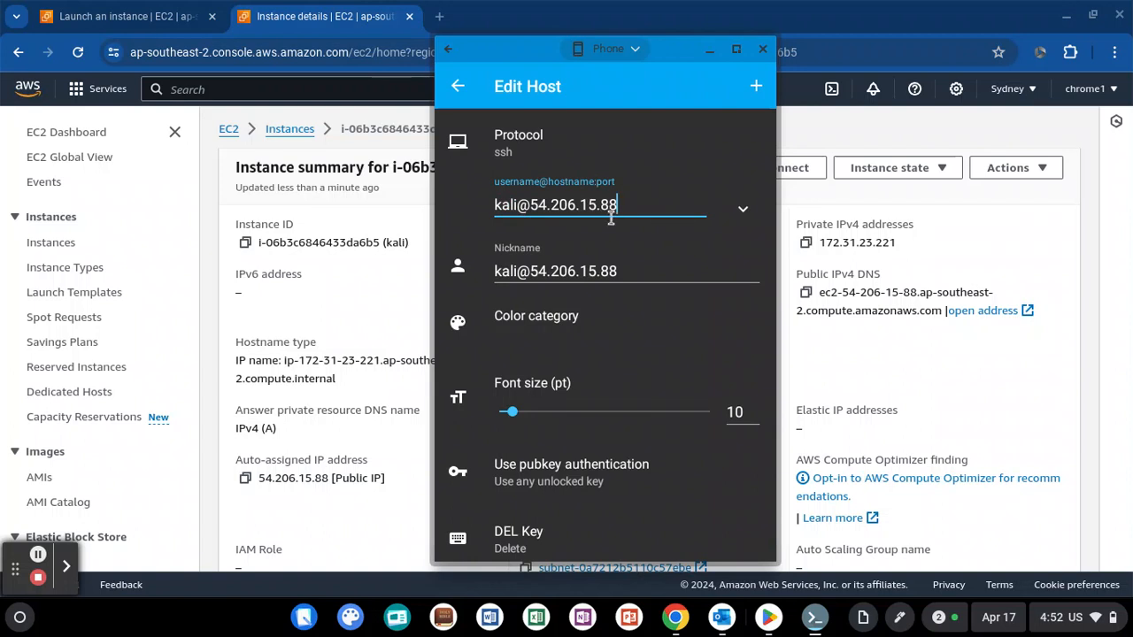
pyautogui.scroll(-5, 652, 326)
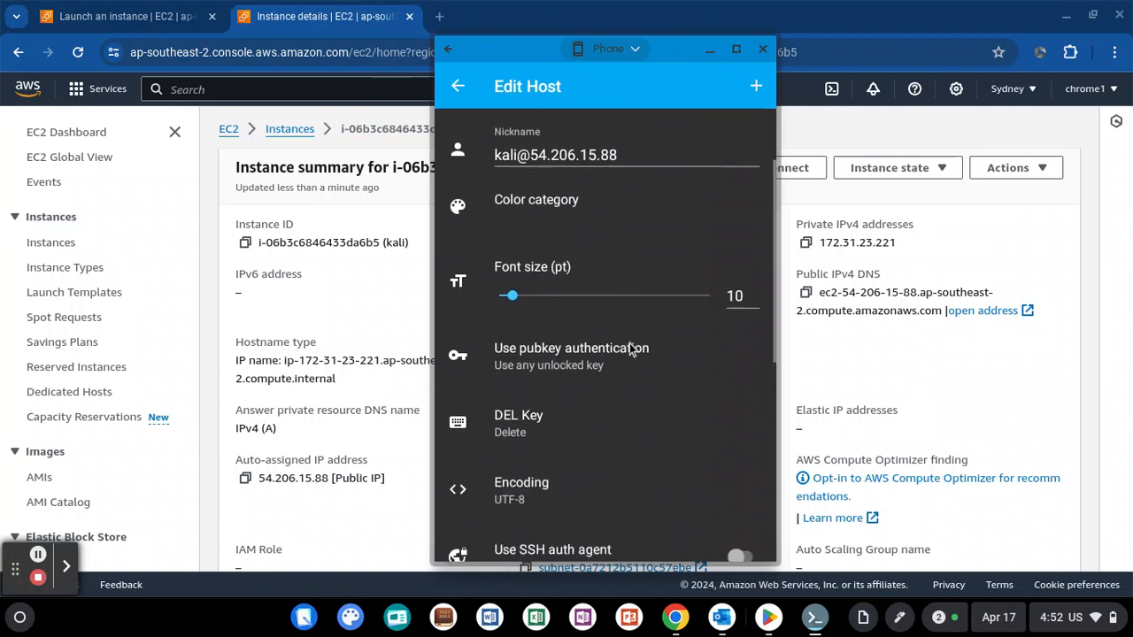
pyautogui.scroll(-1, 630, 343)
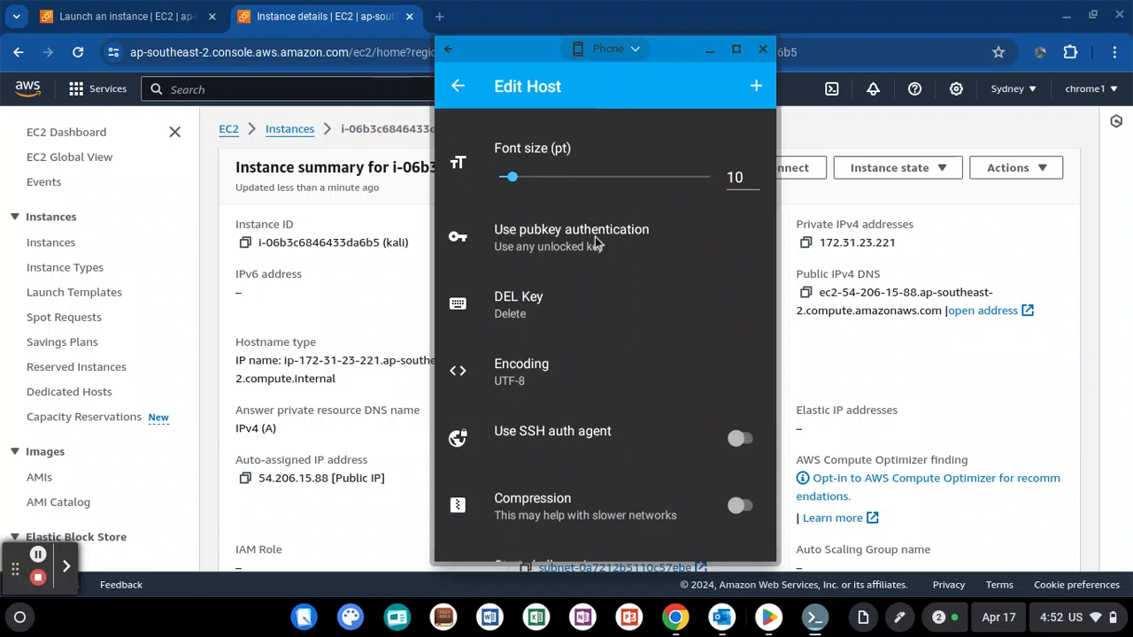
pyautogui.click(553, 251)
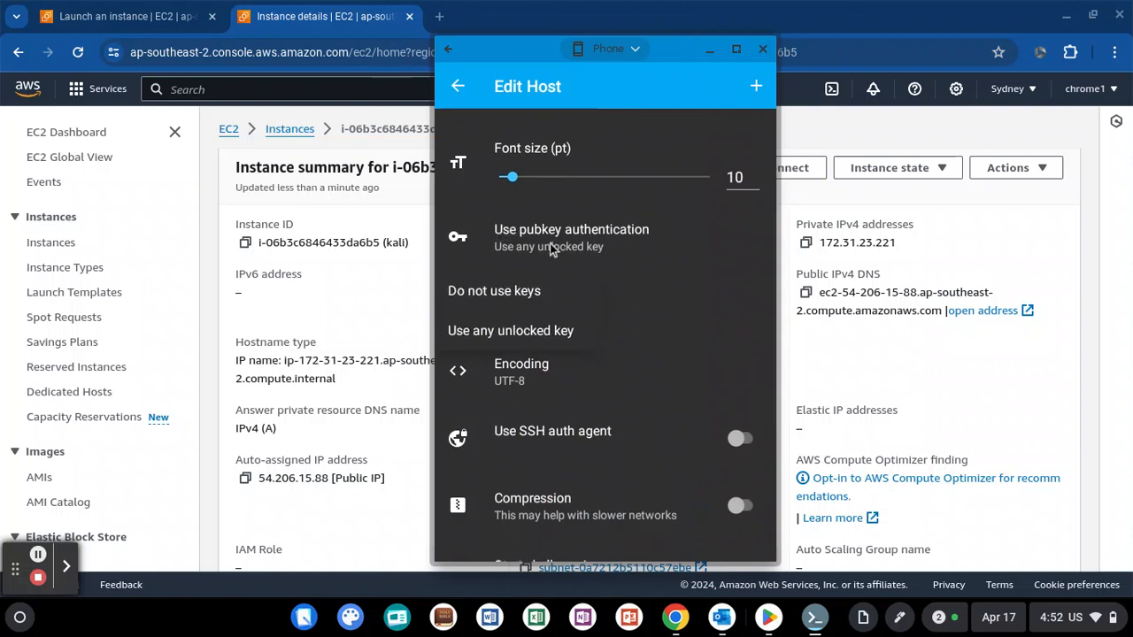
pyautogui.click(761, 88)
pyautogui.click(757, 87)
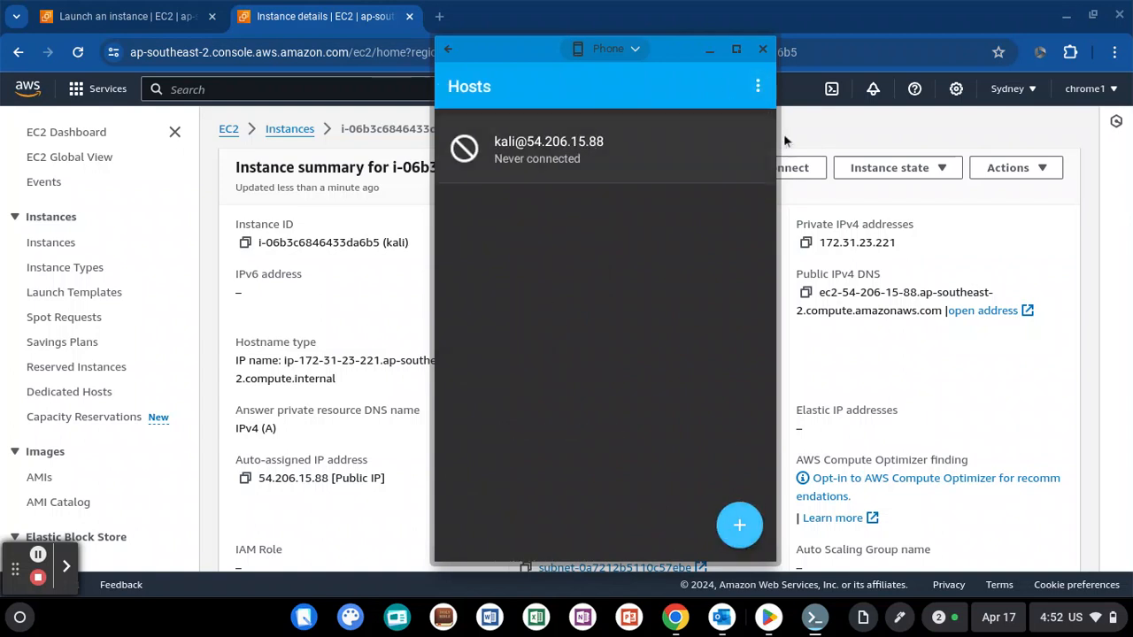
# Import kalikey (1).pem into ConnectBot's public keys as an RSA key.
pyautogui.click(757, 85)
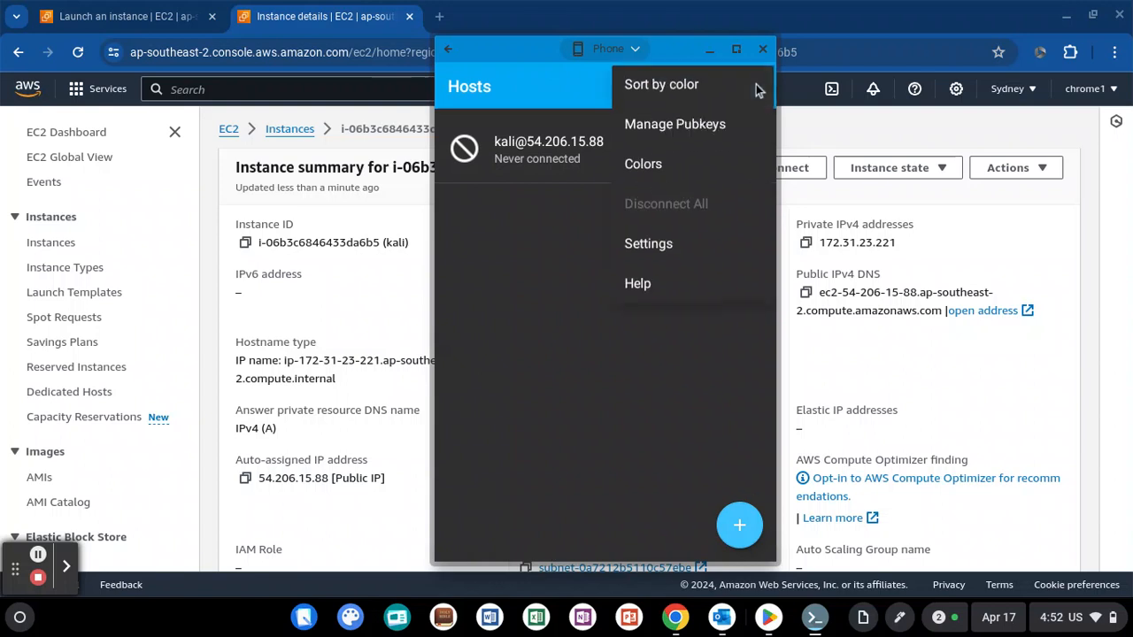
pyautogui.click(682, 129)
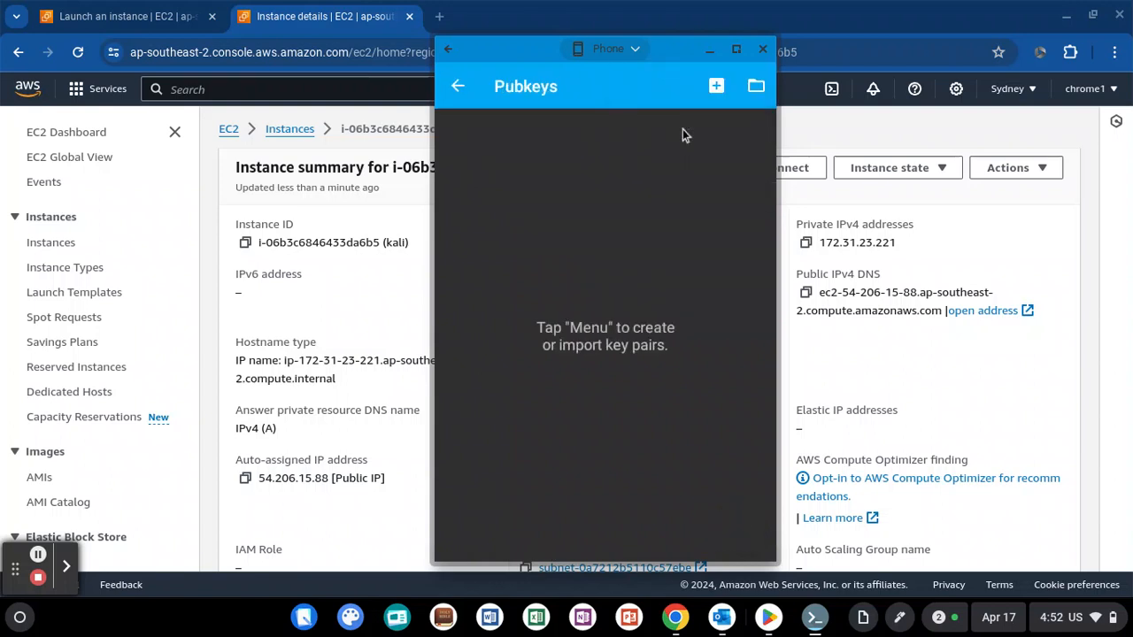
pyautogui.click(756, 87)
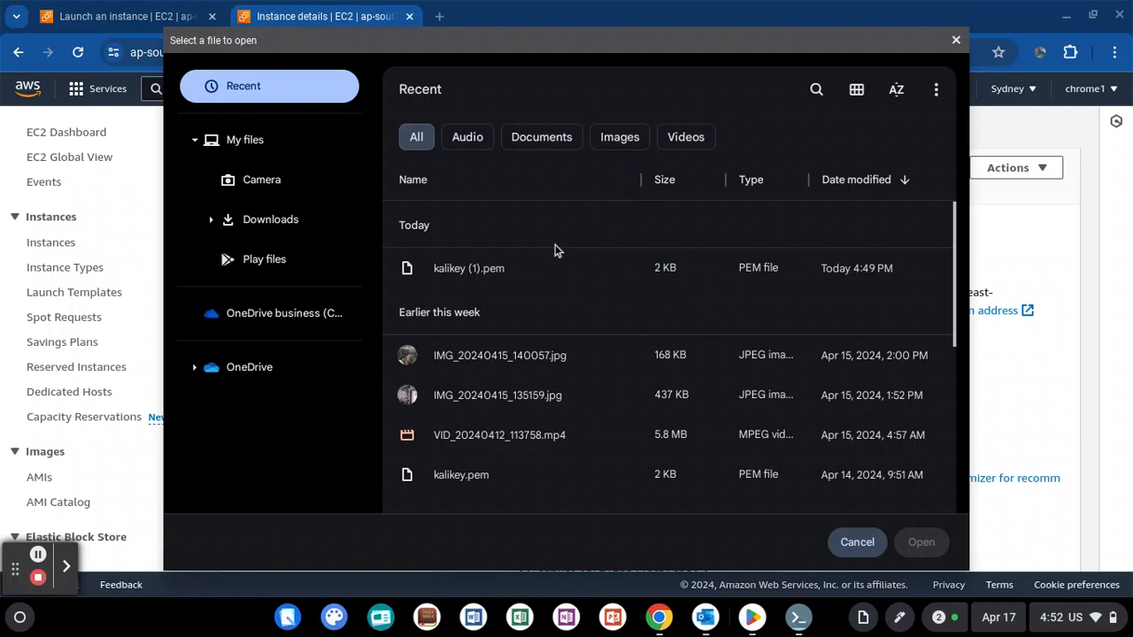
pyautogui.click(462, 278)
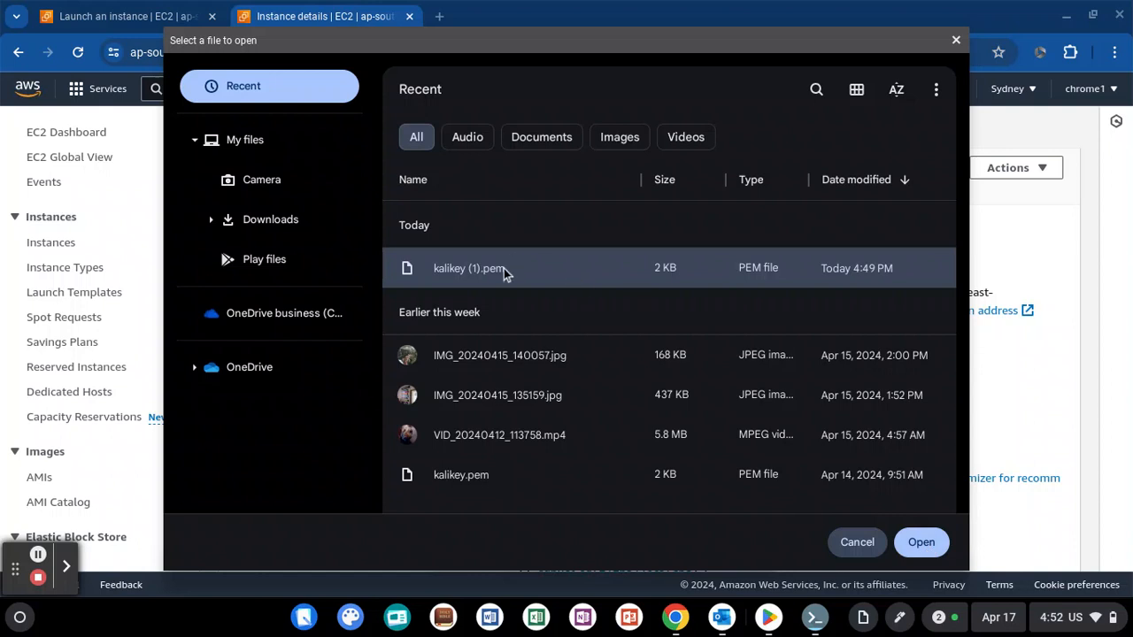
pyautogui.click(933, 546)
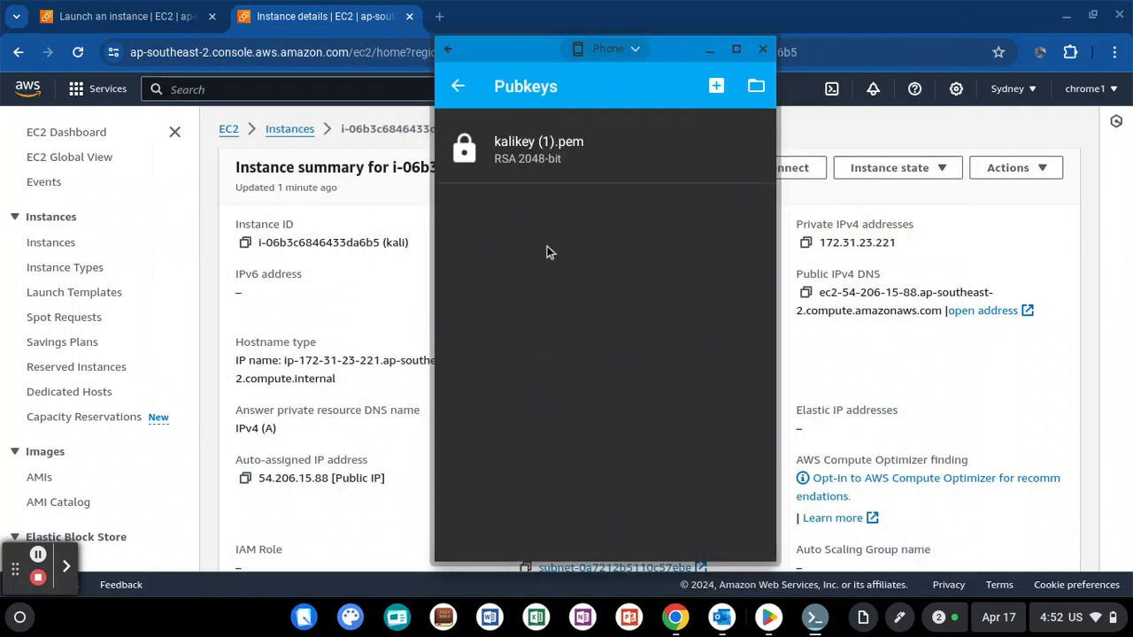
pyautogui.click(459, 87)
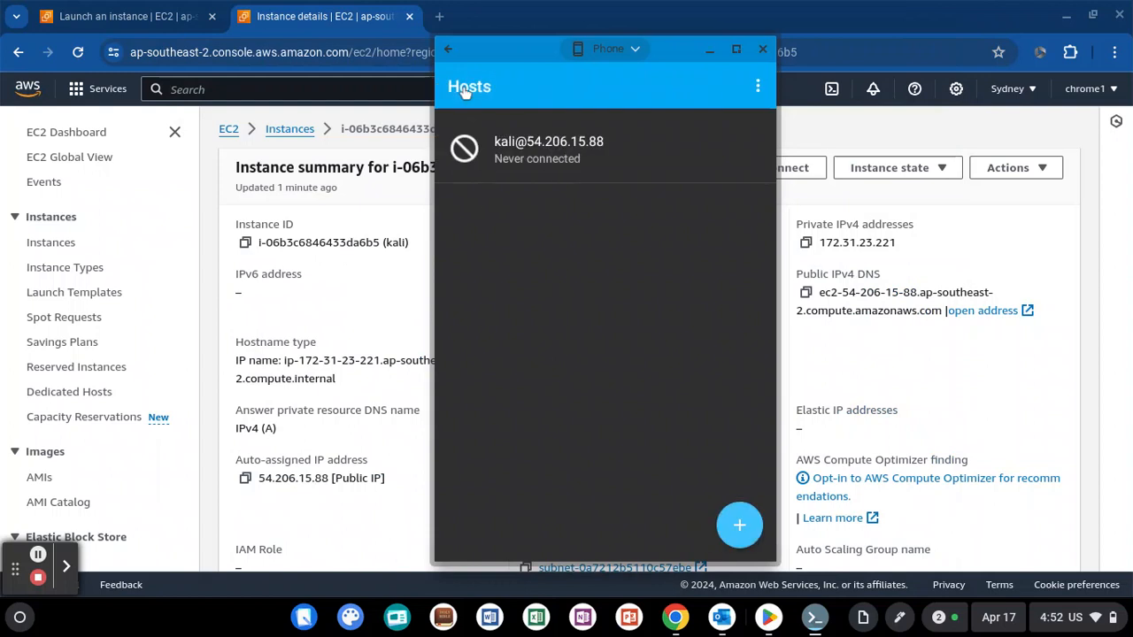
pyautogui.rightClick(568, 149)
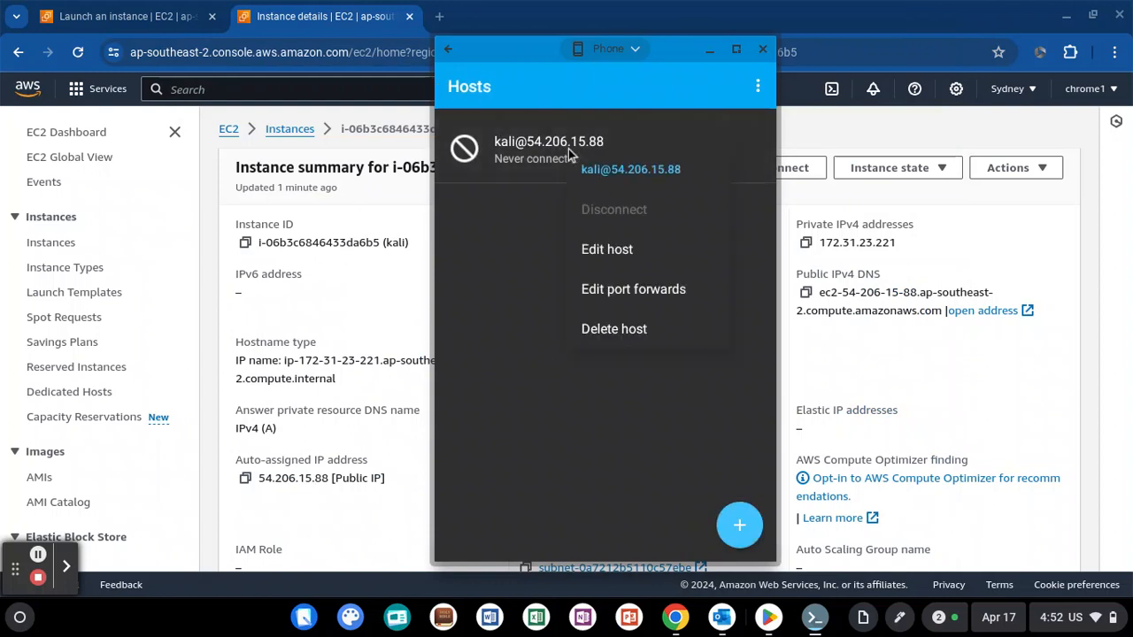
pyautogui.click(619, 252)
# Set the kali host to authenticate with kalikey (1).pem, enable the SSH auth agent, and save.
pyautogui.scroll(-1, 659, 328)
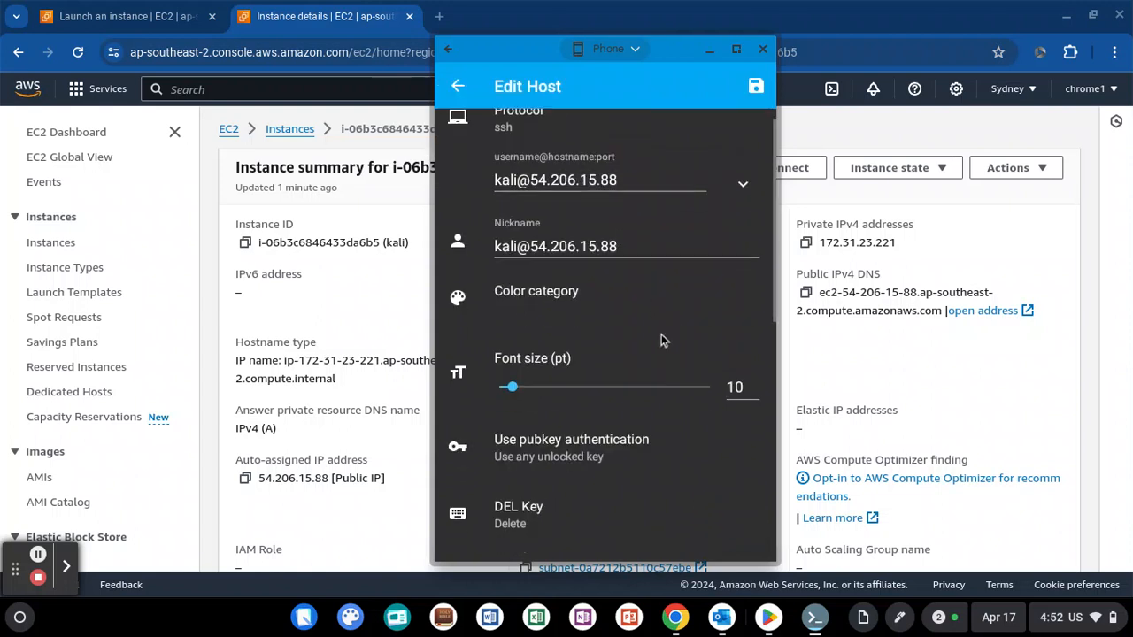
pyautogui.click(543, 438)
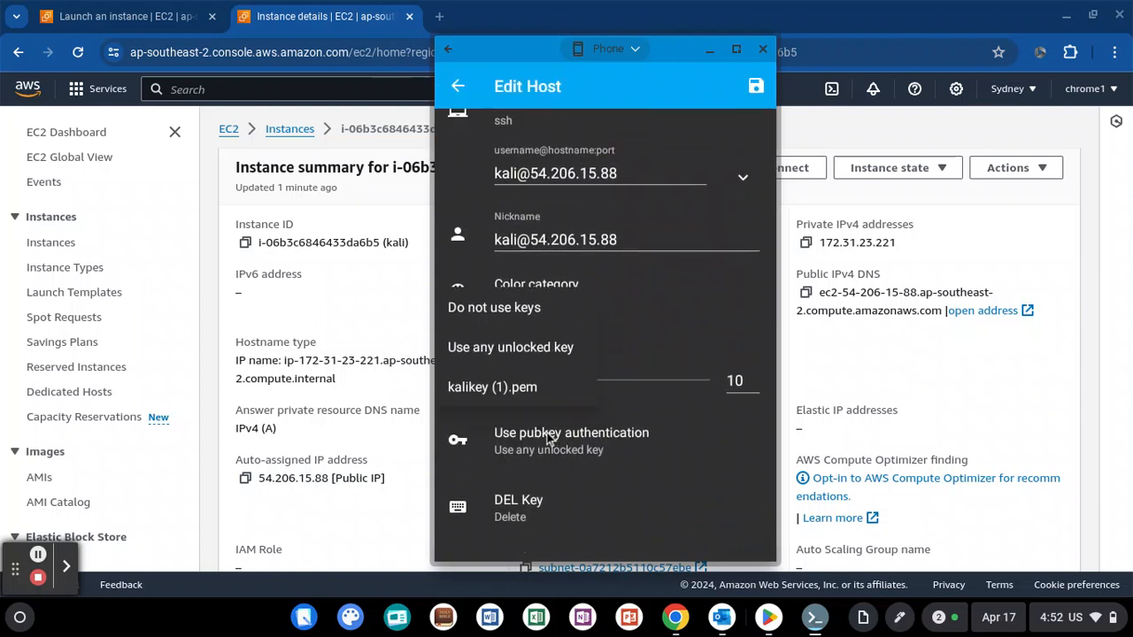
pyautogui.click(496, 391)
pyautogui.scroll(-5, 648, 446)
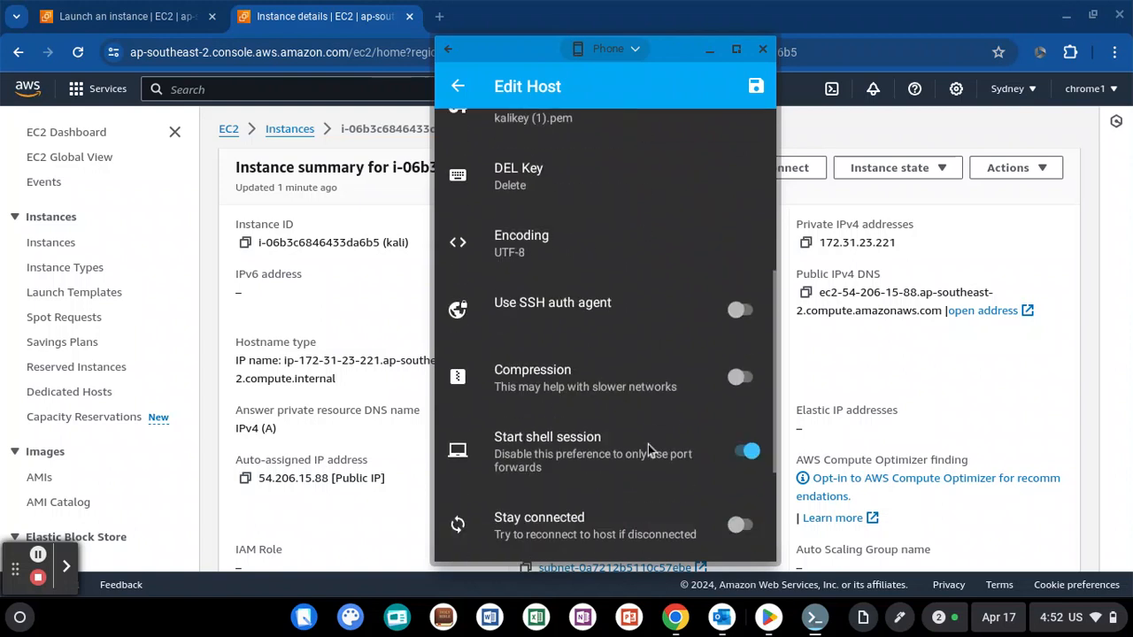
pyautogui.scroll(-1, 648, 446)
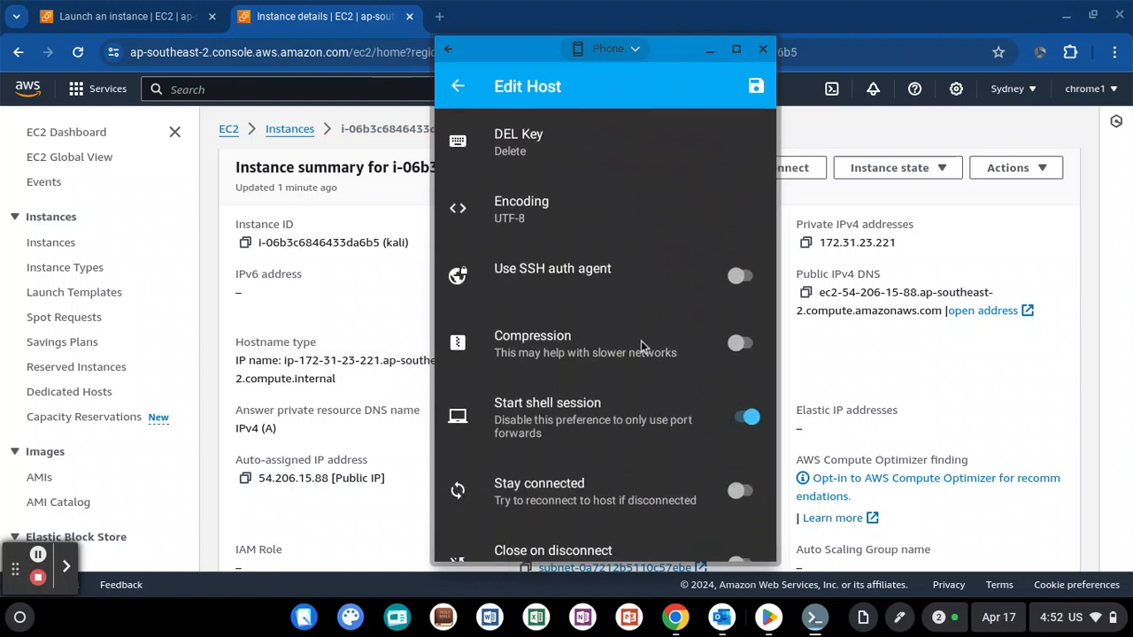
pyautogui.click(737, 276)
pyautogui.scroll(-5, 673, 312)
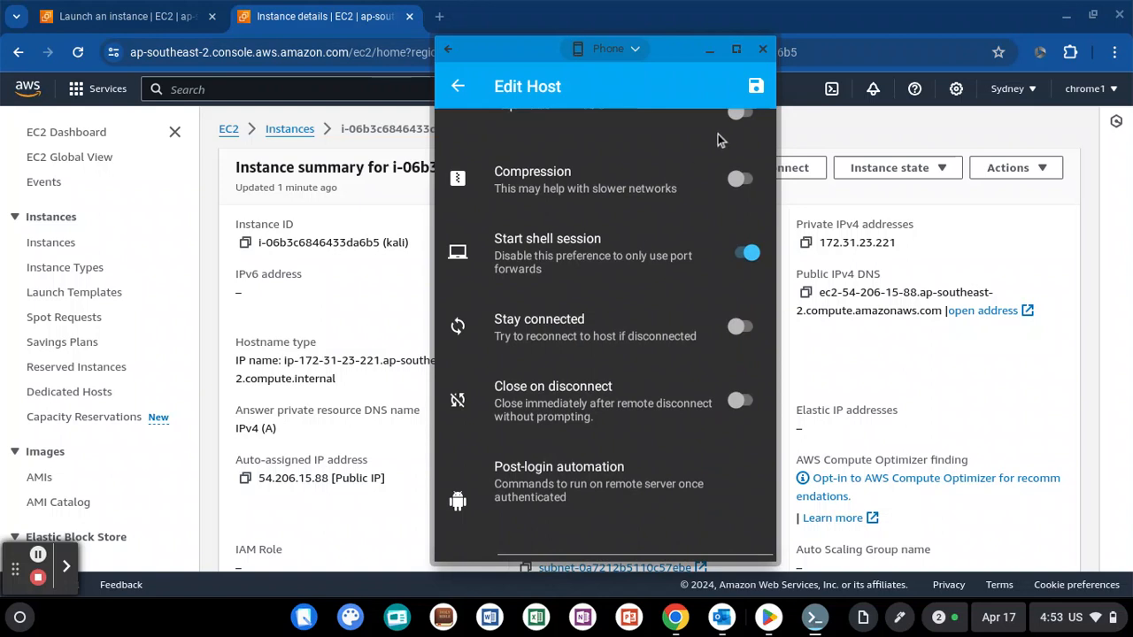
pyautogui.click(757, 86)
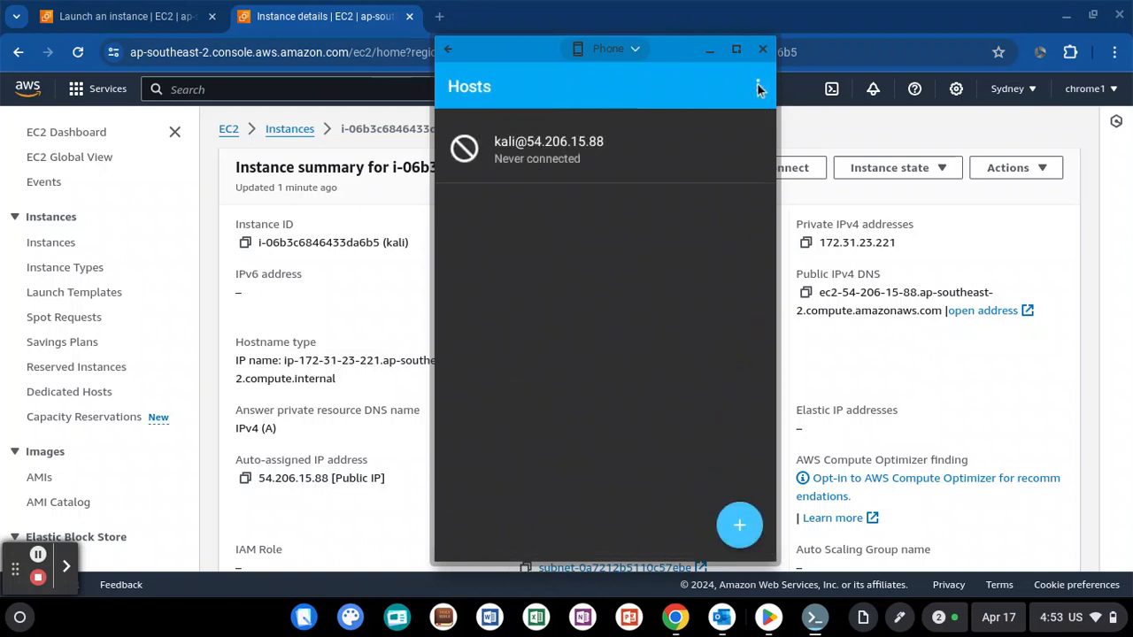
# Add a port forward on the kali host from source port 5901 to localhost:5901.
pyautogui.rightClick(599, 151)
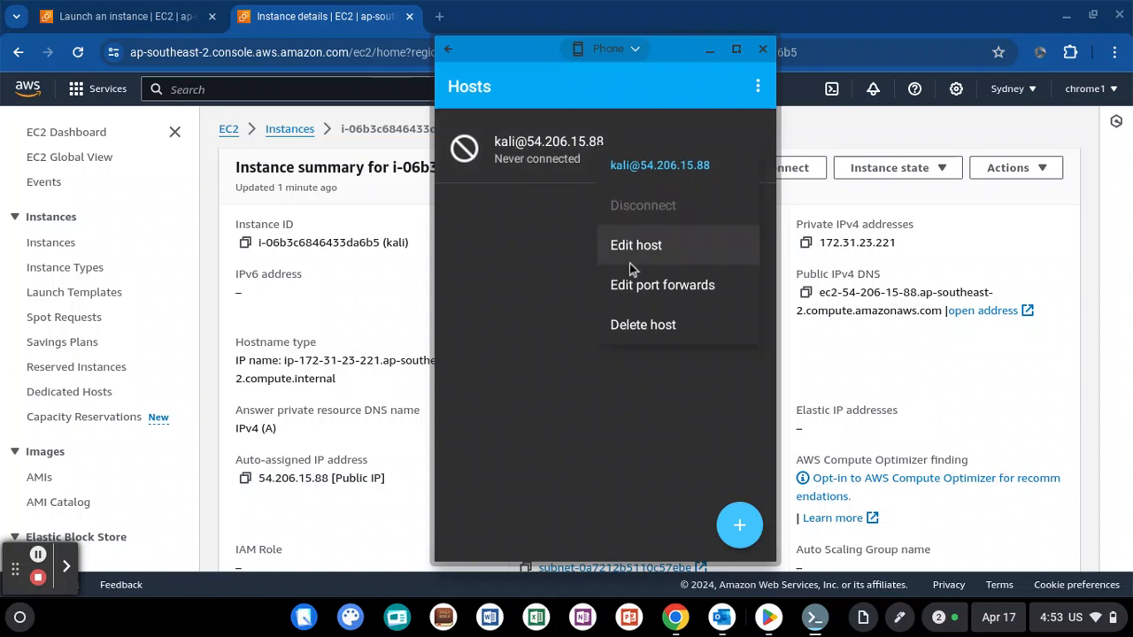
pyautogui.click(634, 285)
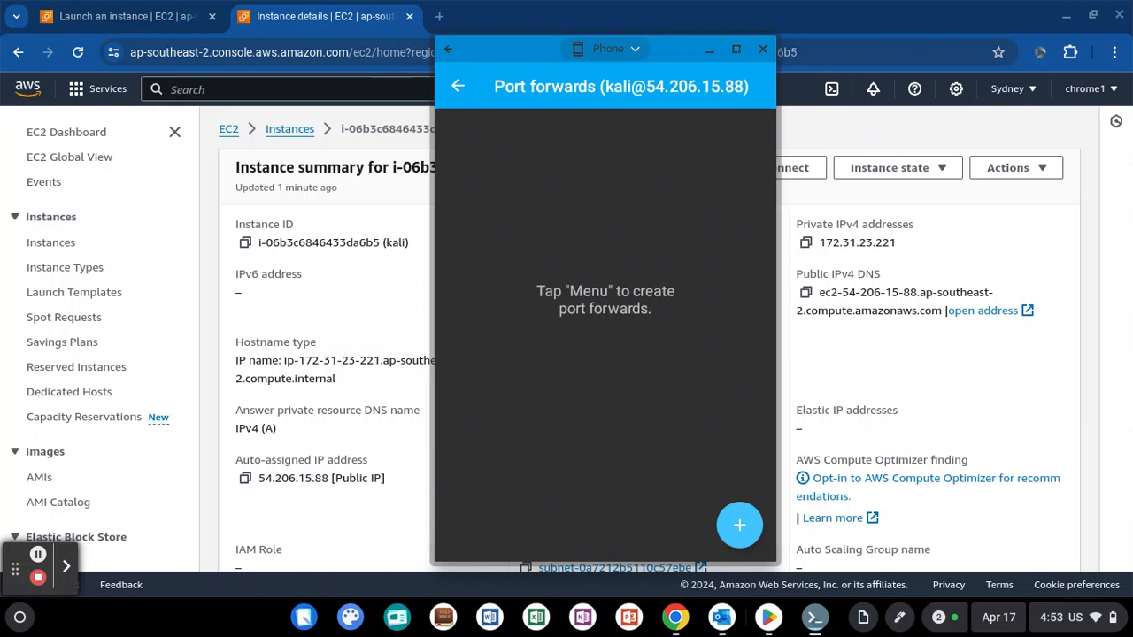
pyautogui.click(740, 527)
pyautogui.click(608, 305)
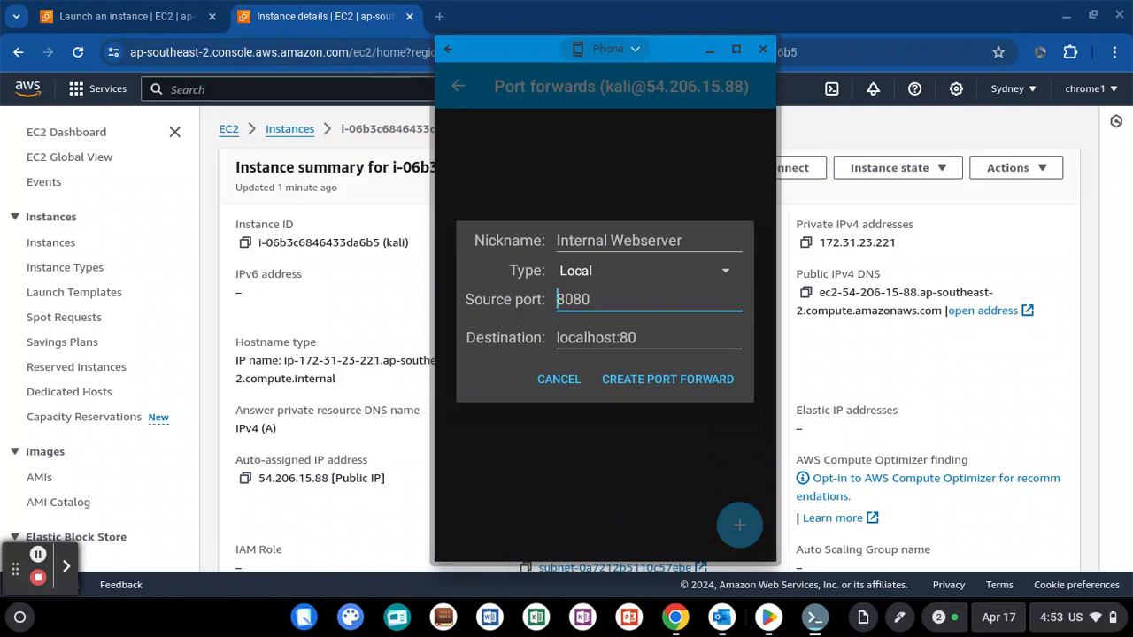
pyautogui.hotkey('ctrl', 'a')
pyautogui.write('5901')
pyautogui.press('Tab')
pyautogui.write('loc')
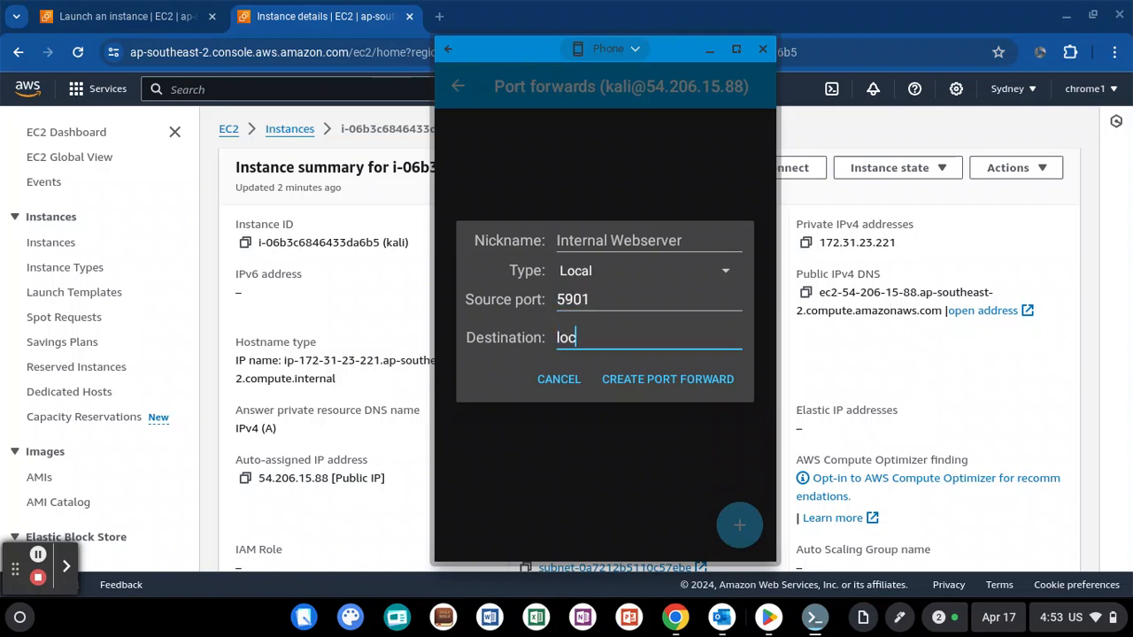
pyautogui.write('alhost:5')
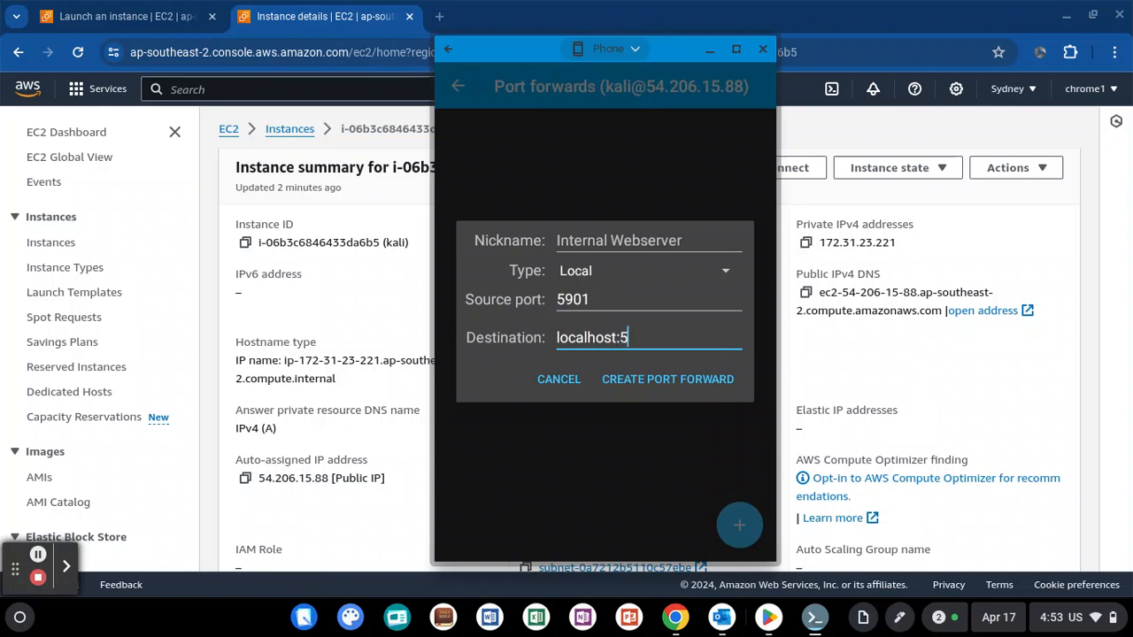
pyautogui.write('901')
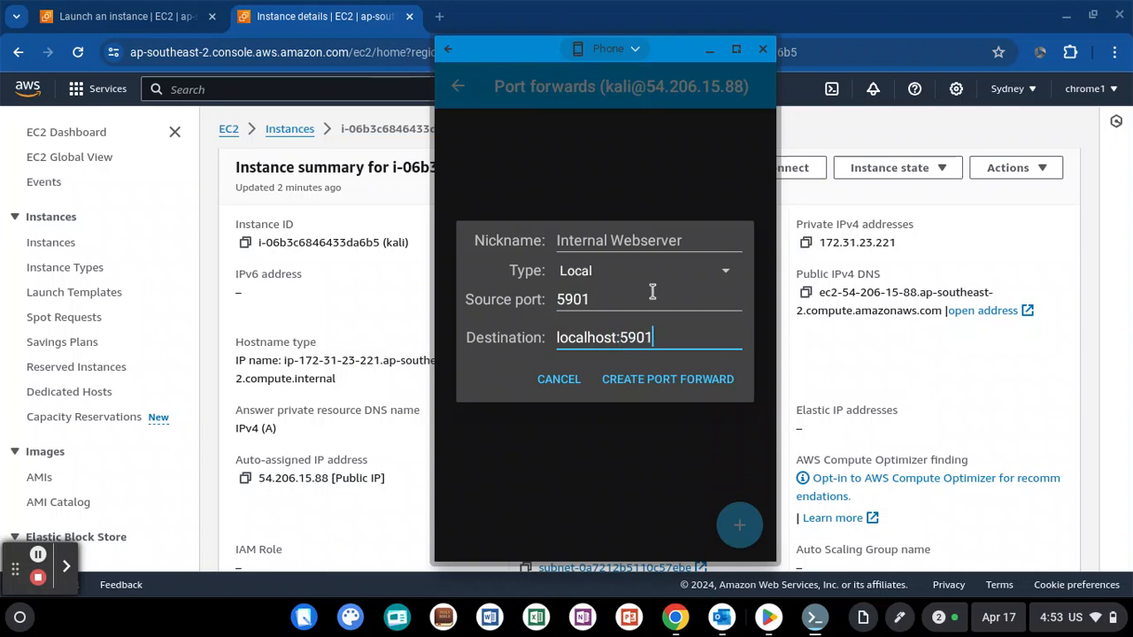
pyautogui.click(664, 378)
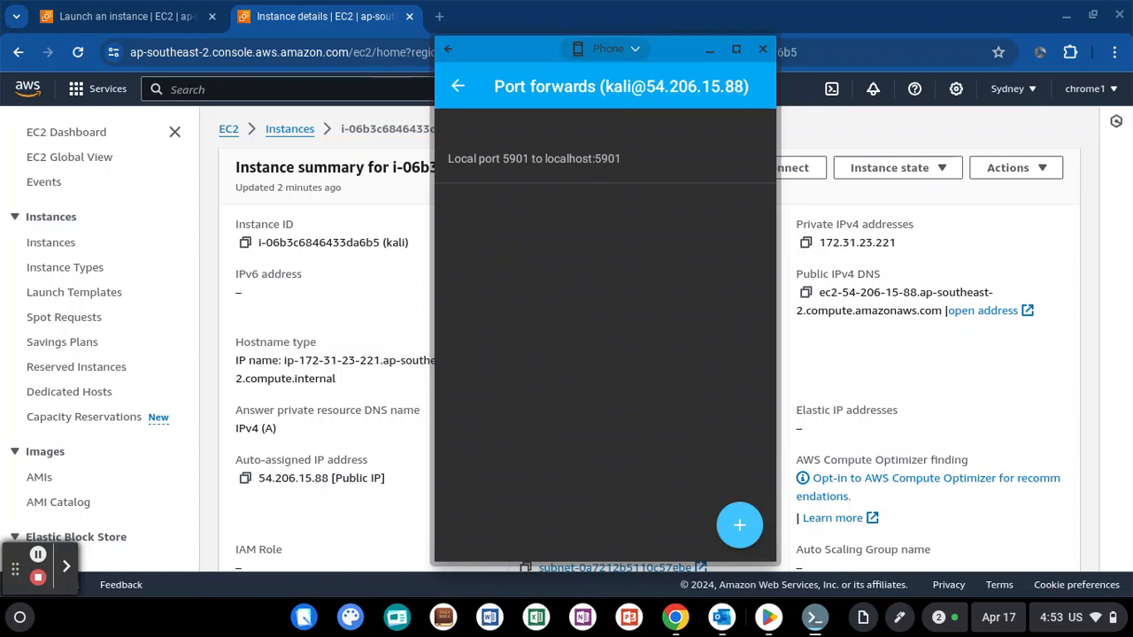
pyautogui.click(458, 86)
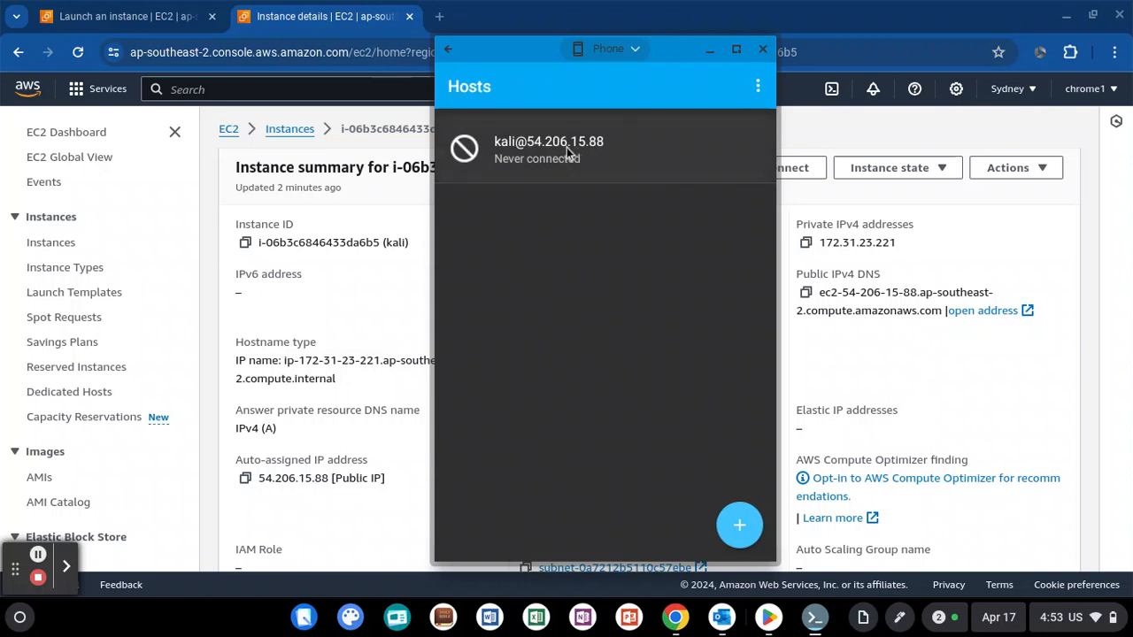
pyautogui.click(557, 153)
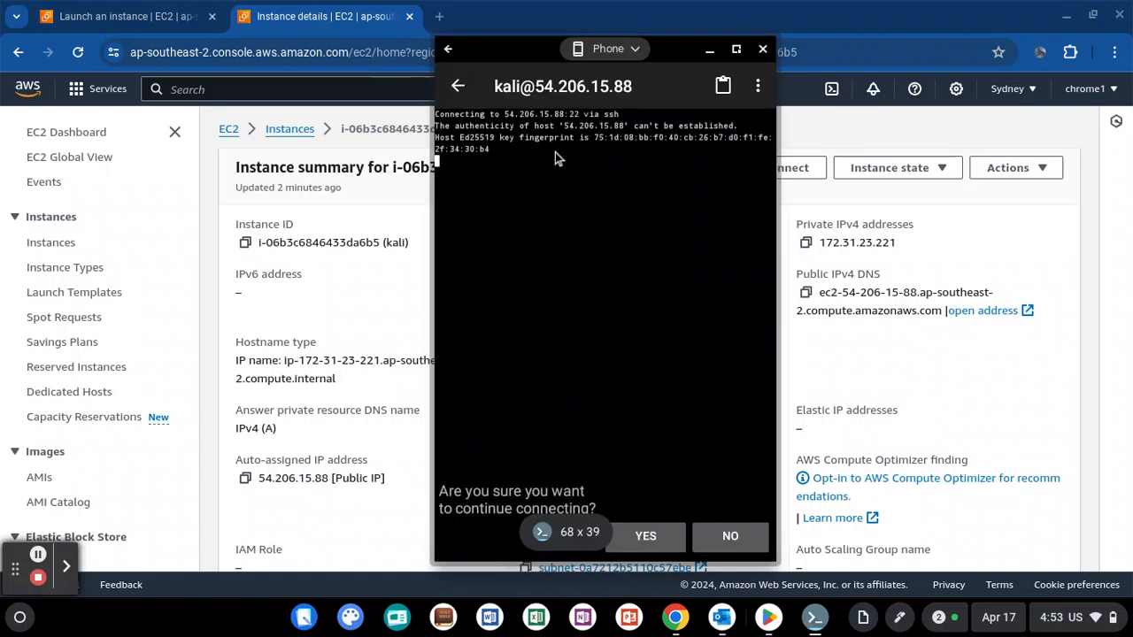
pyautogui.click(646, 536)
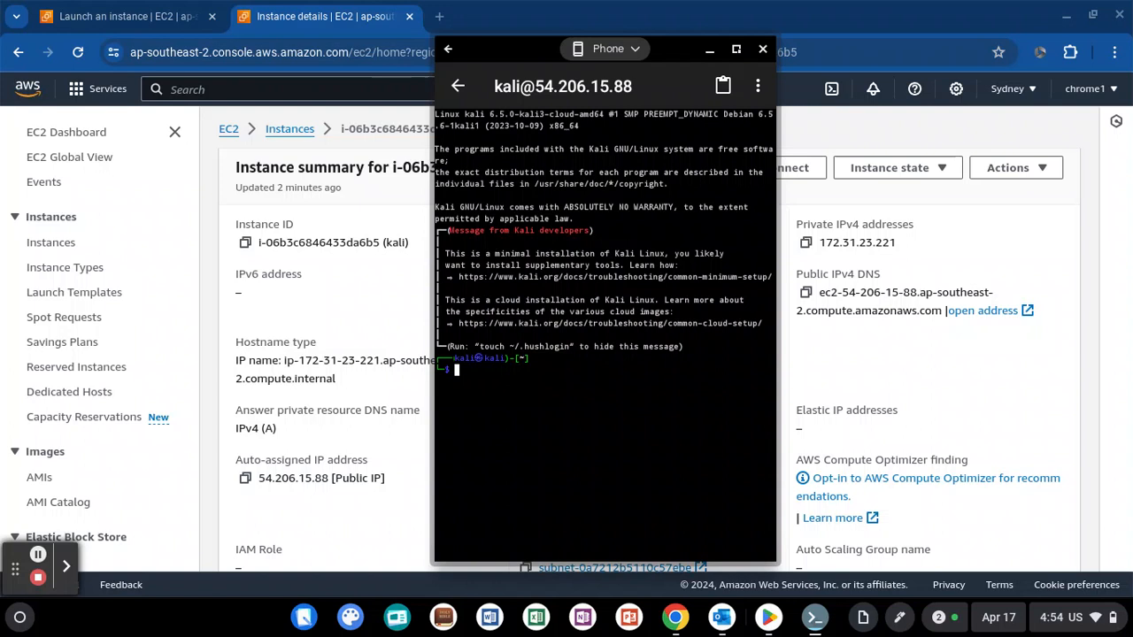
pyautogui.rightClick(585, 384)
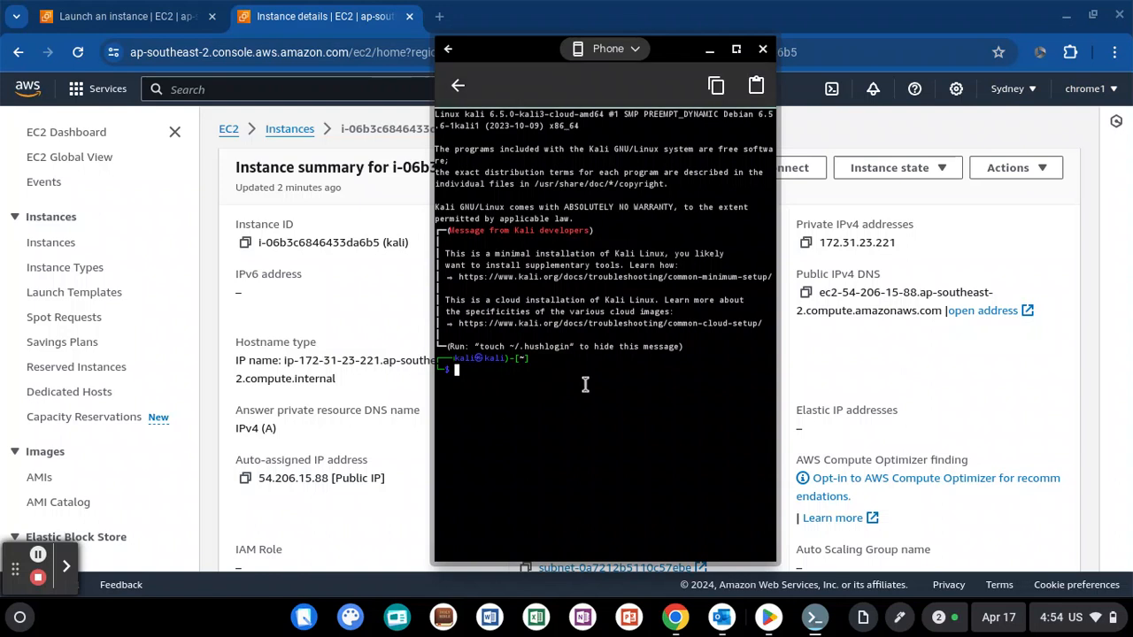
pyautogui.click(585, 384)
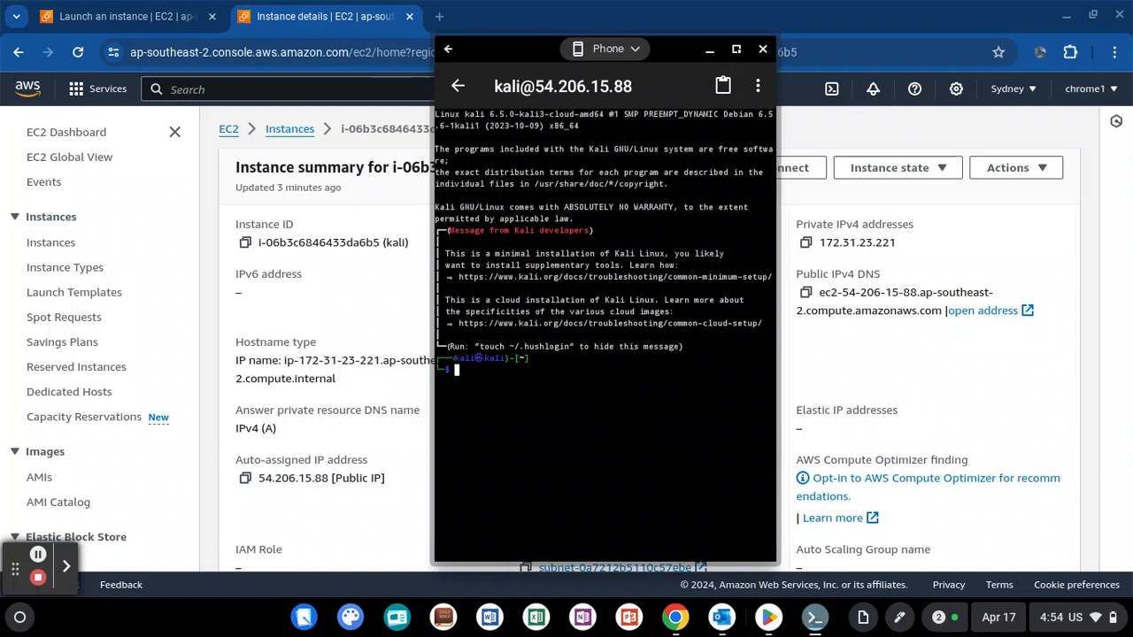
# Run sudo apt update, then install xfce4, xfce4-goodies and tightvncserver, confirming the prompt.
pyautogui.write('sudo apt update')
pyautogui.press('Return')
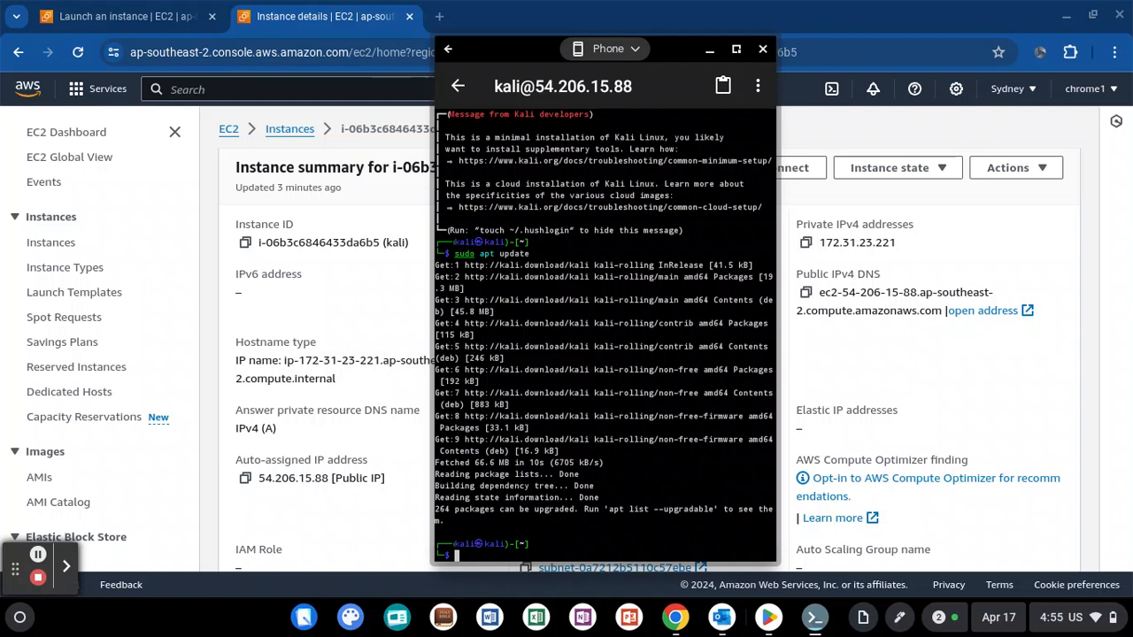
pyautogui.write('sudo apt install')
pyautogui.write('xfce4 xfce4-')
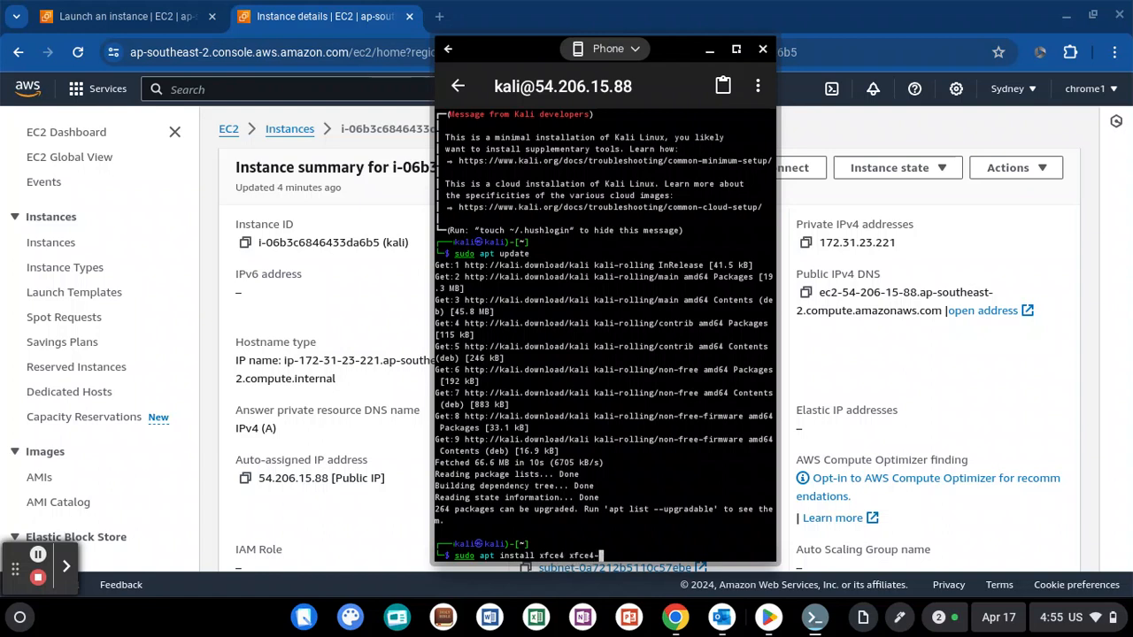
pyautogui.write('goodies tightvncserver')
pyautogui.press('Return')
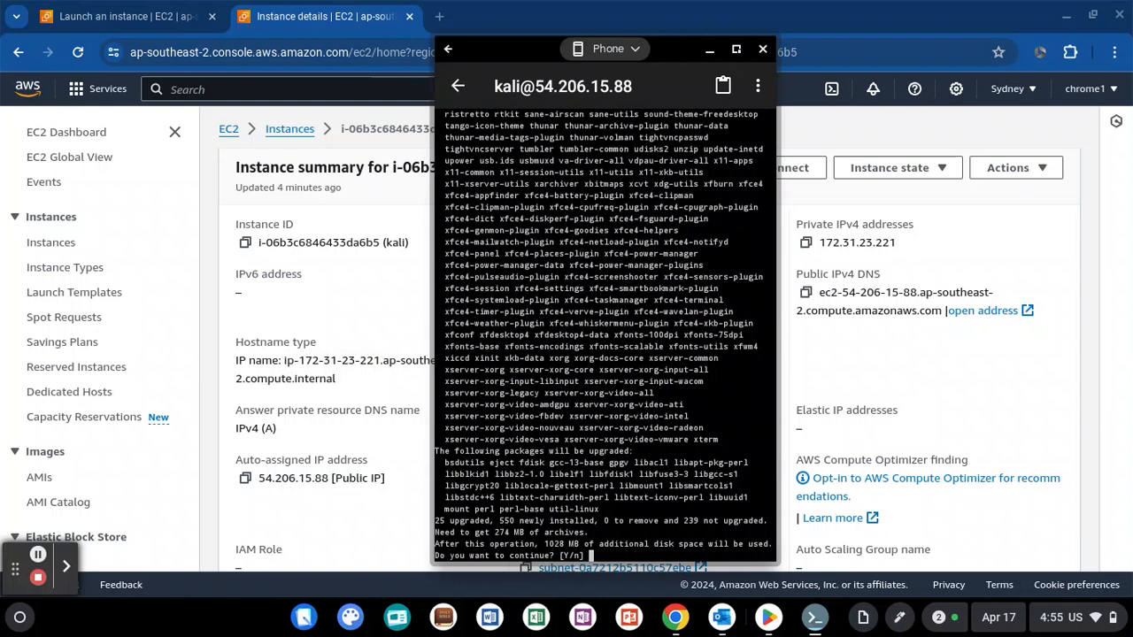
pyautogui.press('Return')
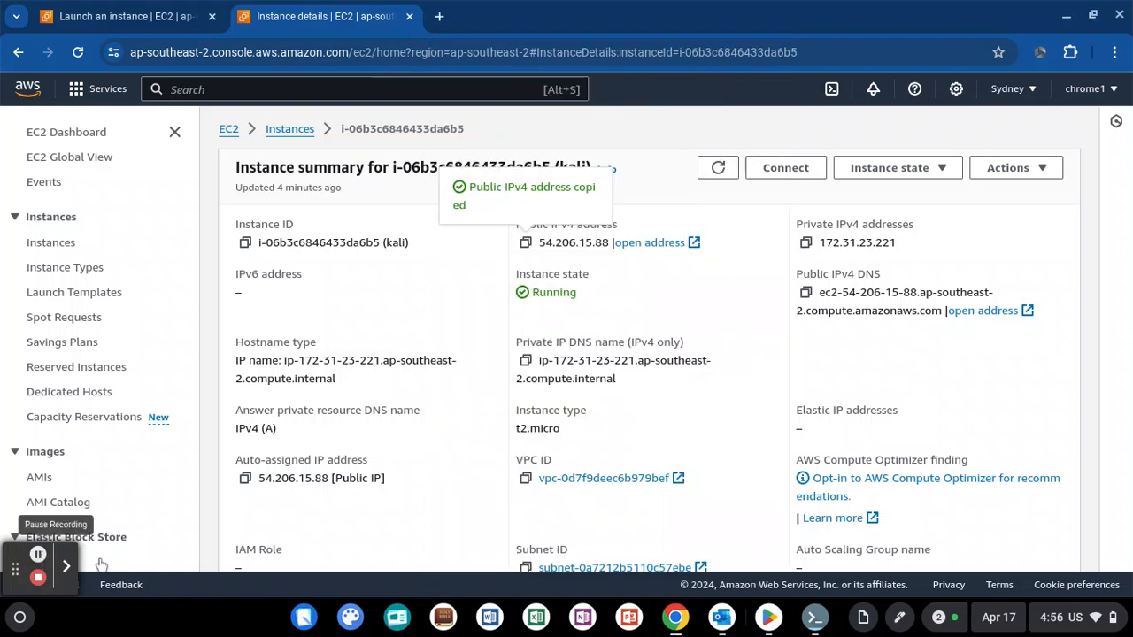
# Restore the ConnectBot terminal to see the finished xfce4 install and the Kali prompt.
pyautogui.click(825, 622)
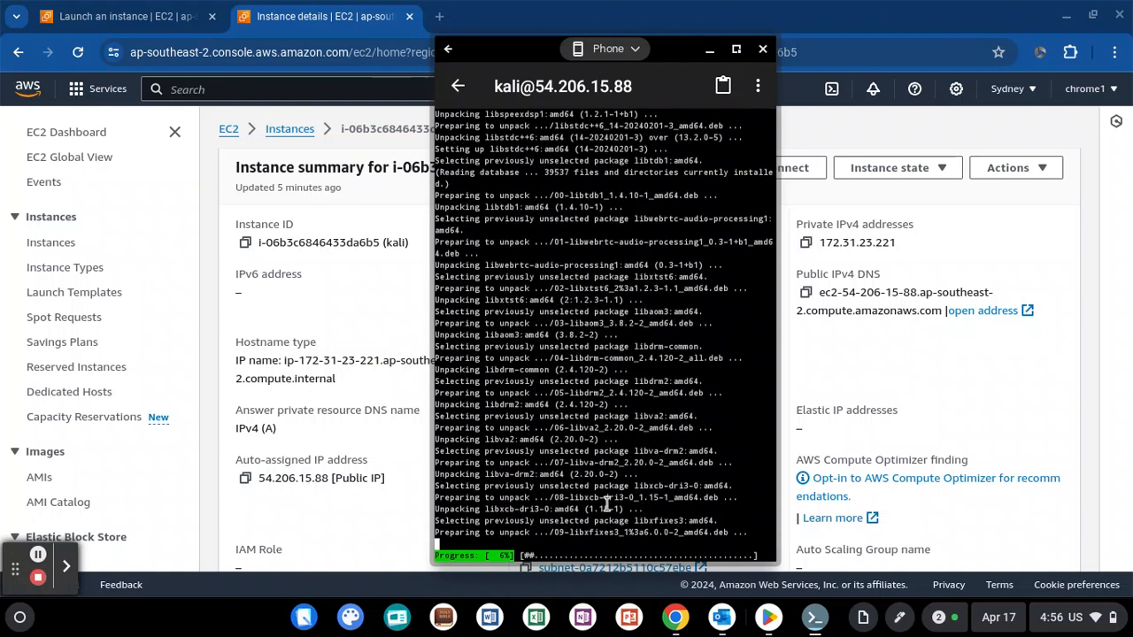
pyautogui.click(37, 553)
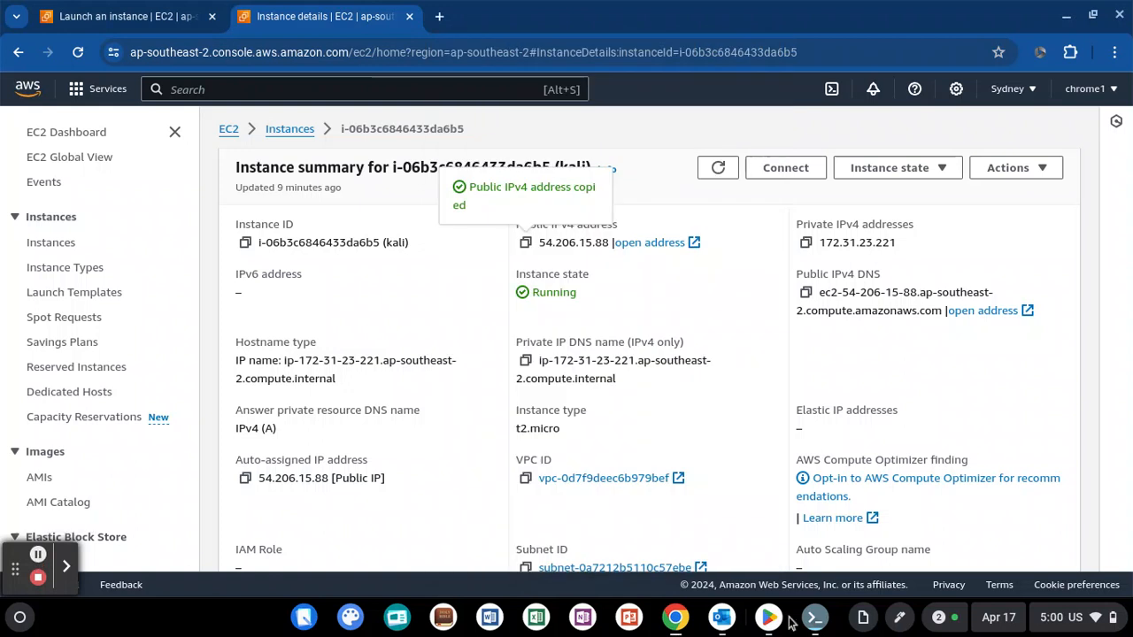
pyautogui.click(814, 619)
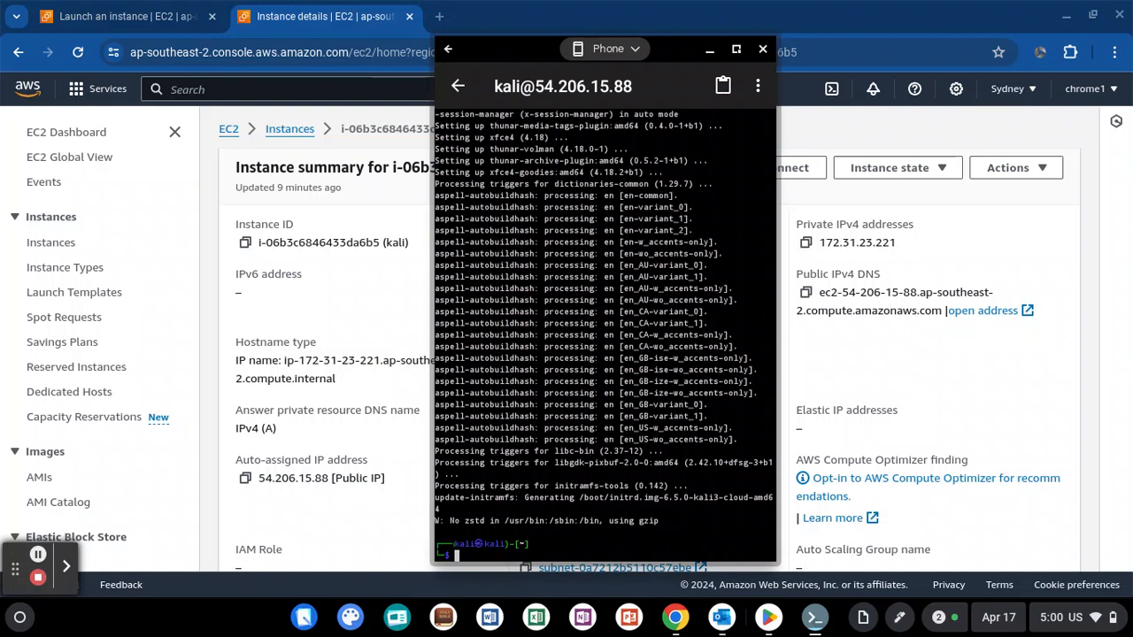
# Run sudo apt-get install gnome-core kali-defaults kali-root-login desktop-base, fixing the desktop-base typo.
pyautogui.write('sudo ')
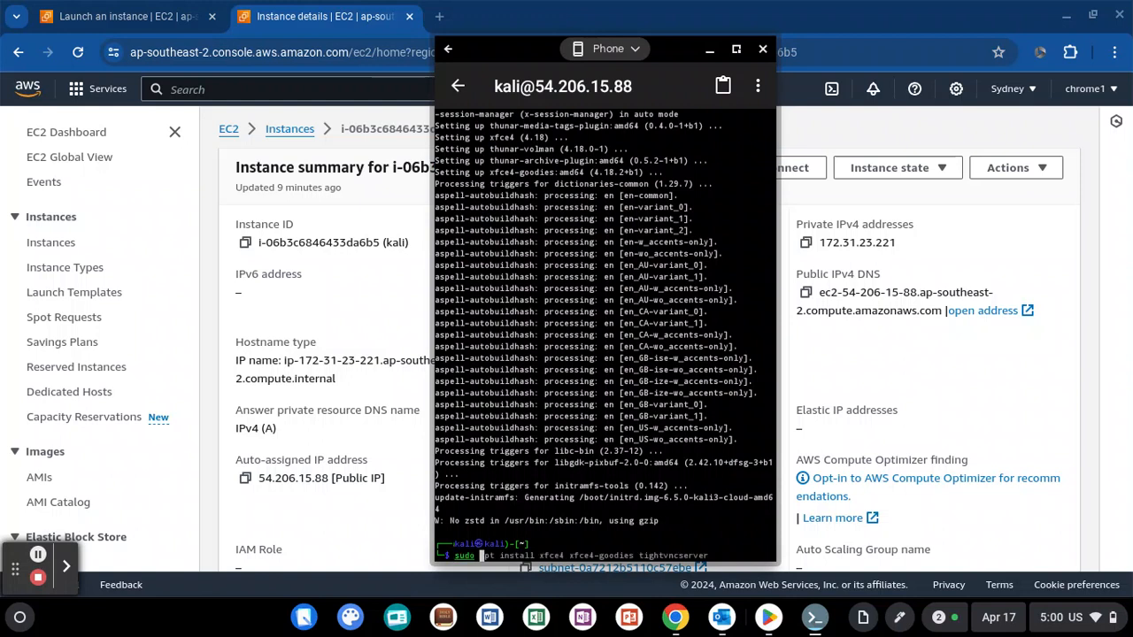
pyautogui.write('apt-')
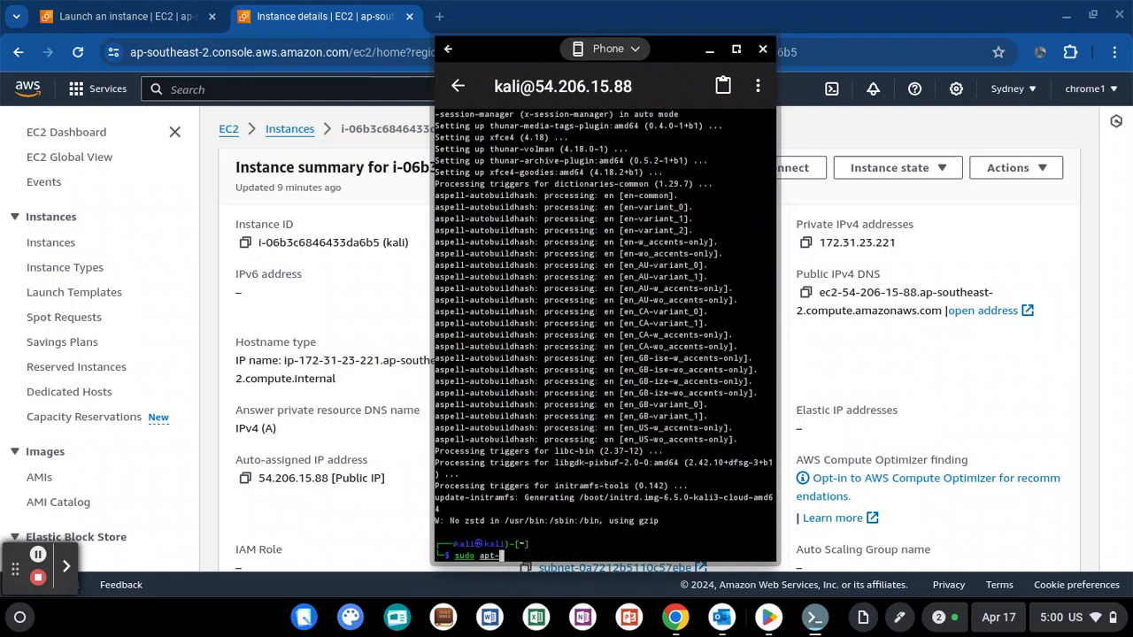
pyautogui.write('get install gnome-core')
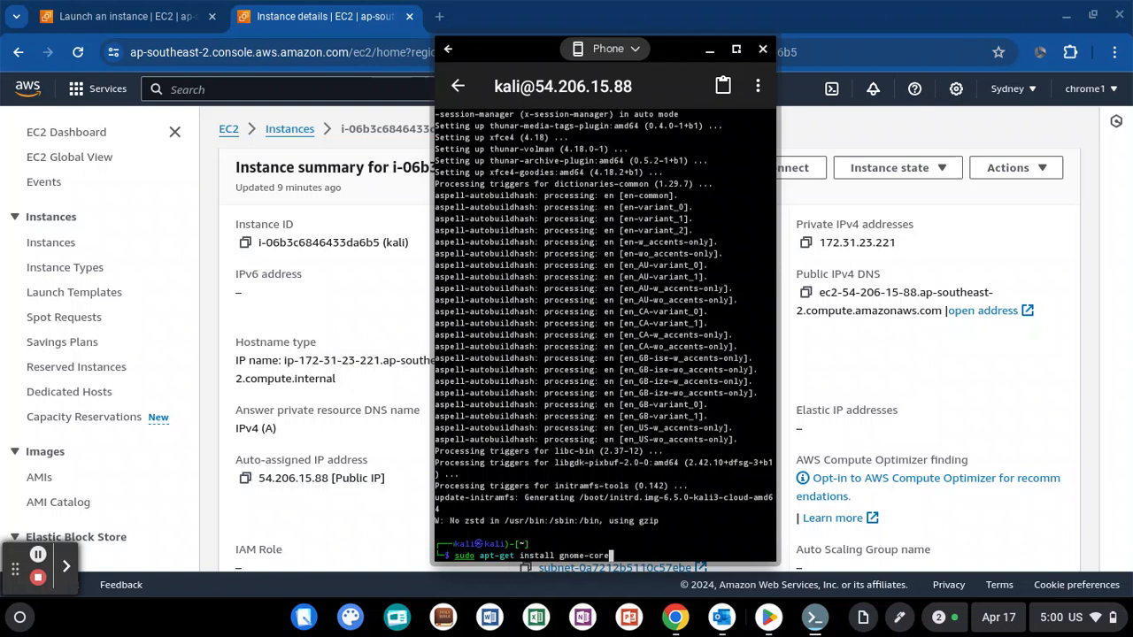
pyautogui.write(' kali-defaults kali-')
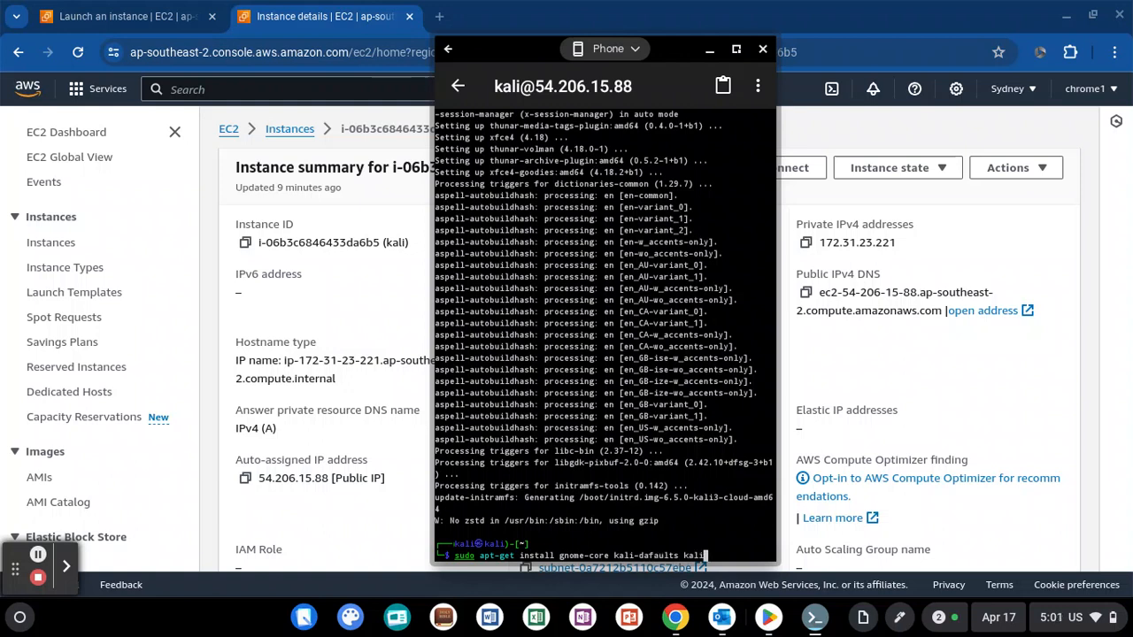
pyautogui.write('root-login desktop base')
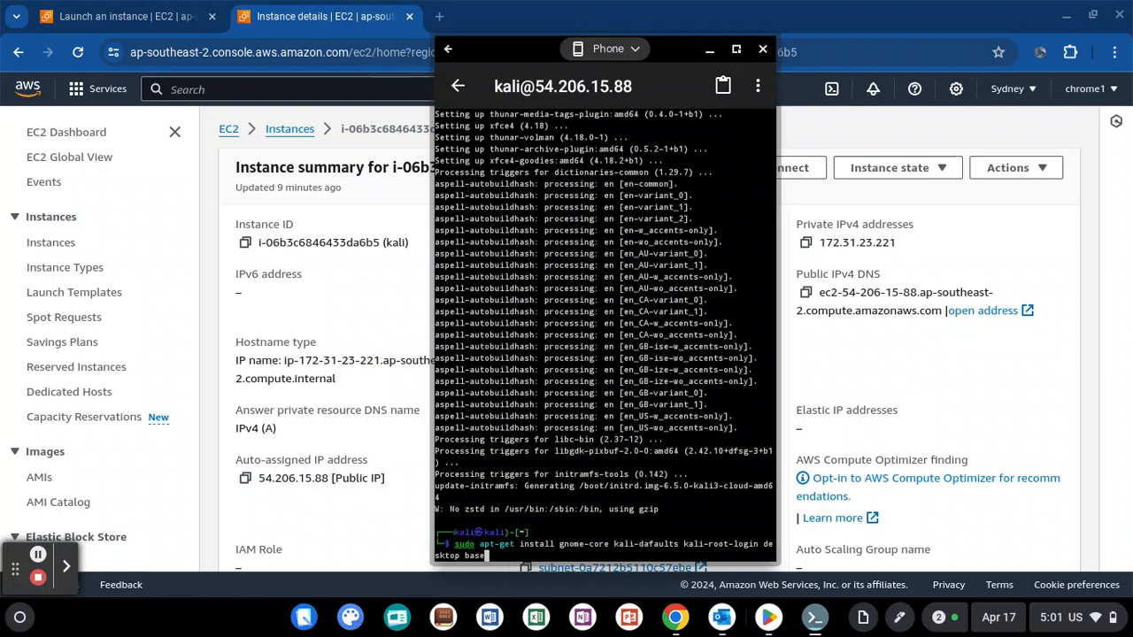
pyautogui.press('Left')
pyautogui.press('Left')
pyautogui.press('Left')
pyautogui.press('Left')
pyautogui.press('BackSpace')
pyautogui.write('-')
pyautogui.press('End')
pyautogui.press('Return')
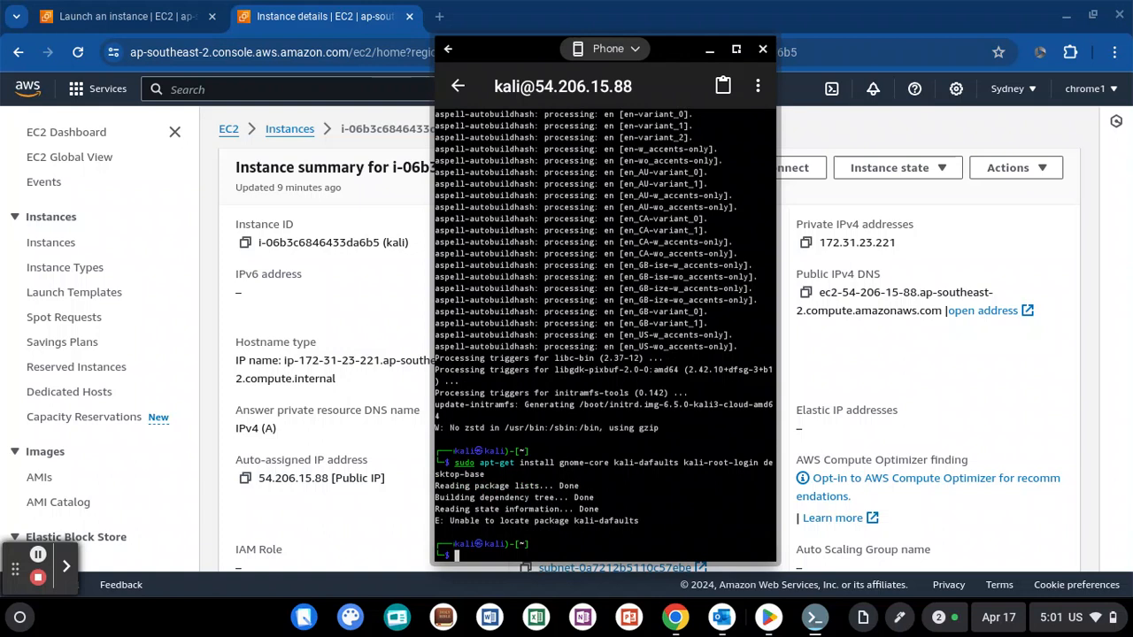
# Rerun the install command with the misspelled kali-dafaults package edited out.
pyautogui.press('Up')
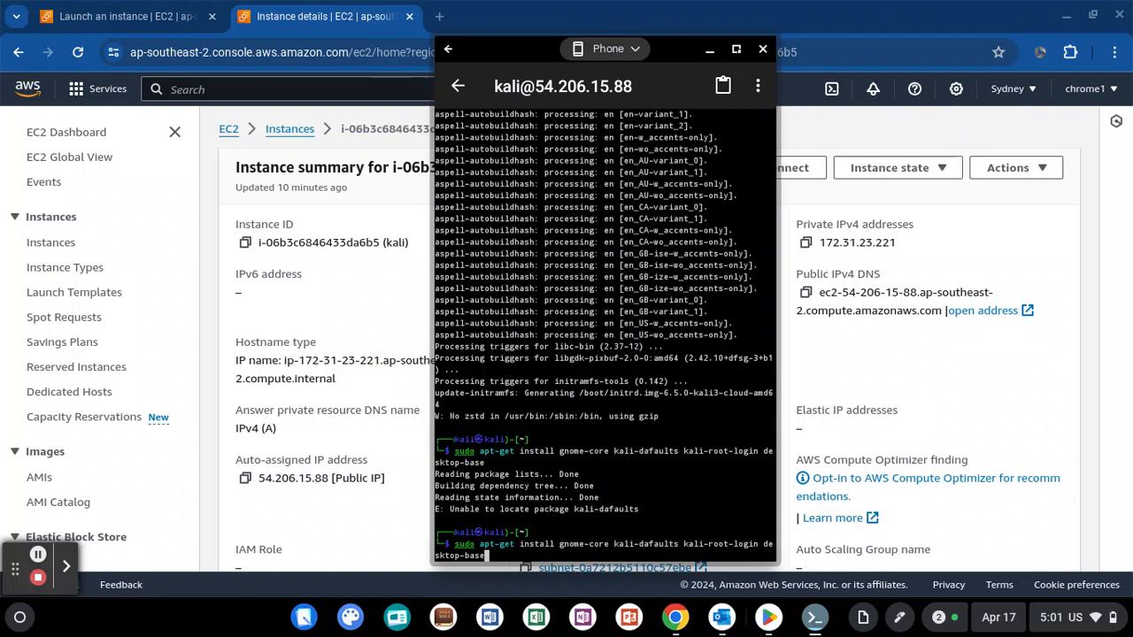
pyautogui.press('Left')
pyautogui.press('Left')
pyautogui.press('Left')
pyautogui.press('Left')
pyautogui.press('Left')
pyautogui.press('Left')
pyautogui.press('Left')
pyautogui.press('Left')
pyautogui.press('Left')
pyautogui.press('Left')
pyautogui.press('Left')
pyautogui.press('Left')
pyautogui.press('Left')
pyautogui.press('Left')
pyautogui.press('Left')
pyautogui.press('Left')
pyautogui.press('Left')
pyautogui.press('Left')
pyautogui.press('Left')
pyautogui.press('Left')
pyautogui.press('Left')
pyautogui.press('Left')
pyautogui.press('Left')
pyautogui.press('Left')
pyautogui.press('Left')
pyautogui.press('Left')
pyautogui.press('BackSpace')
pyautogui.press('Return')
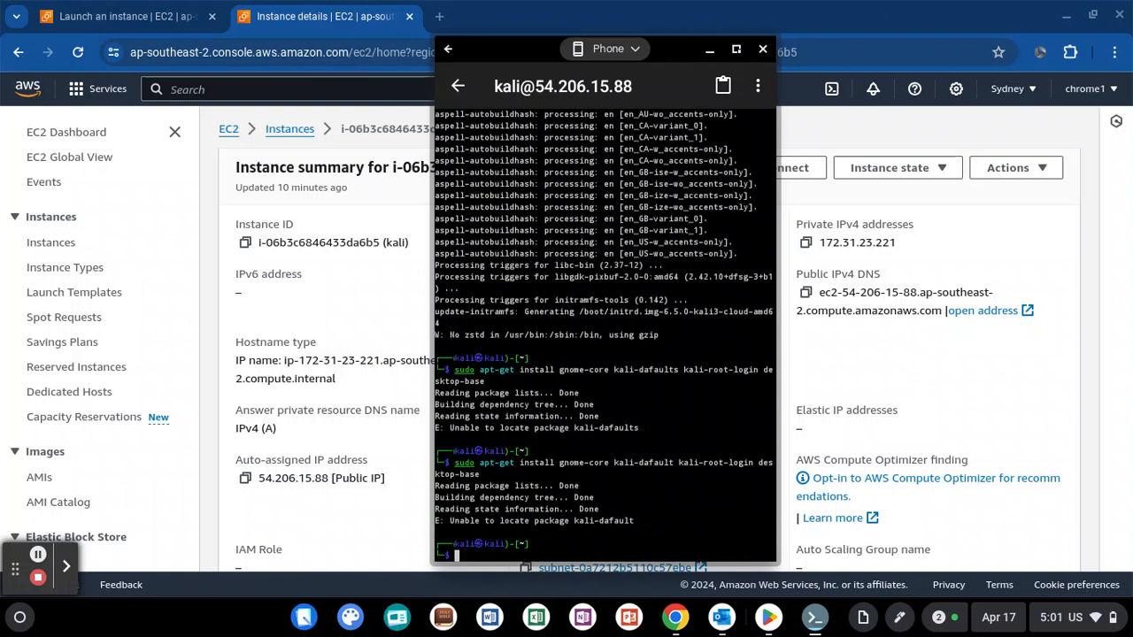
pyautogui.press('Up')
pyautogui.press('Left')
pyautogui.press('Left')
pyautogui.press('Left')
pyautogui.press('Left')
pyautogui.press('Left')
pyautogui.press('Left')
pyautogui.press('Left')
pyautogui.press('Left')
pyautogui.press('Left')
pyautogui.press('Left')
pyautogui.press('Left')
pyautogui.press('Left')
pyautogui.press('Left')
pyautogui.press('Left')
pyautogui.press('Left')
pyautogui.press('Left')
pyautogui.press('Left')
pyautogui.press('Left')
pyautogui.press('Left')
pyautogui.press('Left')
pyautogui.press('Left')
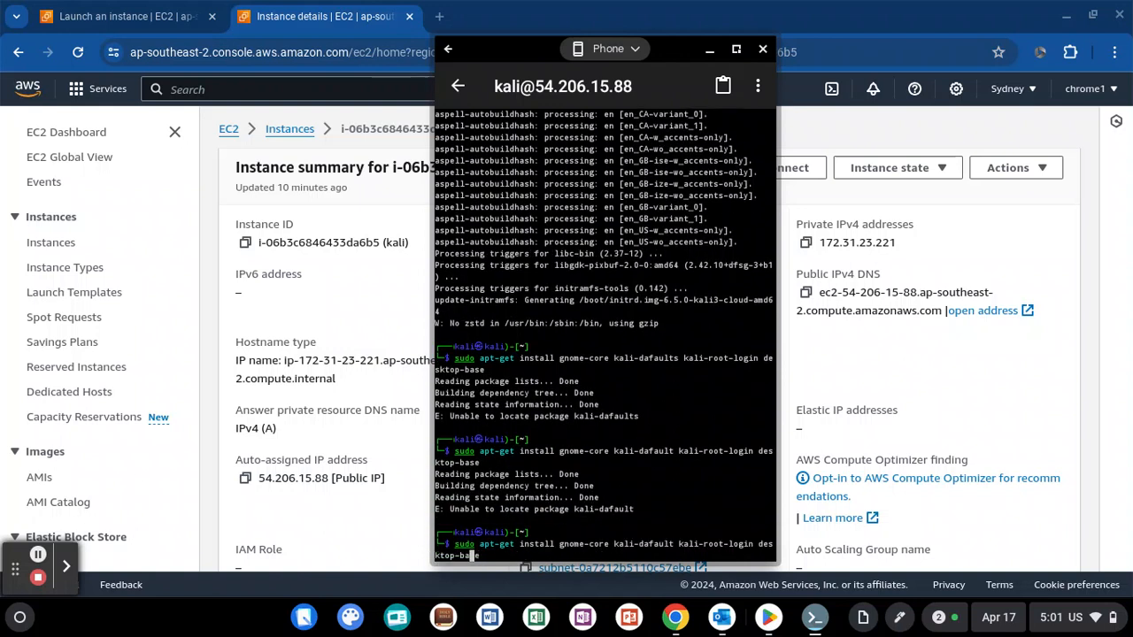
pyautogui.press('BackSpace')
pyautogui.press('BackSpace')
pyautogui.press('BackSpace')
pyautogui.press('BackSpace')
pyautogui.press('BackSpace')
pyautogui.press('BackSpace')
pyautogui.press('BackSpace')
pyautogui.press('BackSpace')
pyautogui.press('BackSpace')
pyautogui.press('BackSpace')
pyautogui.press('BackSpace')
pyautogui.press('BackSpace')
pyautogui.press('BackSpace')
pyautogui.press('BackSpace')
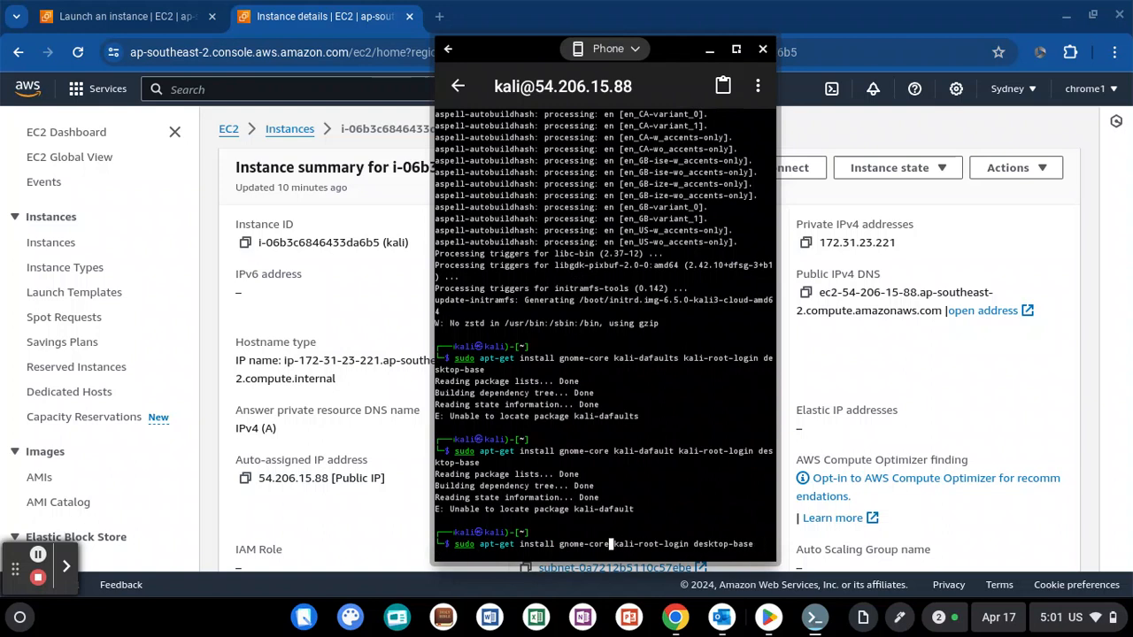
pyautogui.press('Return')
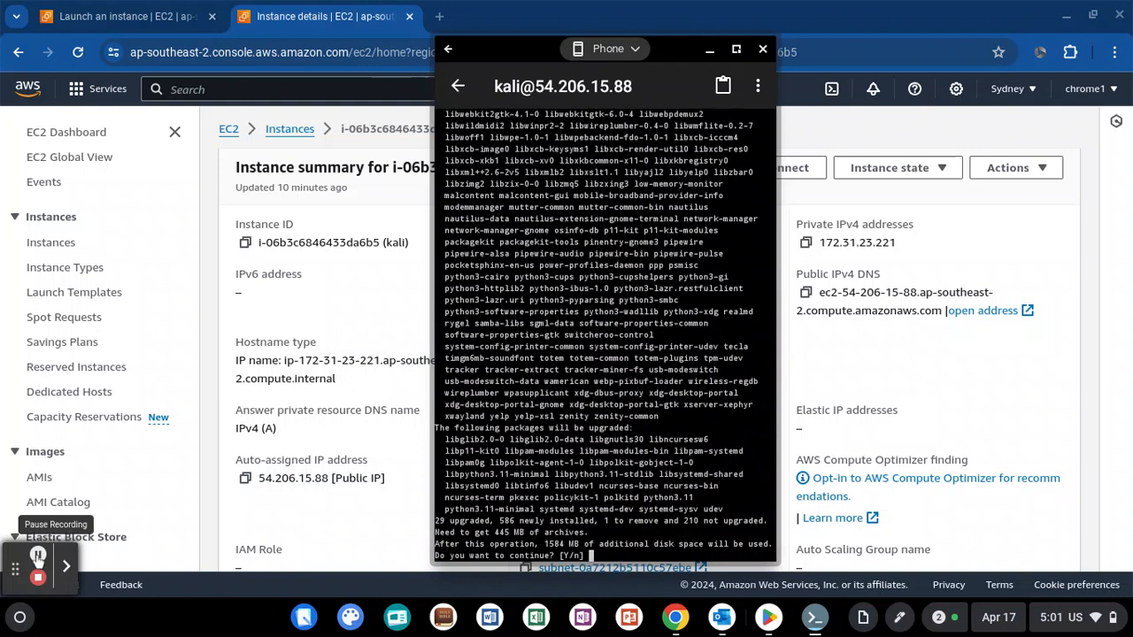
# Confirm the GNOME package install and keep lightdm as the default display manager.
pyautogui.press('Return')
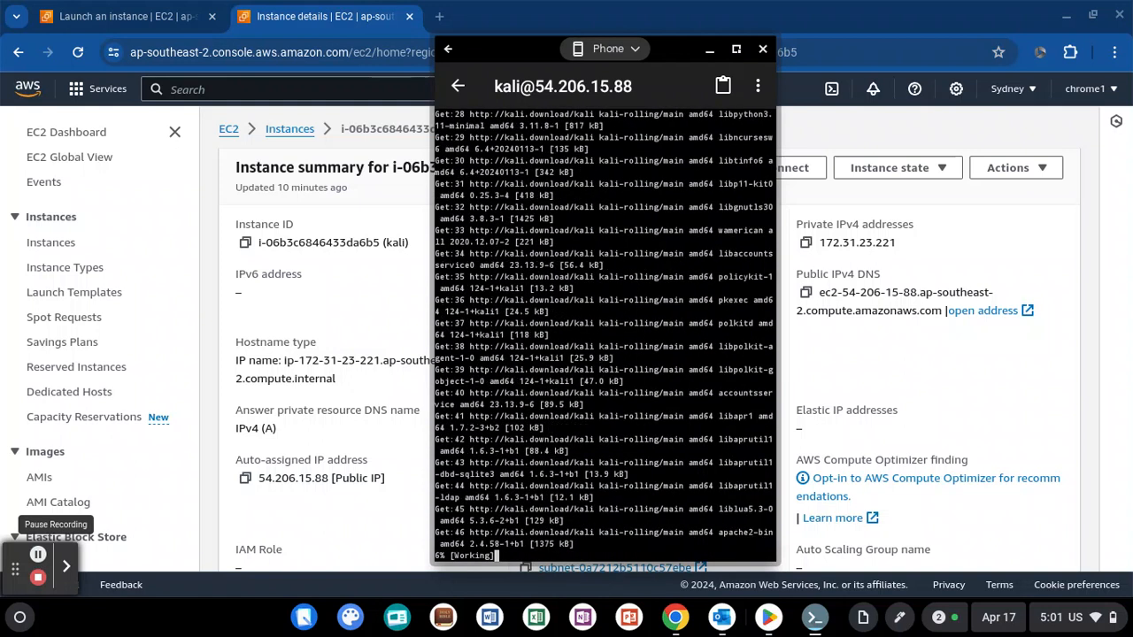
pyautogui.click(38, 556)
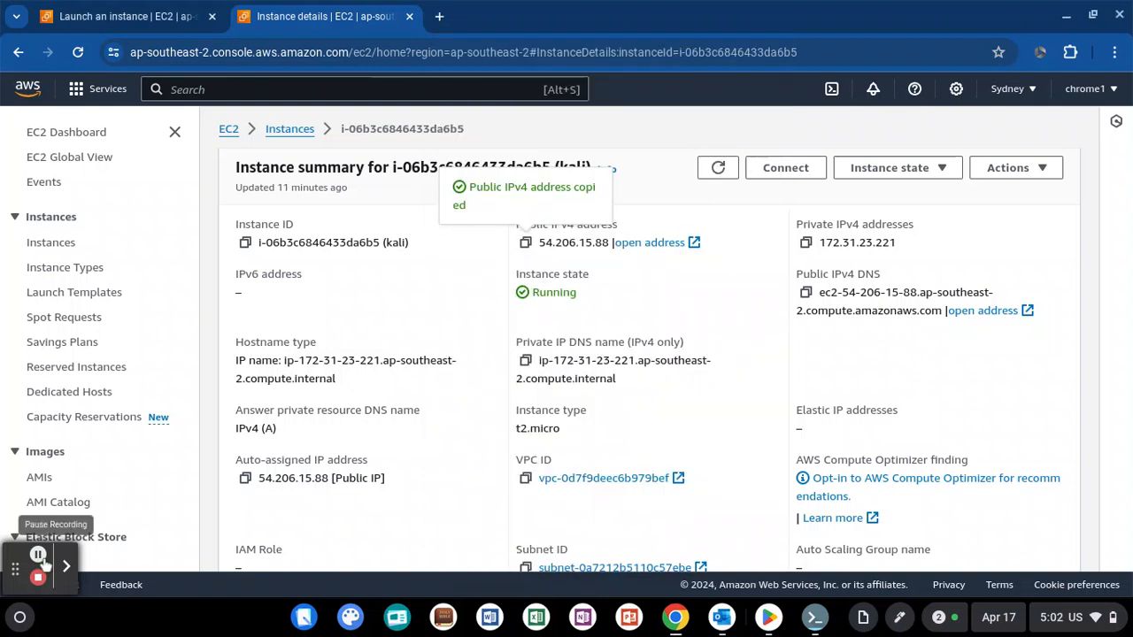
pyautogui.click(815, 617)
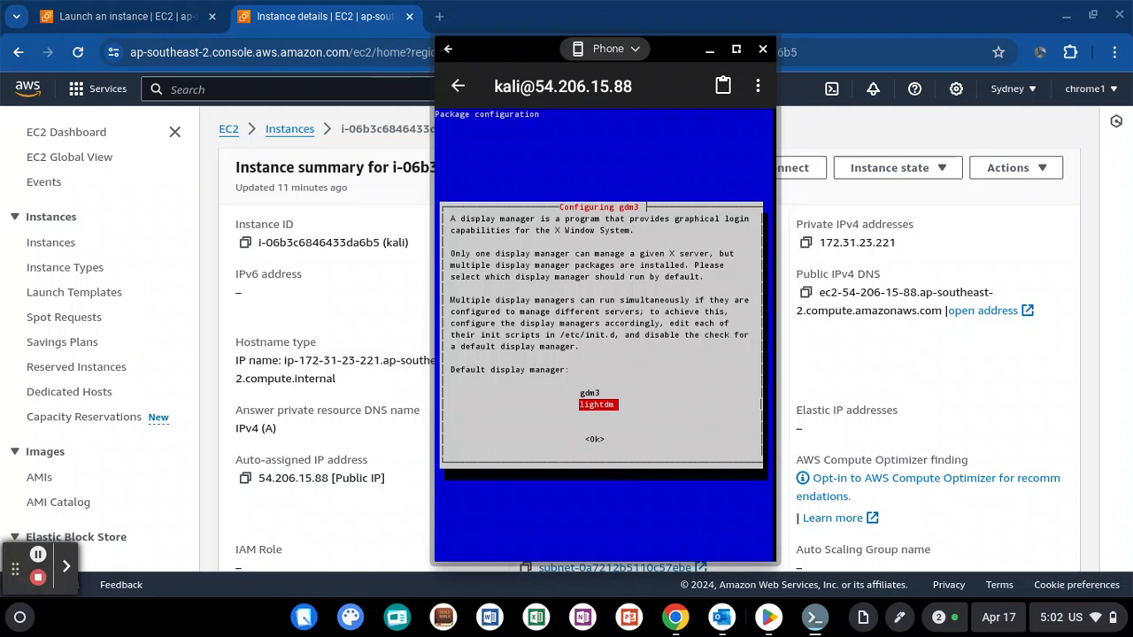
pyautogui.press('Return')
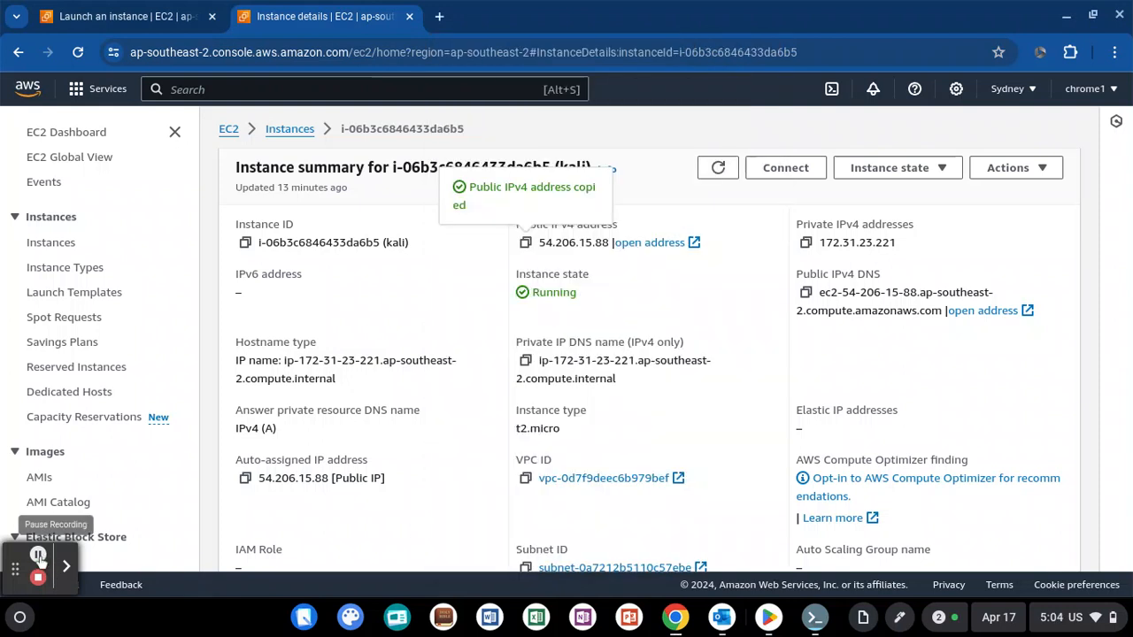
# Wait for the install to finish, then start typing tightvncserver -geometry at the prompt.
pyautogui.click(815, 617)
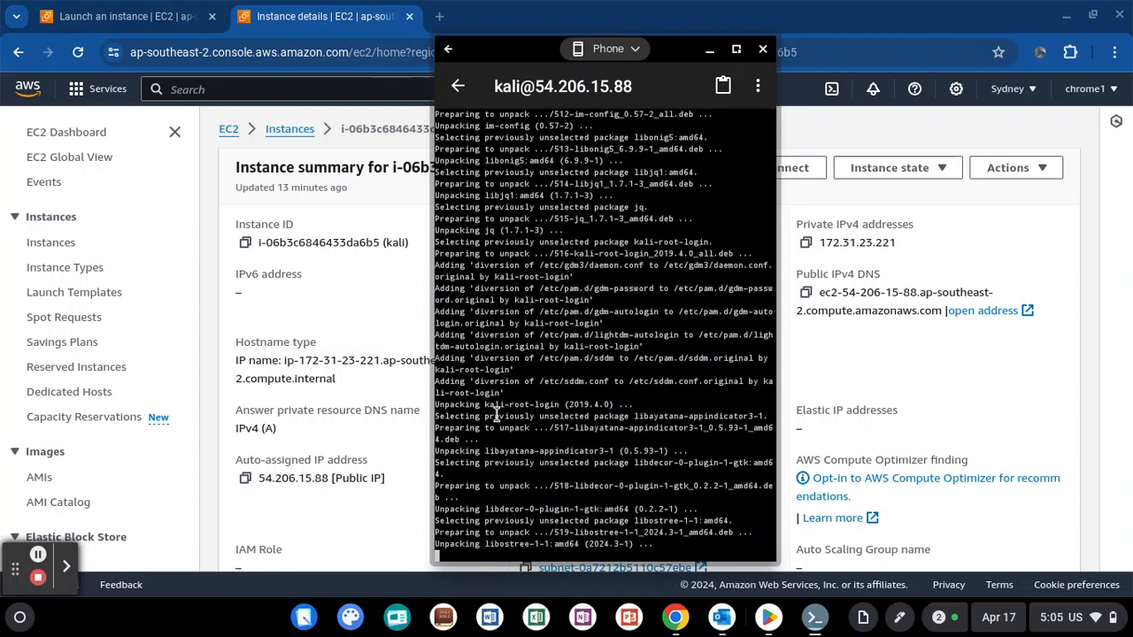
pyautogui.click(38, 556)
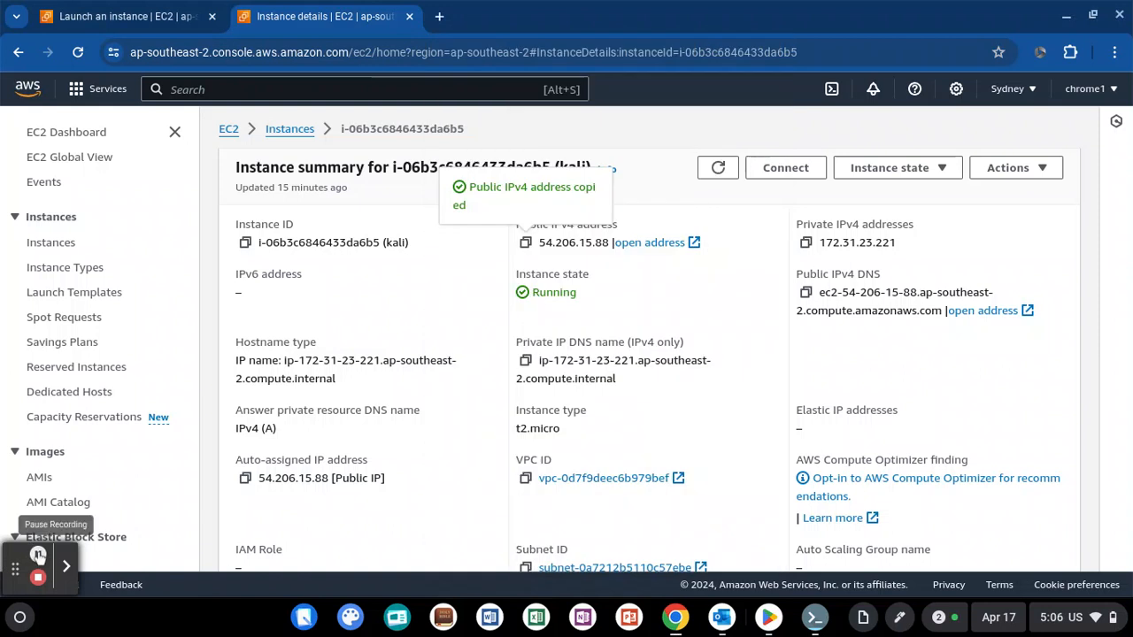
pyautogui.click(816, 623)
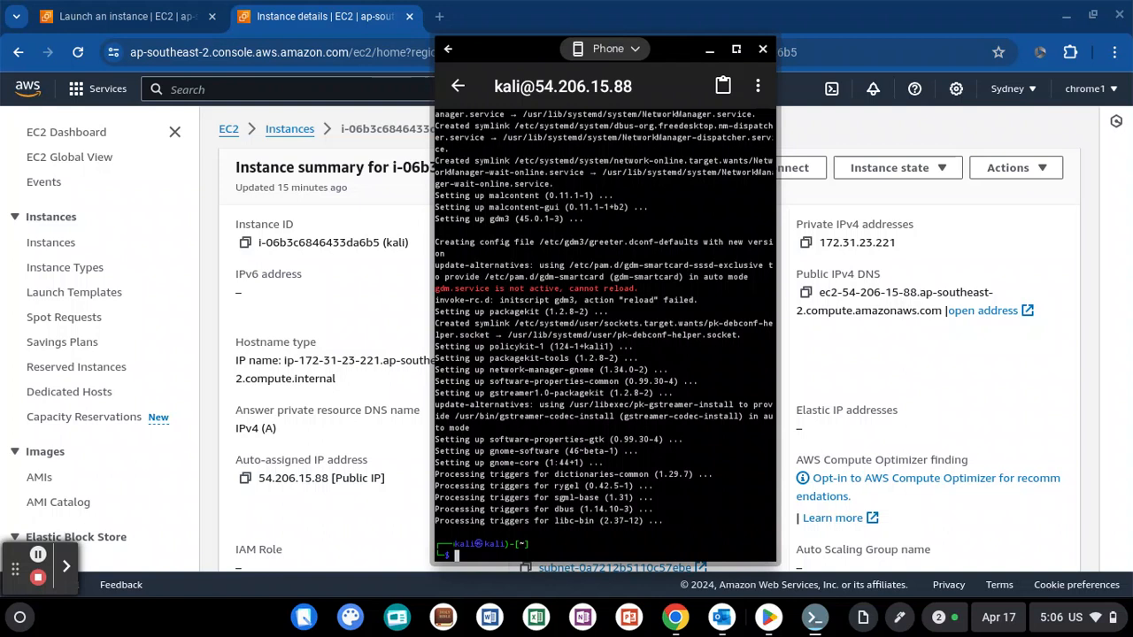
pyautogui.write('tightvncserver -geometry')
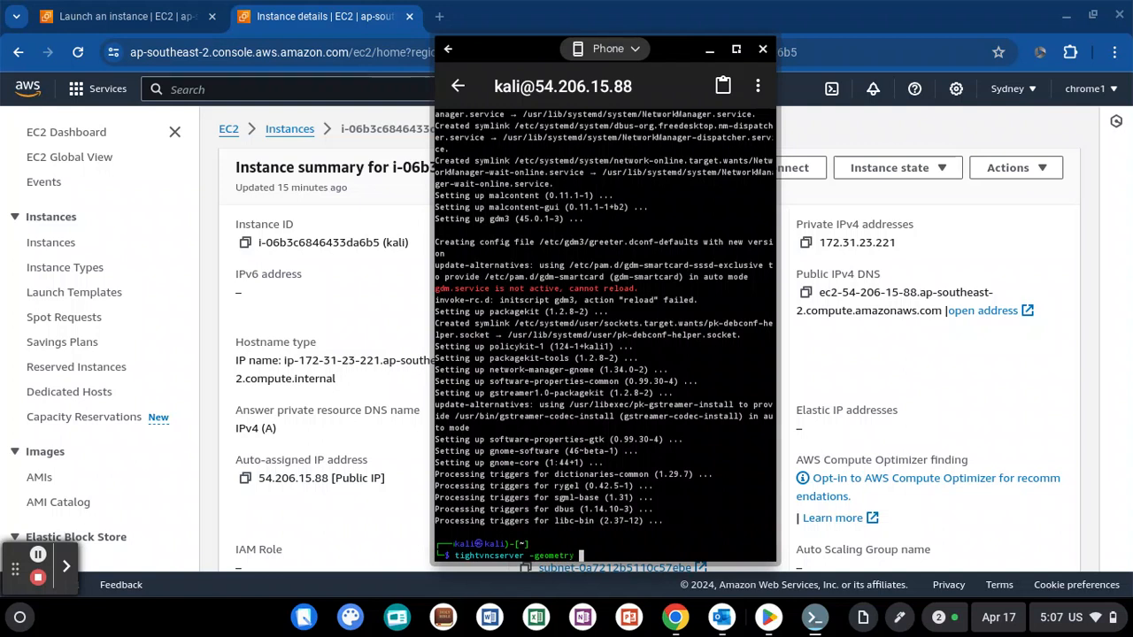
# Launch tightvncserver at 1366x768, set and verify the access password, and decline a view-only password.
pyautogui.write('1366x768')
pyautogui.press('Return')
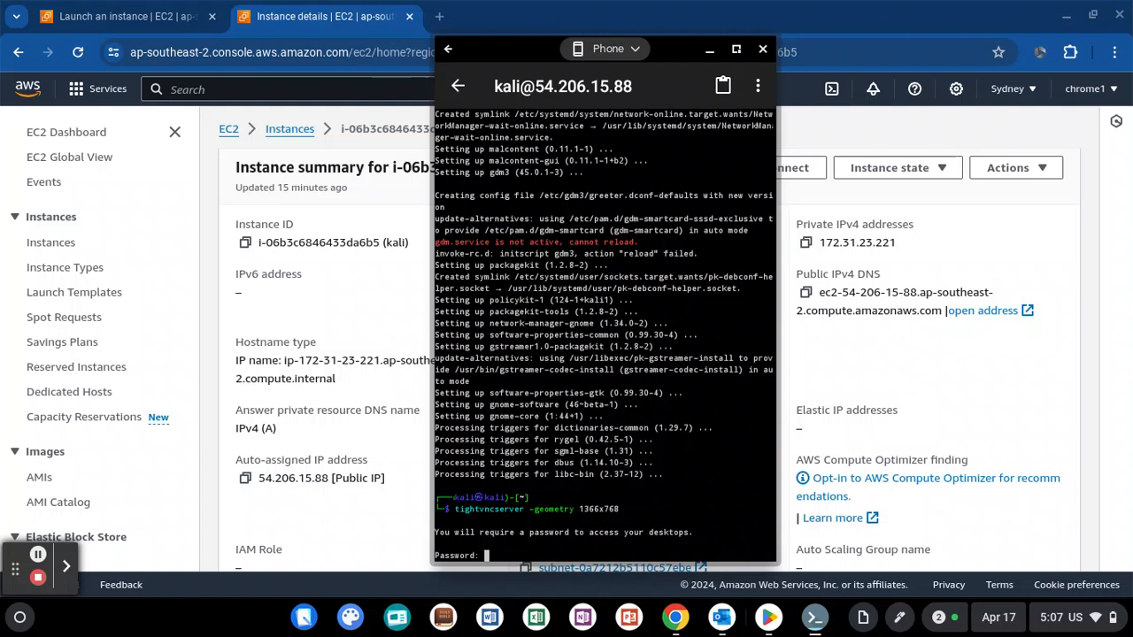
pyautogui.press('Return')
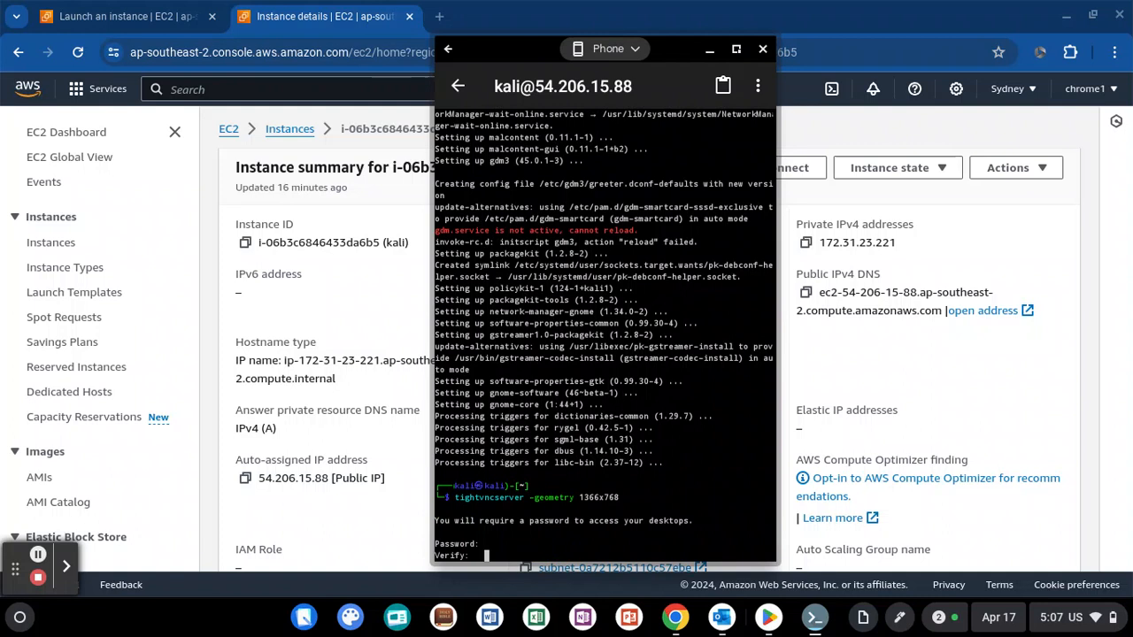
pyautogui.press('Return')
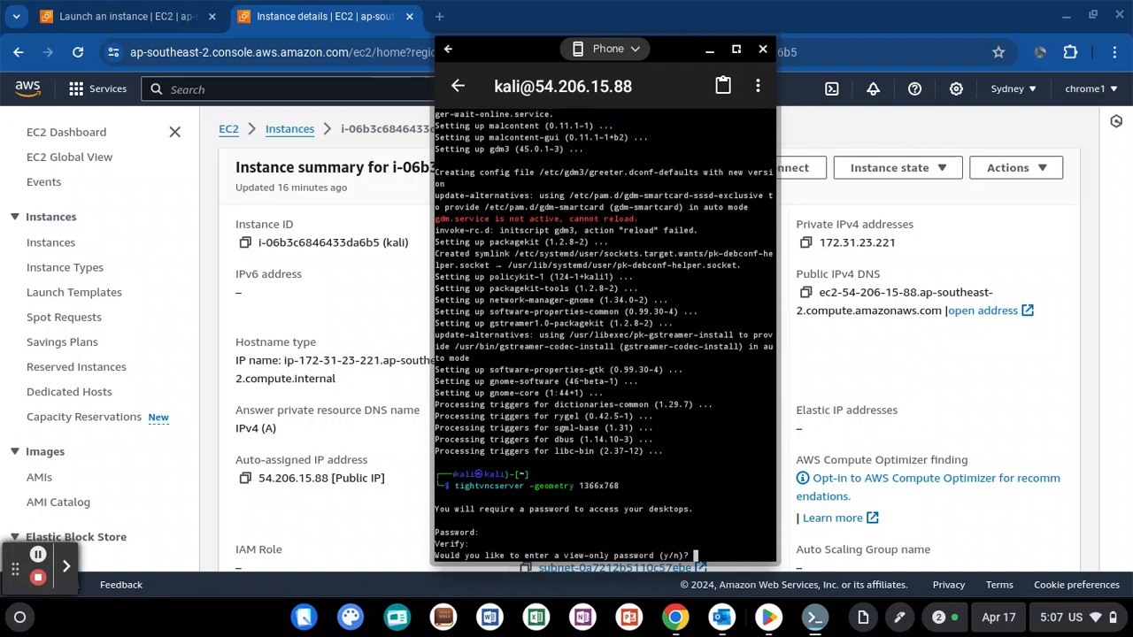
pyautogui.write('n')
pyautogui.press('Return')
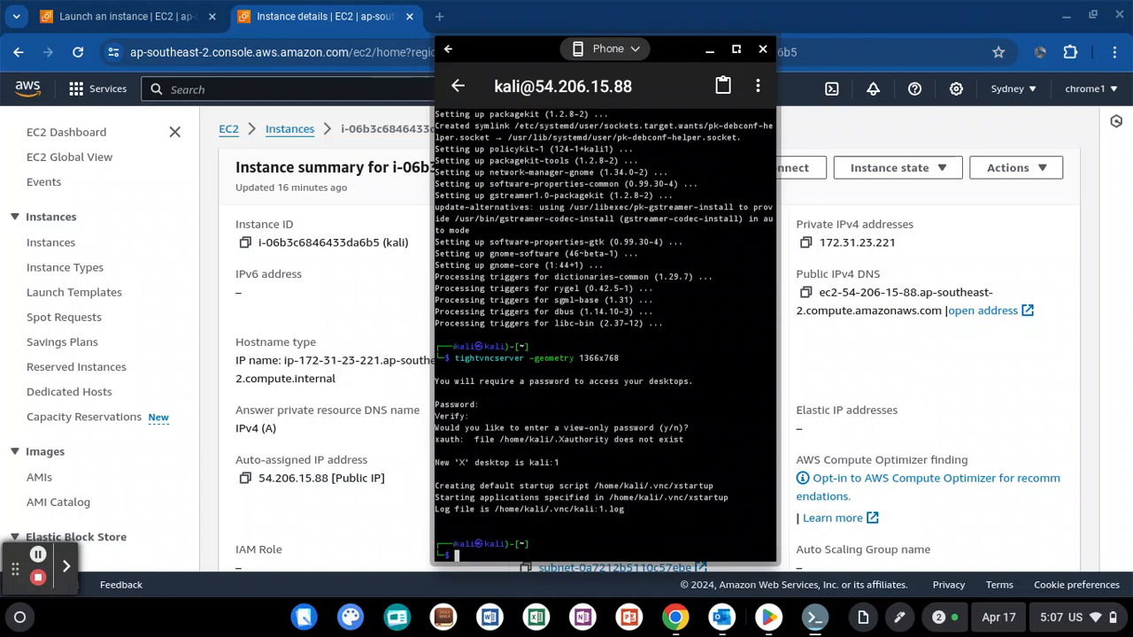
pyautogui.click(19, 617)
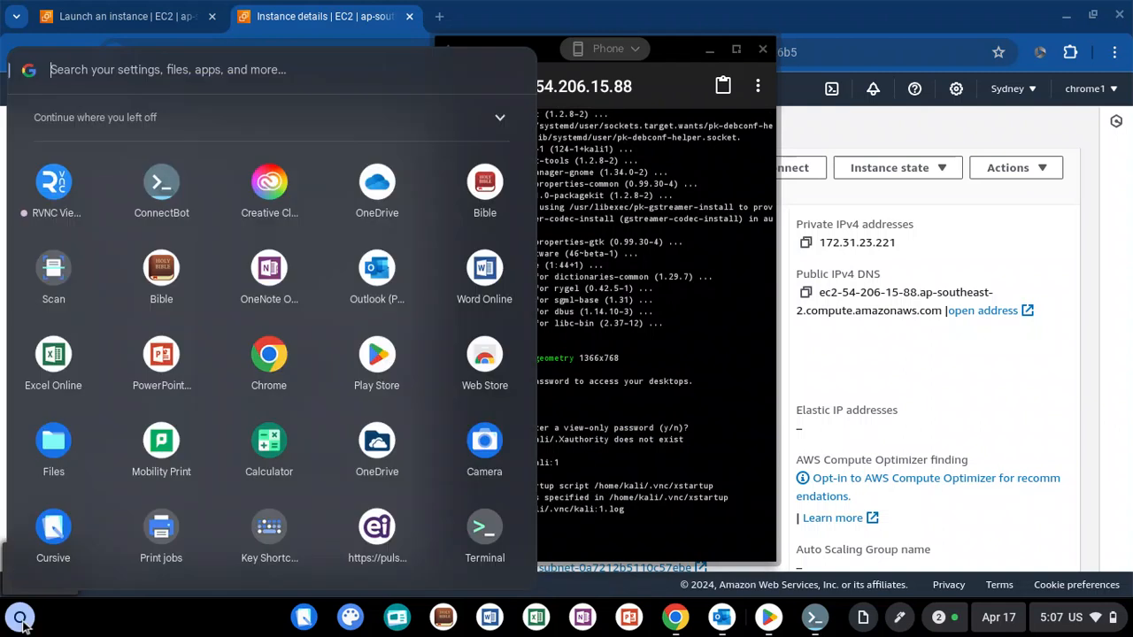
# Launch RealVNC Viewer and finish its welcome tour.
pyautogui.click(55, 183)
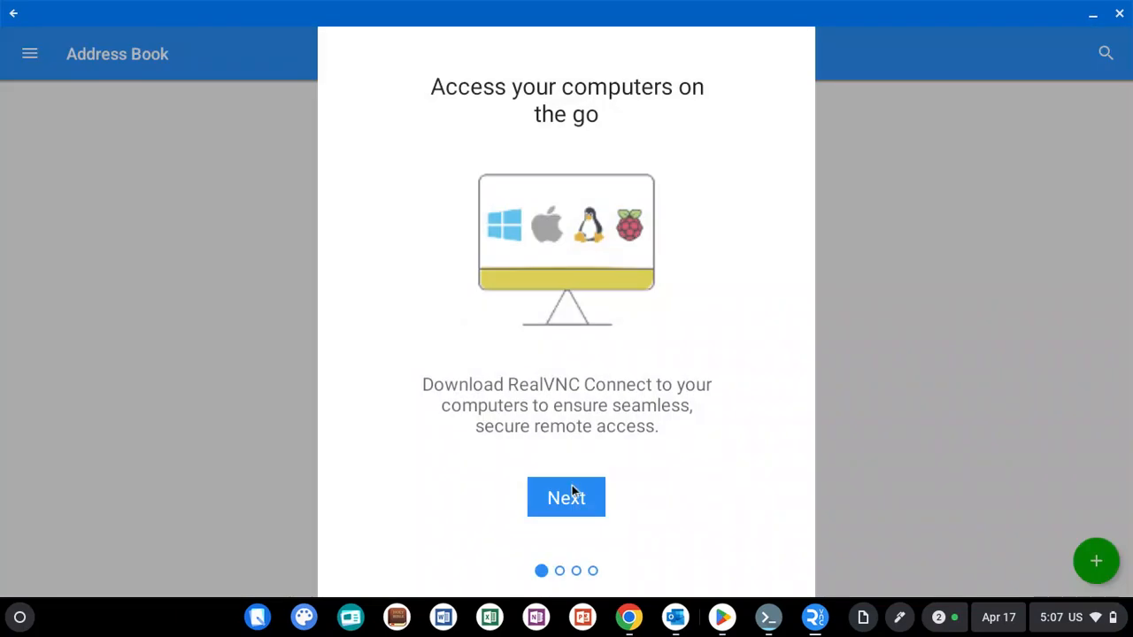
pyautogui.click(573, 494)
pyautogui.click(579, 499)
pyautogui.click(579, 499)
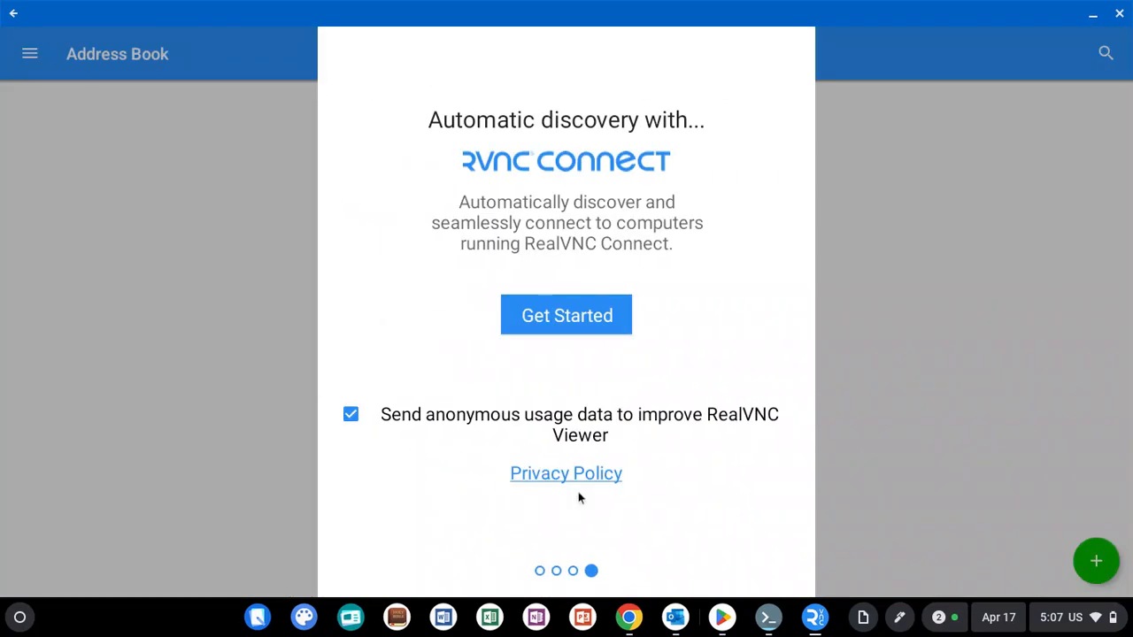
pyautogui.click(580, 317)
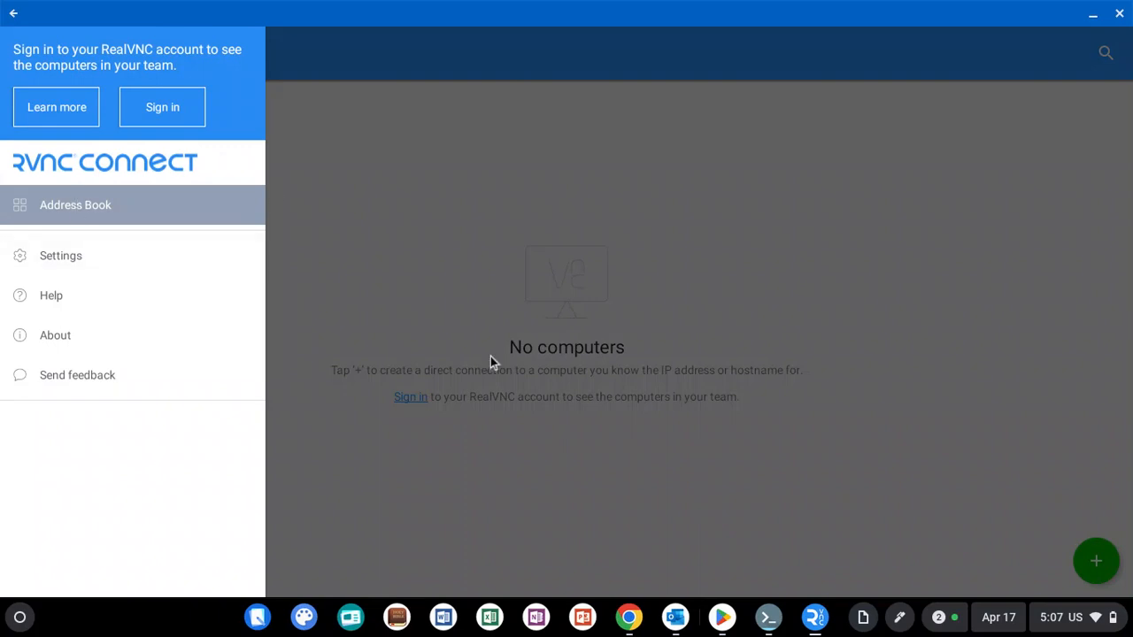
# Save a connection to 54.206.15.88, start connecting, then cancel the attempt.
pyautogui.click(1067, 493)
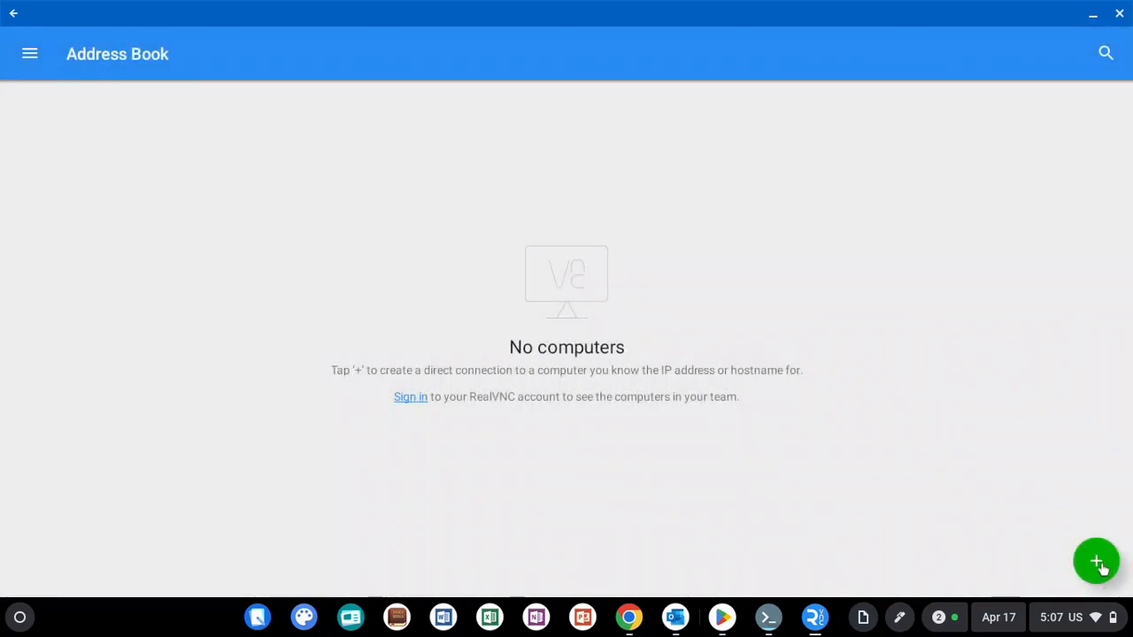
pyautogui.click(1096, 563)
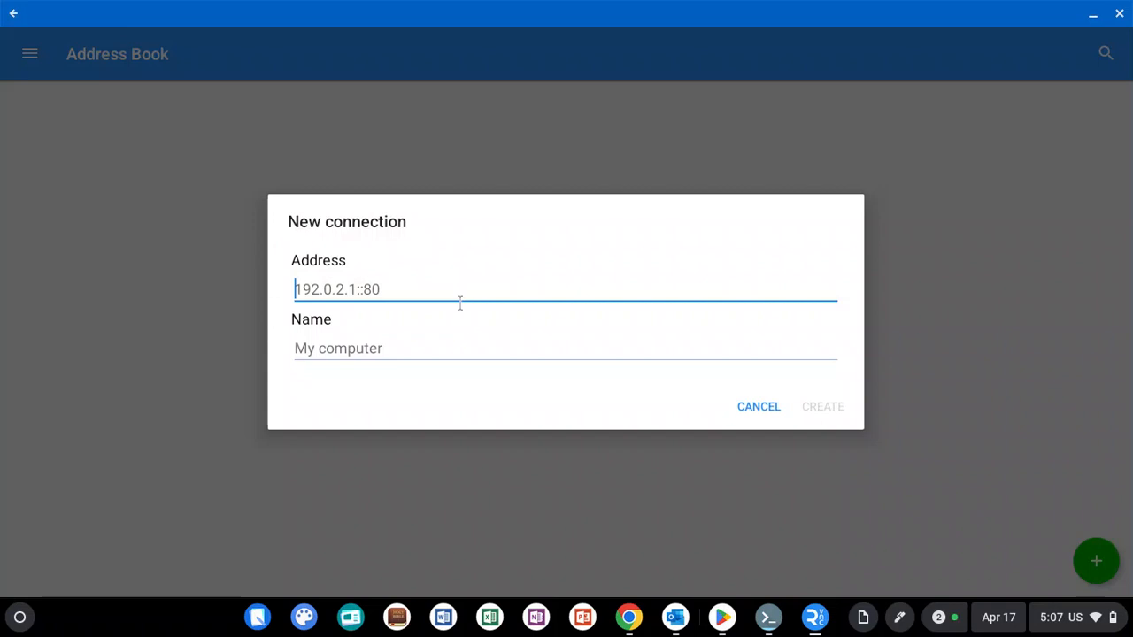
pyautogui.write('54.206.15.88')
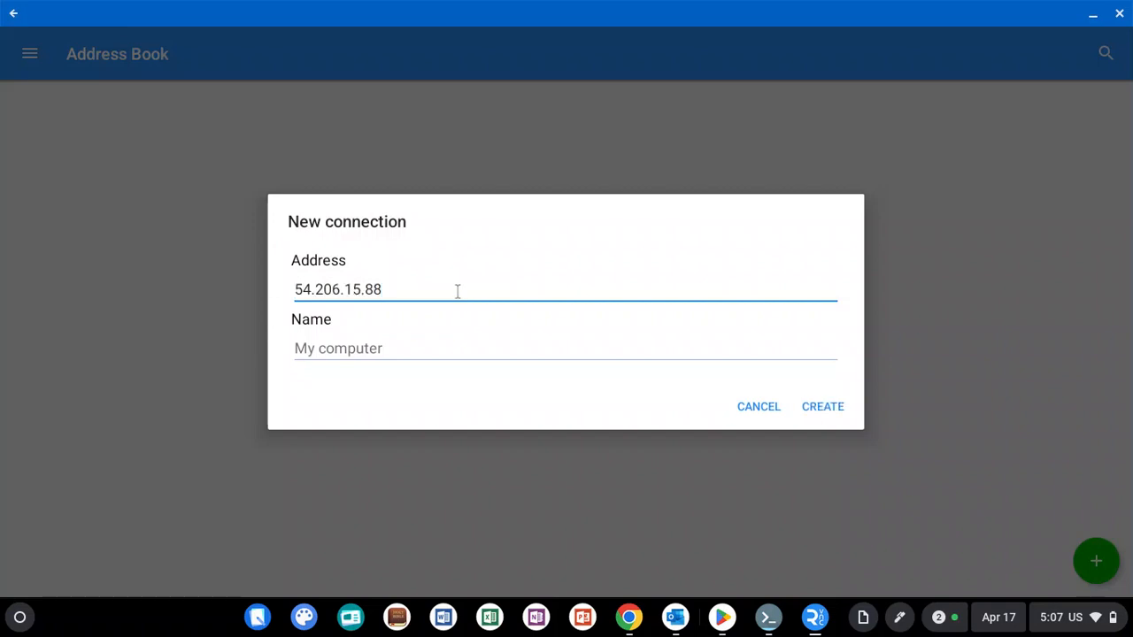
pyautogui.click(630, 617)
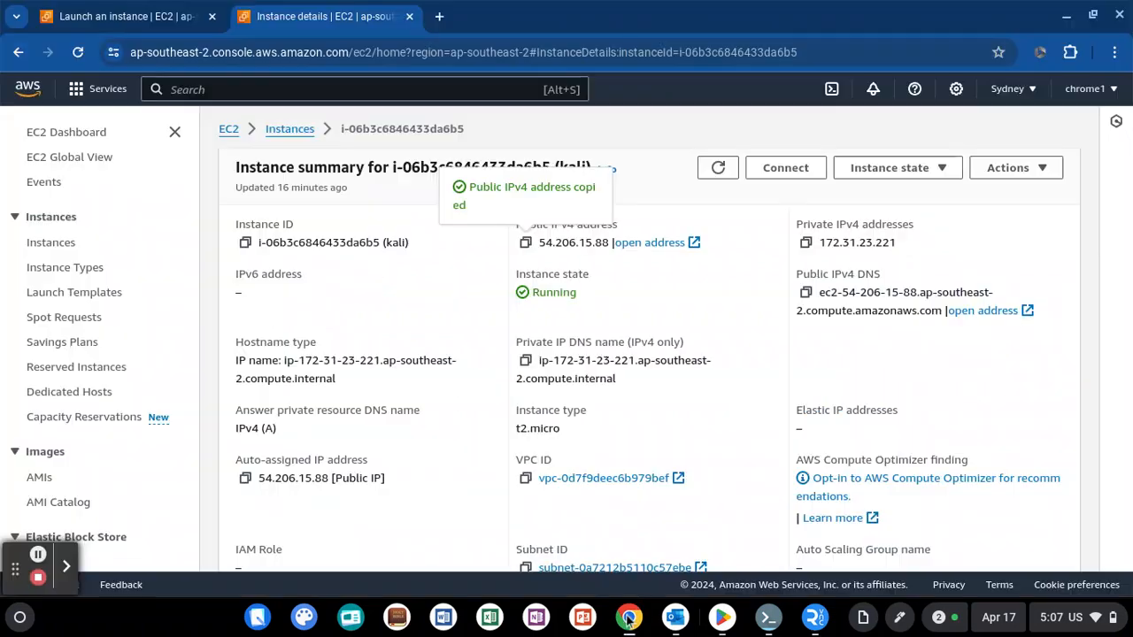
pyautogui.click(814, 620)
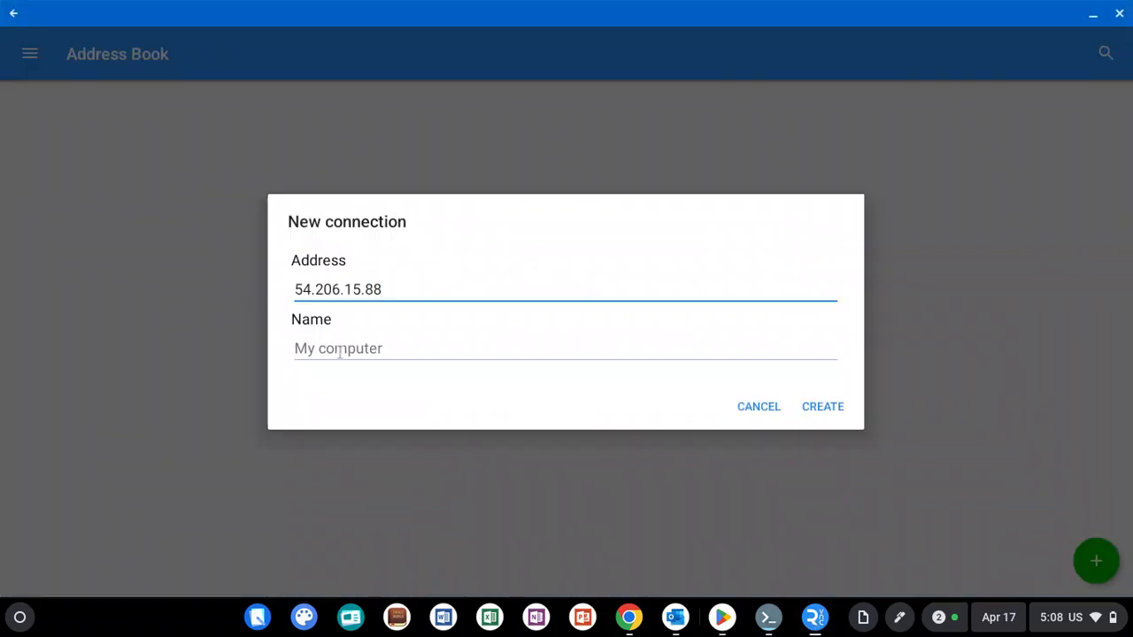
pyautogui.click(826, 408)
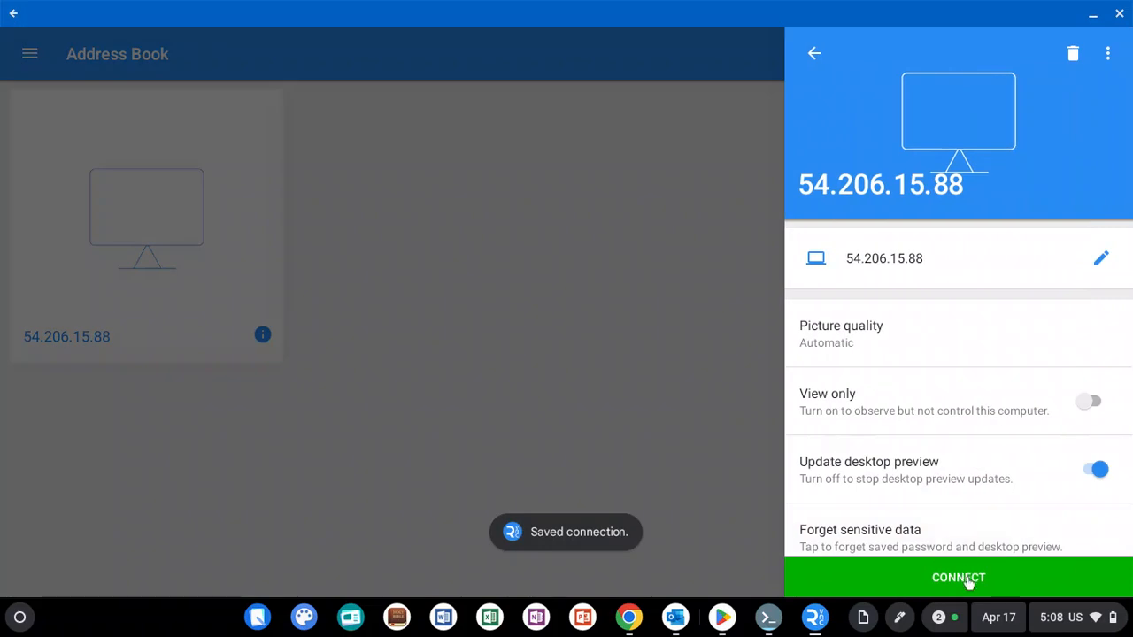
pyautogui.click(961, 579)
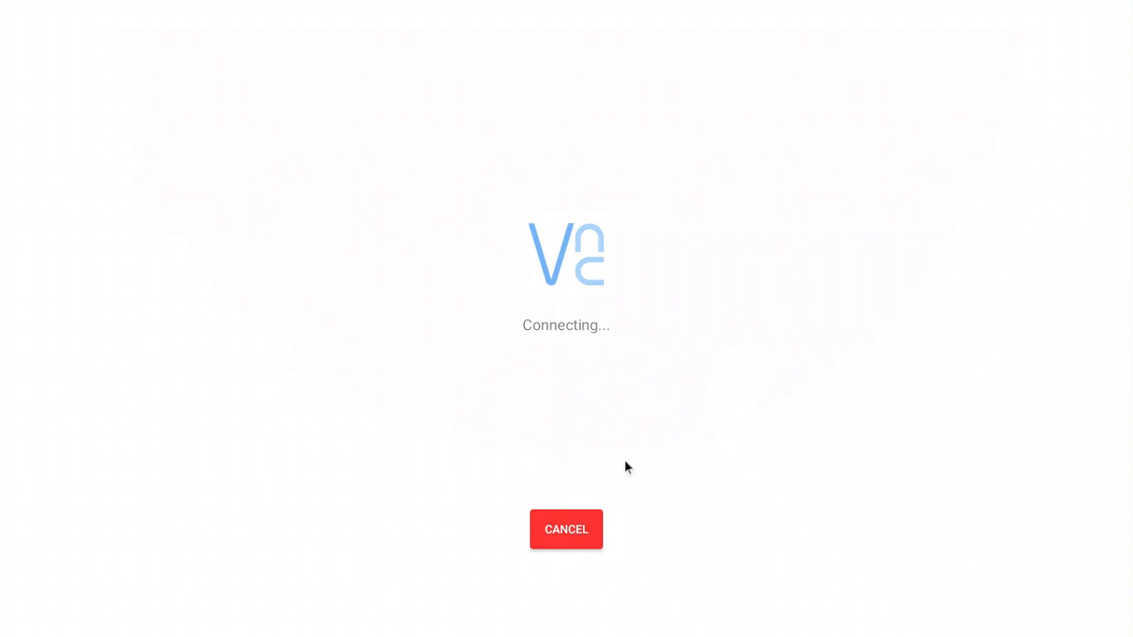
pyautogui.click(566, 529)
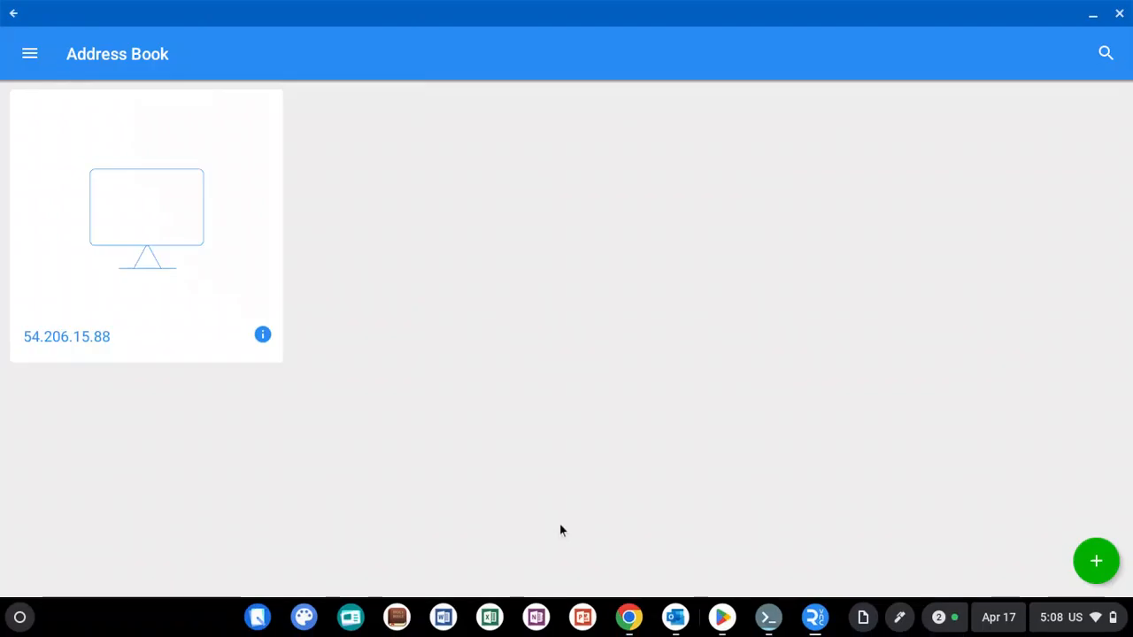
# Delete the saved 54.206.15.88 connection from the RealVNC address book.
pyautogui.click(262, 336)
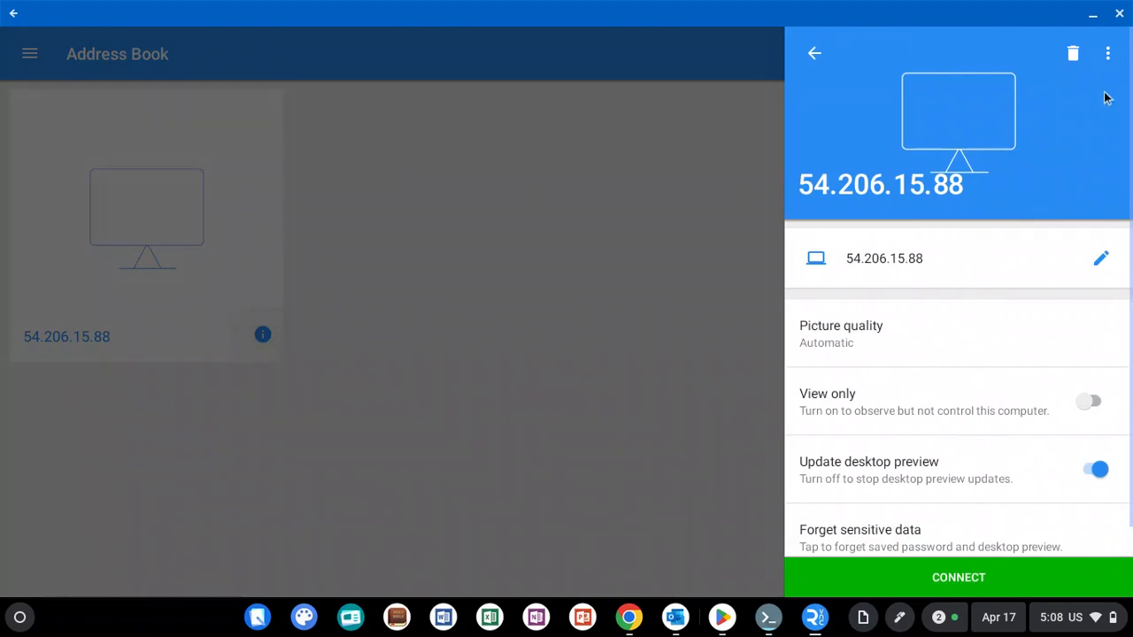
pyautogui.click(1073, 51)
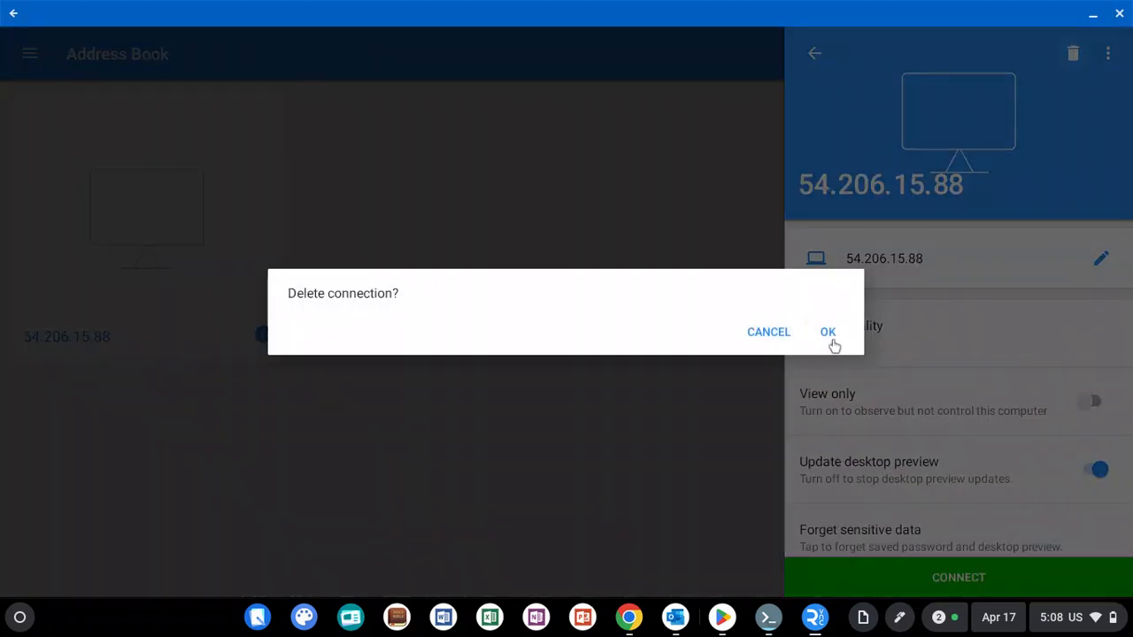
pyautogui.click(828, 341)
# Create a new saved connection with address localhost:5901.
pyautogui.click(1096, 567)
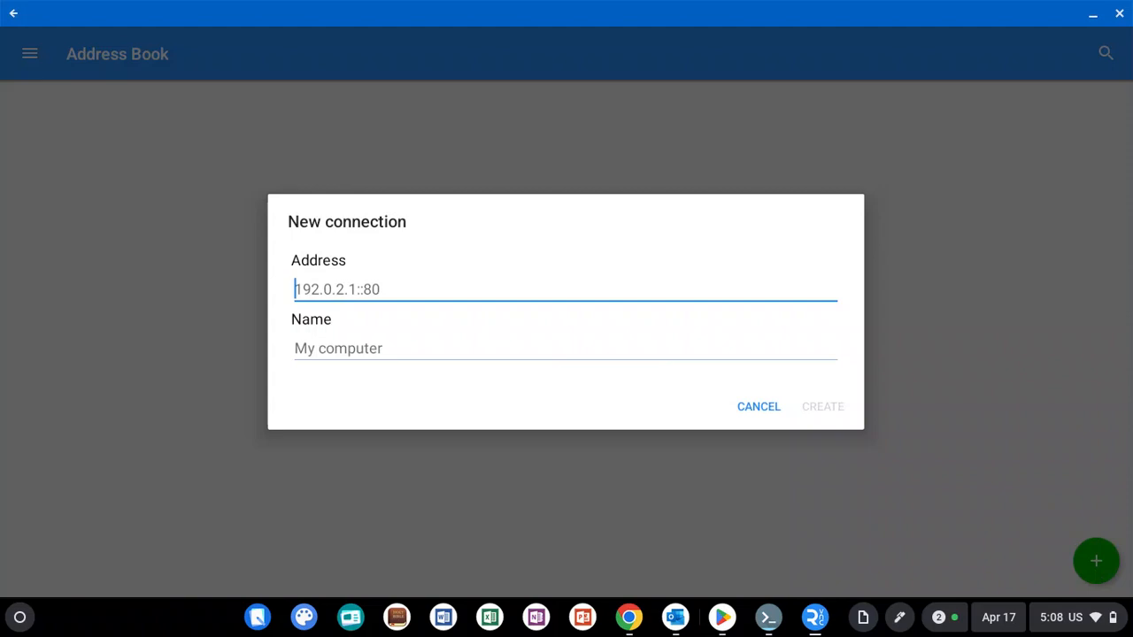
pyautogui.write('l')
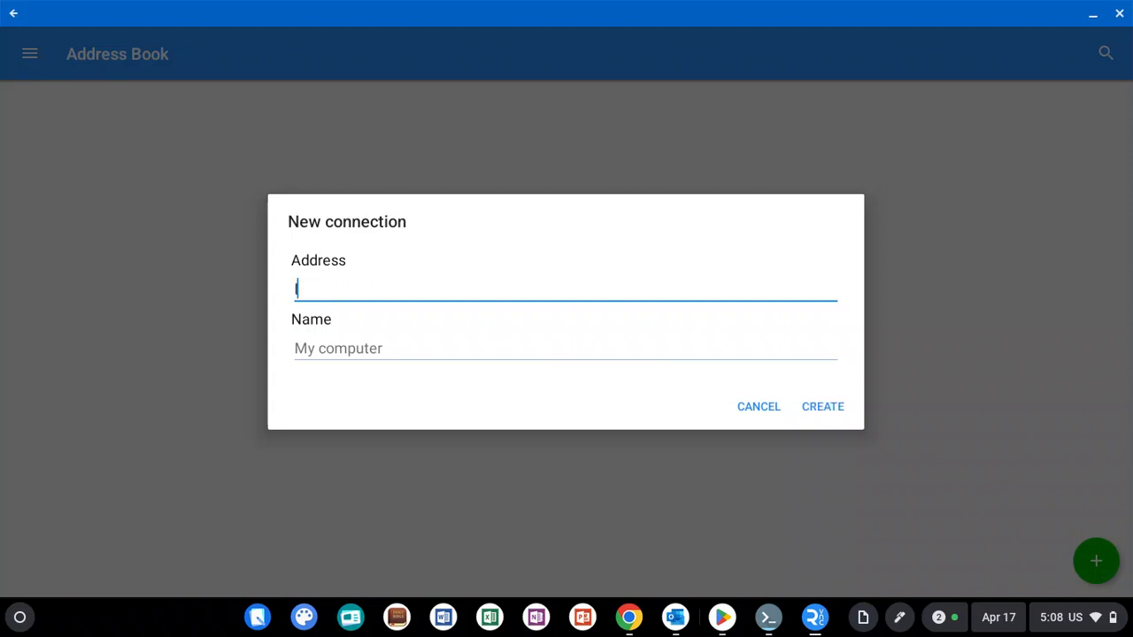
pyautogui.write('ocalhost')
pyautogui.write(':59')
pyautogui.press('BackSpace')
pyautogui.write('5901')
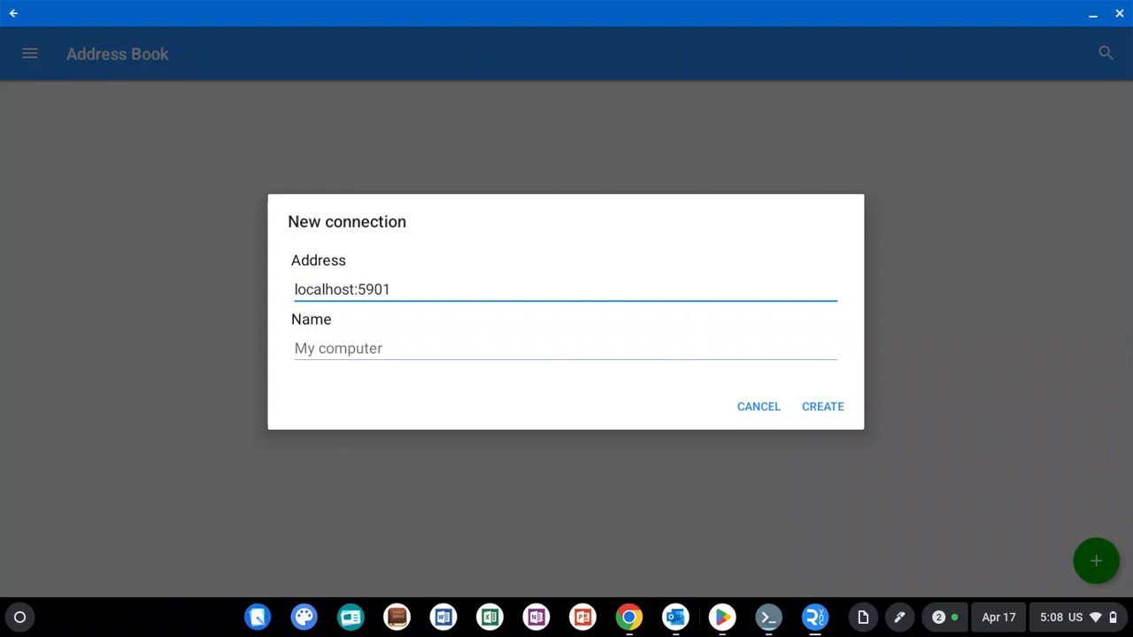
pyautogui.click(816, 409)
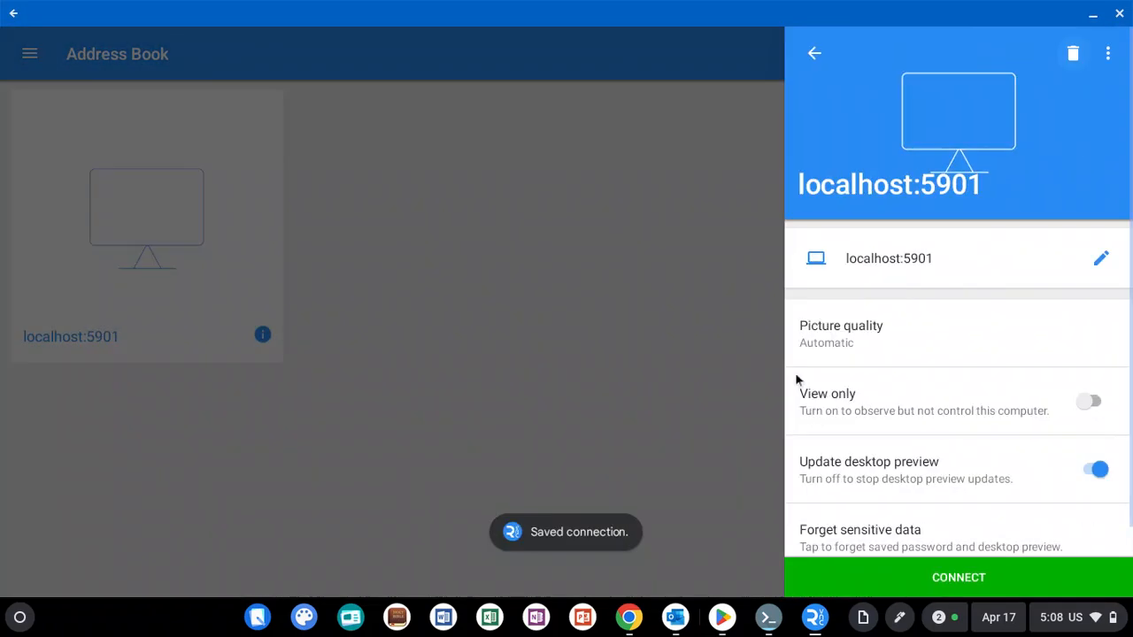
# Connect to localhost:5901, accept the unencrypted-connection warning and enter the VNC password.
pyautogui.click(944, 587)
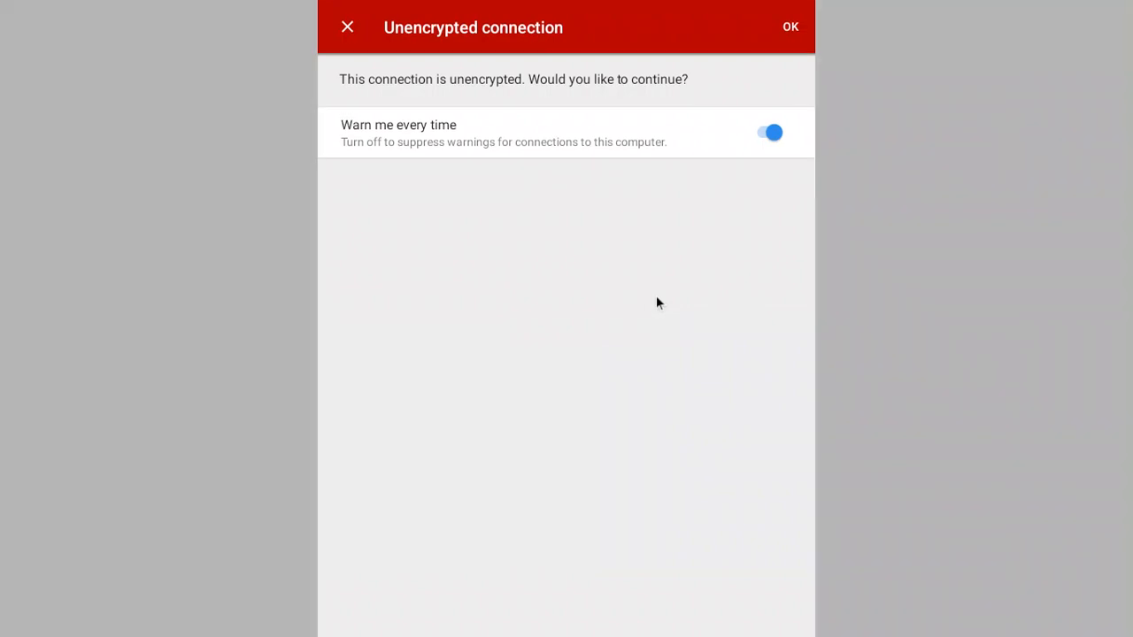
pyautogui.click(799, 32)
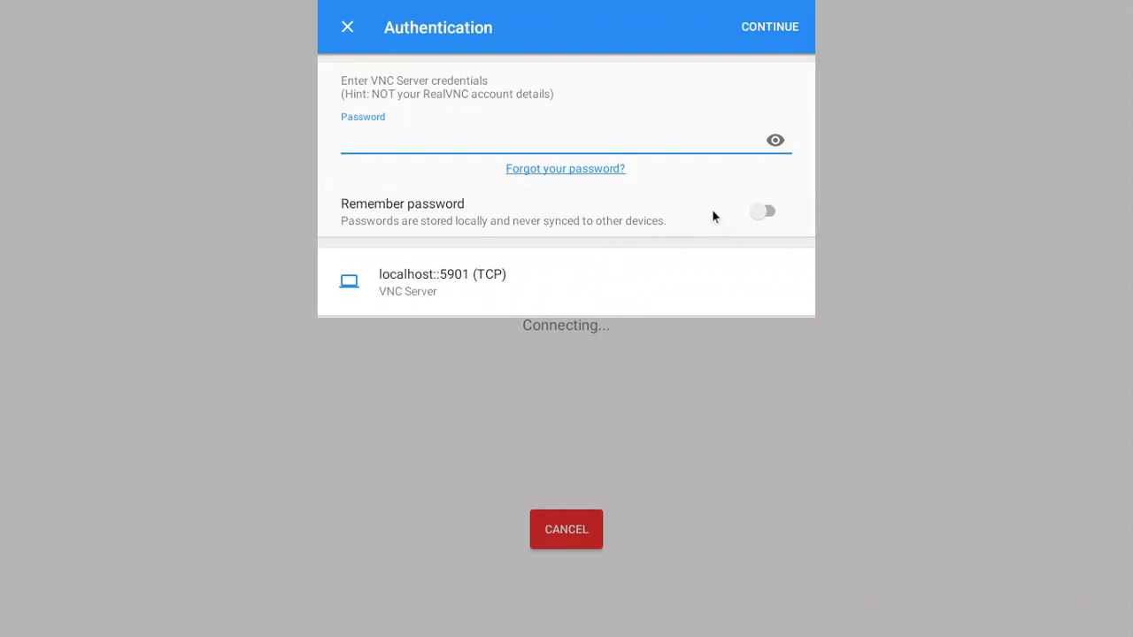
pyautogui.write('•••••••')
pyautogui.press('Return')
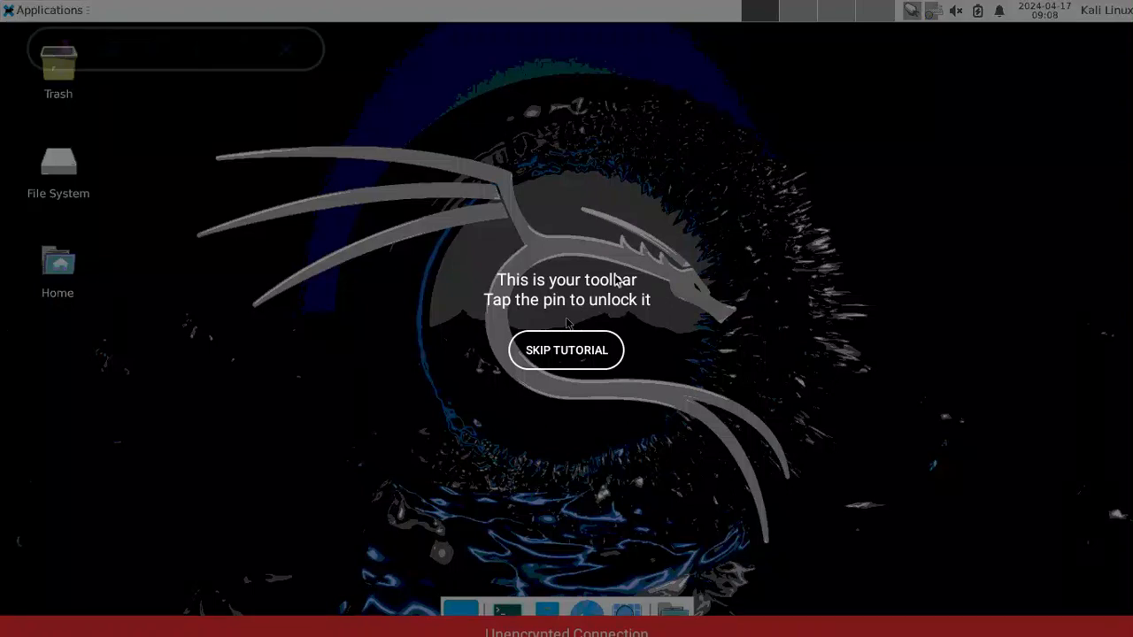
# Look over the gesture help, then dock the viewer toolbar top-right and dismiss its tutorial.
pyautogui.click(510, 358)
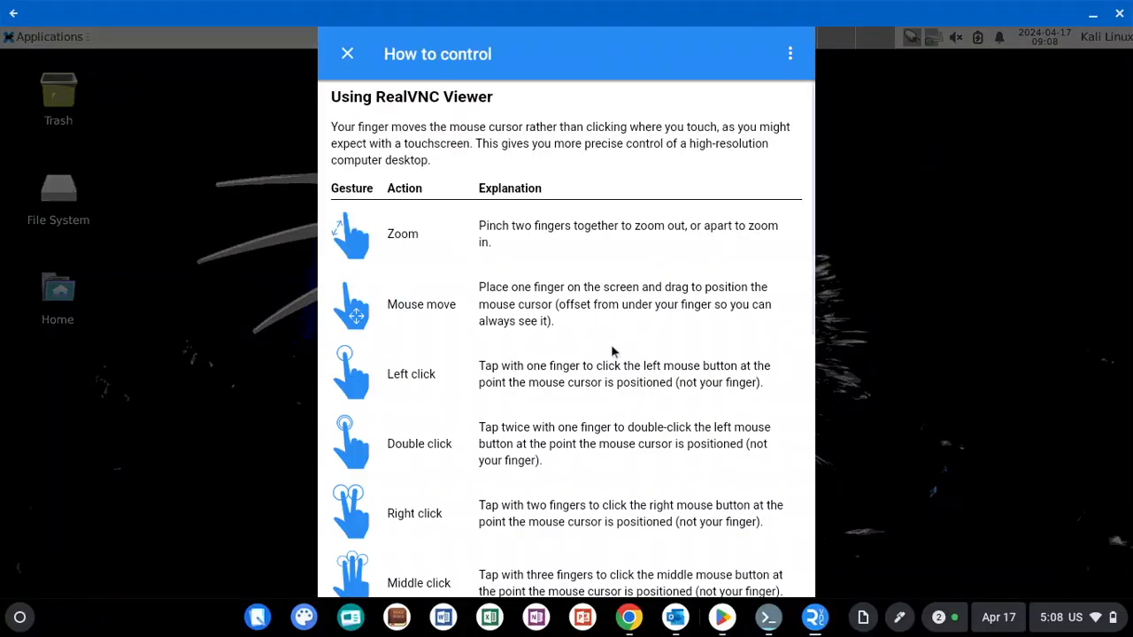
pyautogui.scroll(-1, 531, 223)
pyautogui.scroll(-2, 545, 217)
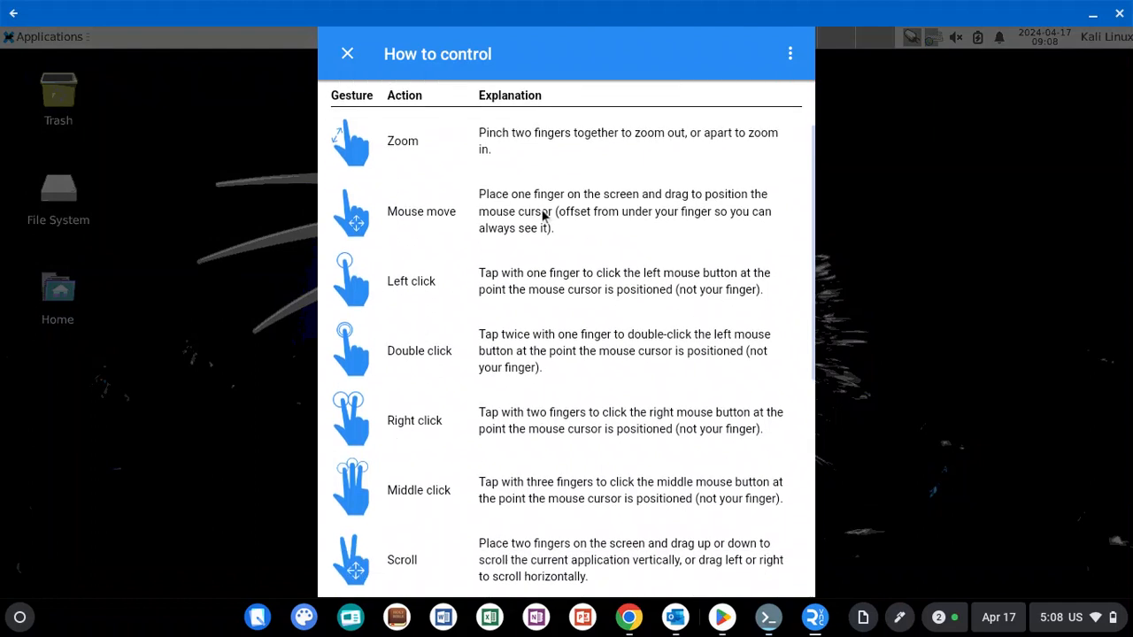
pyautogui.scroll(3, 543, 213)
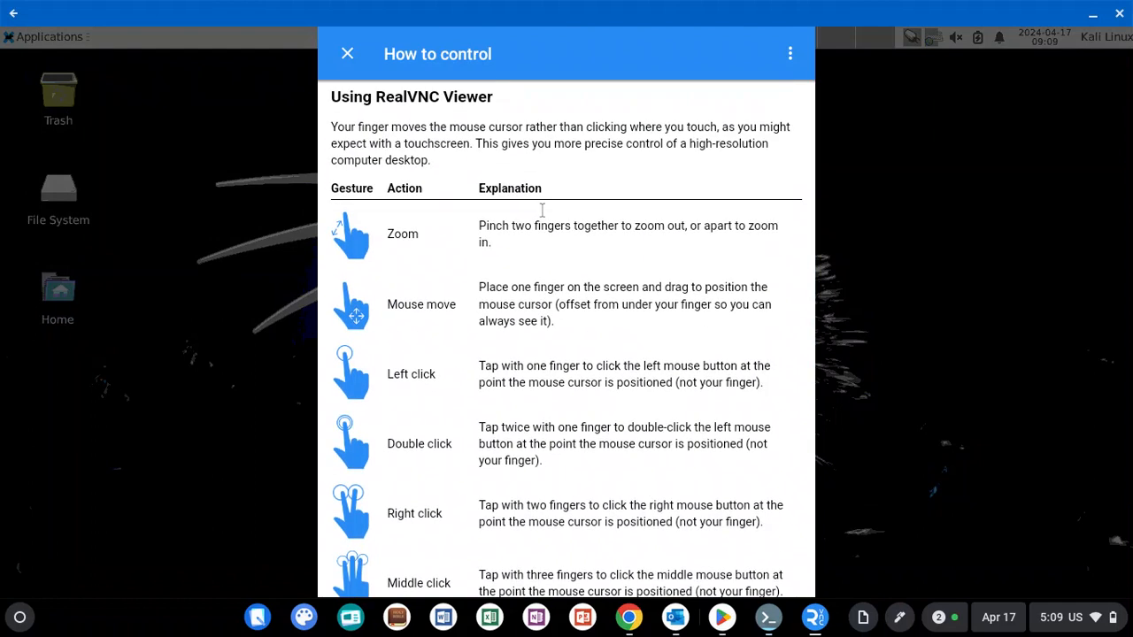
pyautogui.click(347, 53)
pyautogui.click(65, 64)
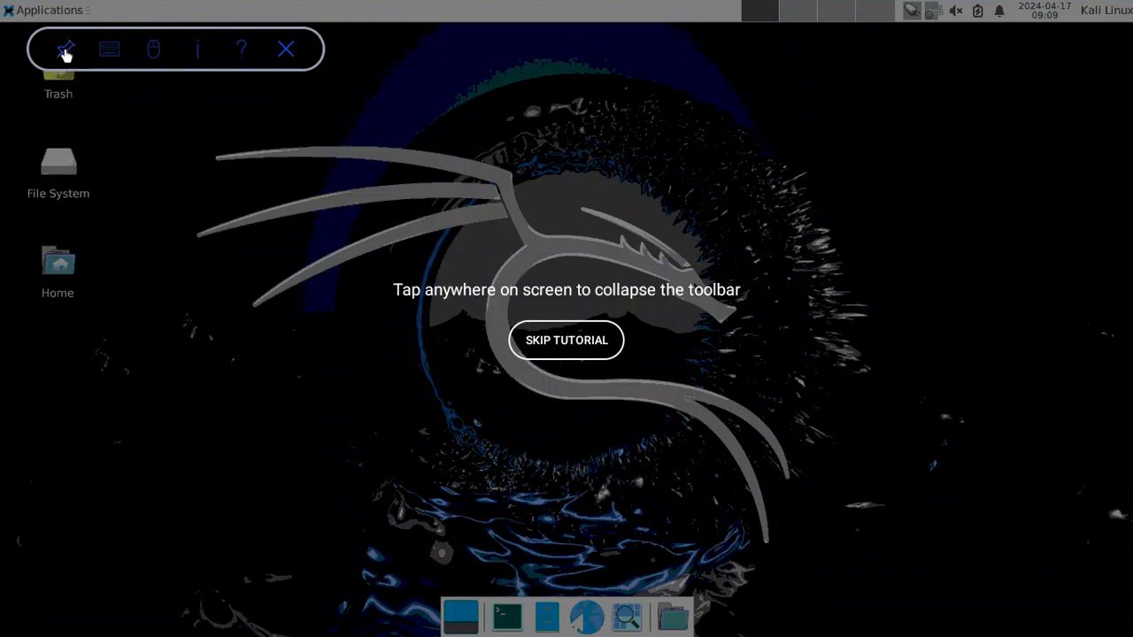
pyautogui.moveTo(43, 45); pyautogui.dragTo(817, 48)
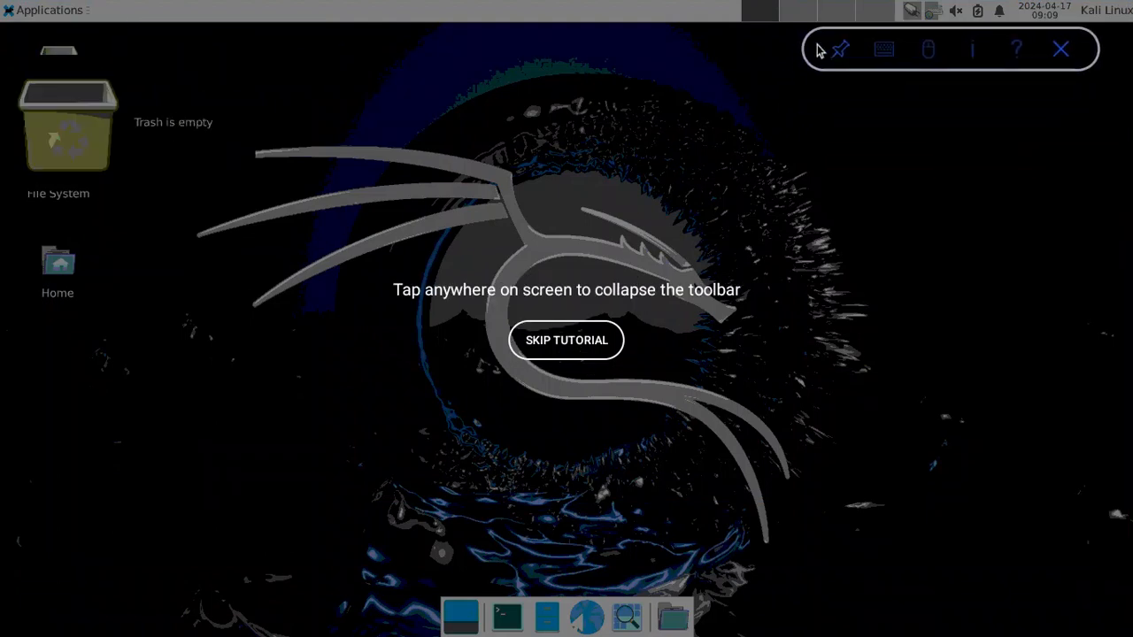
pyautogui.click(846, 49)
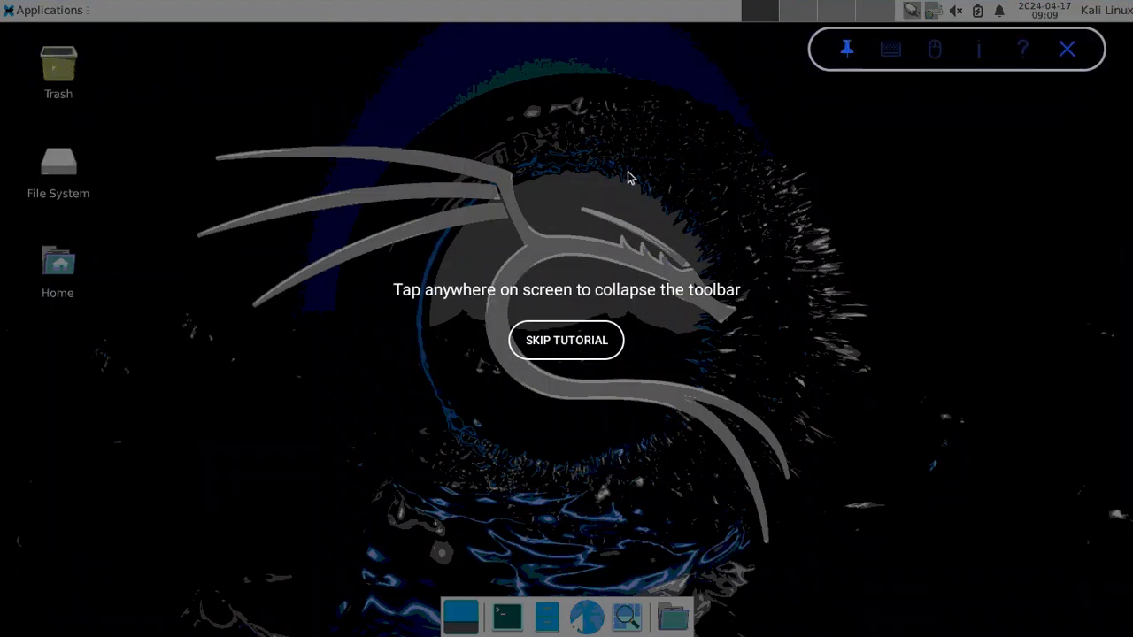
pyautogui.click(543, 355)
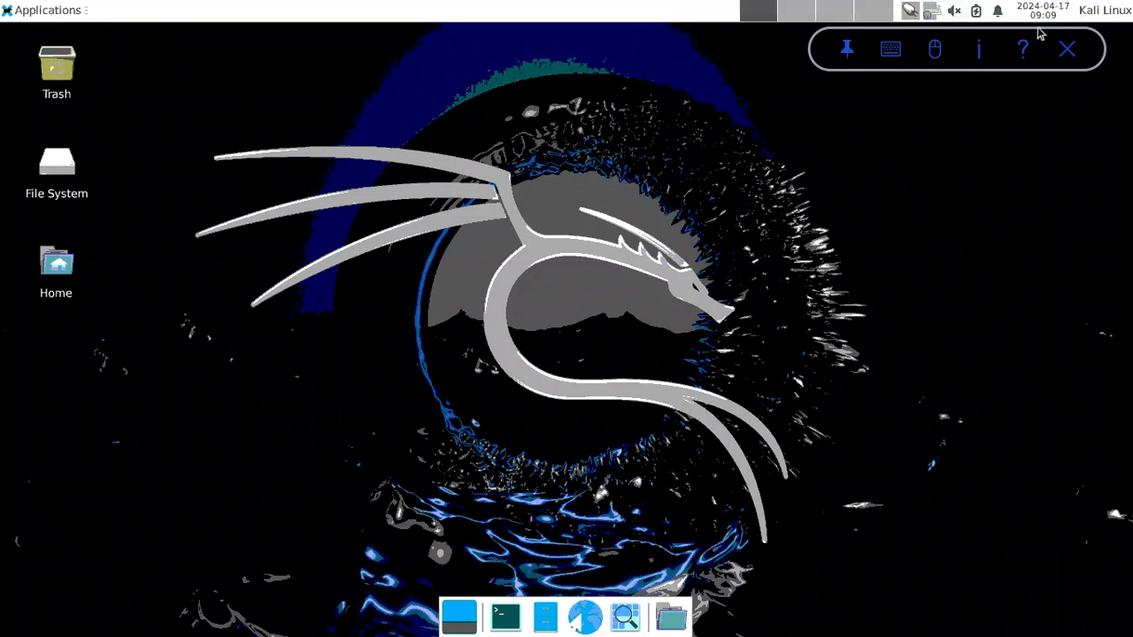
# End the Kali remote desktop session and close the VNC address book window.
pyautogui.moveTo(1043, 6)
pyautogui.click(1120, 12)
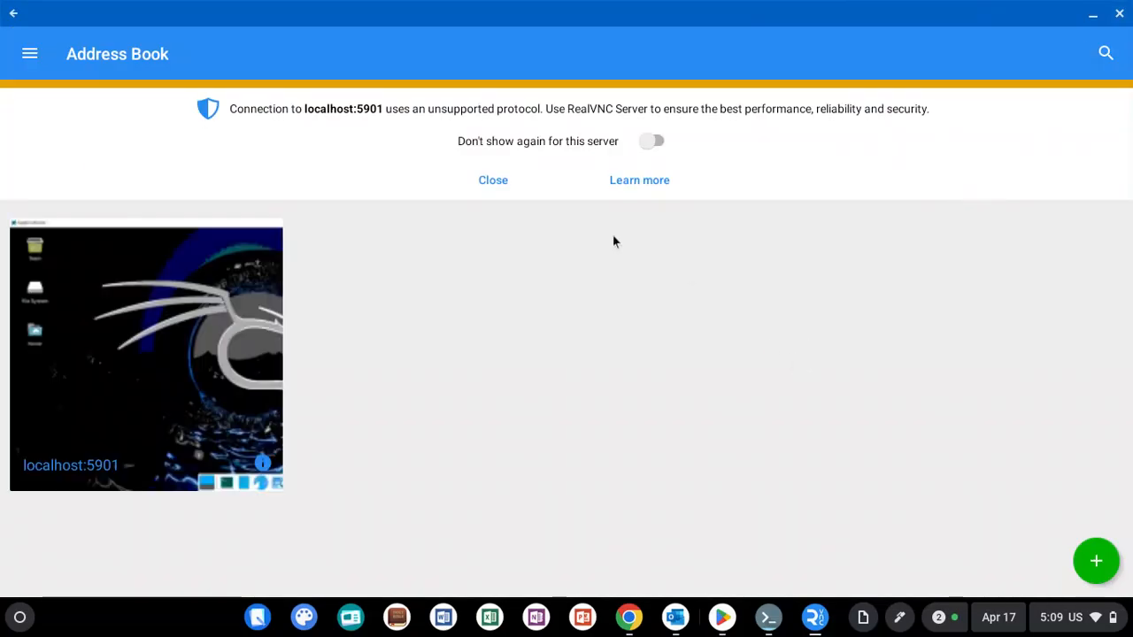
pyautogui.click(1120, 13)
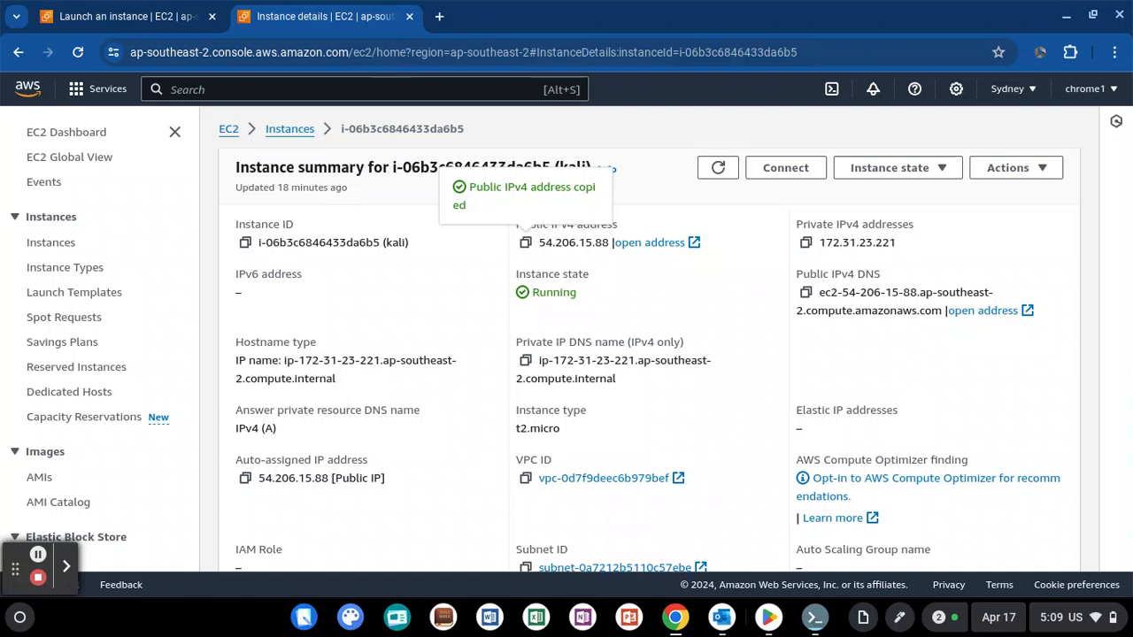
# Stop the kali instance, then refresh the Instances list to confirm it shows Stopped.
pyautogui.click(944, 168)
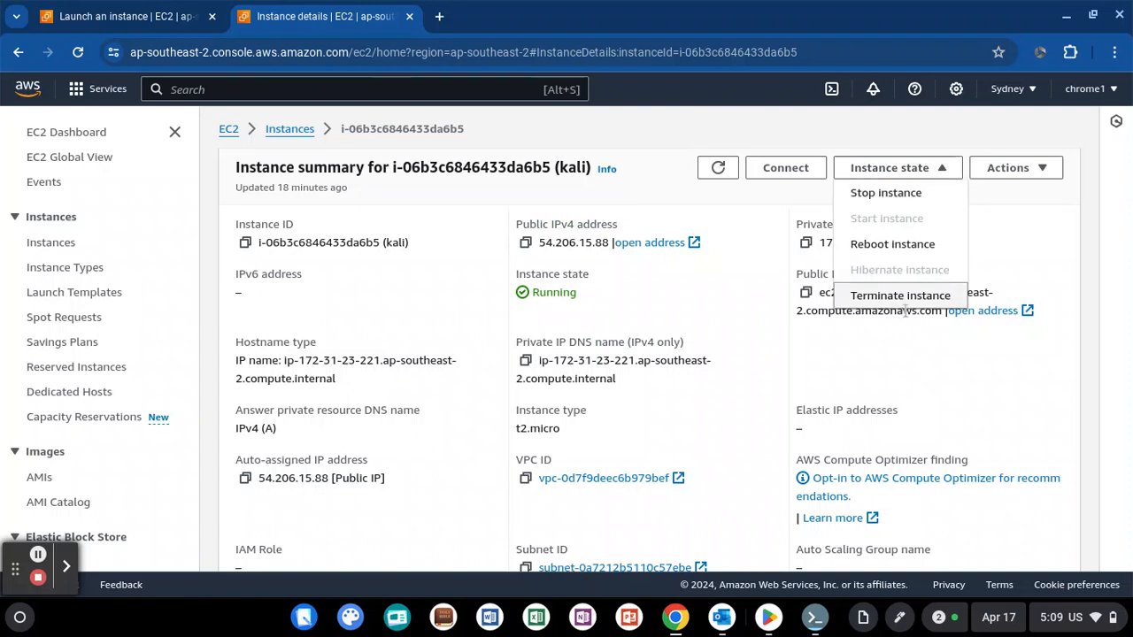
pyautogui.click(879, 198)
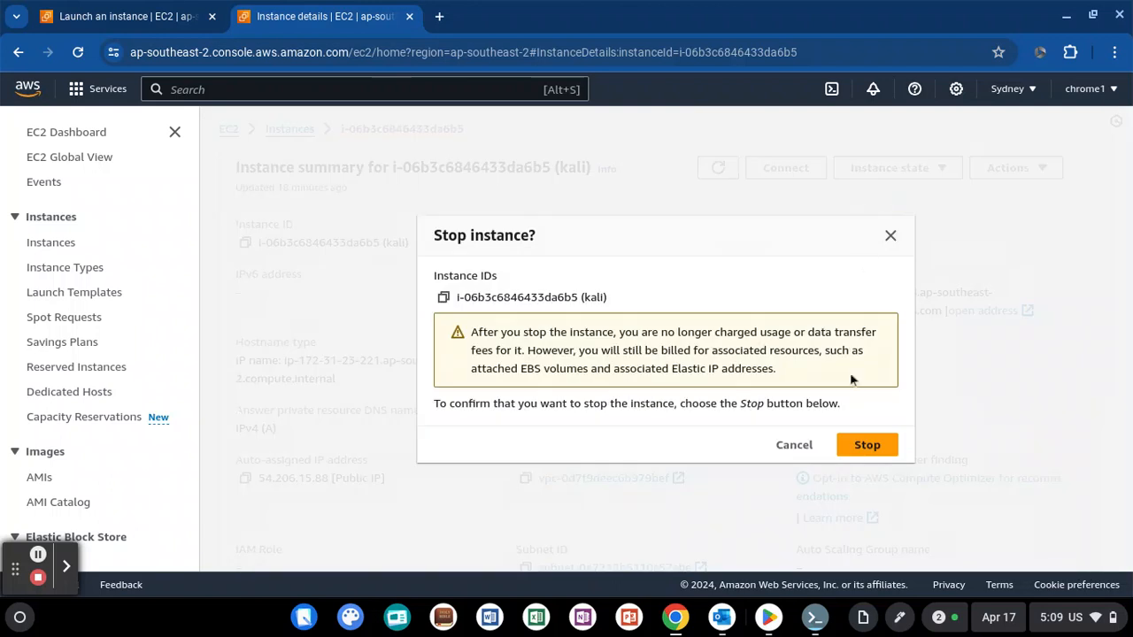
pyautogui.click(875, 446)
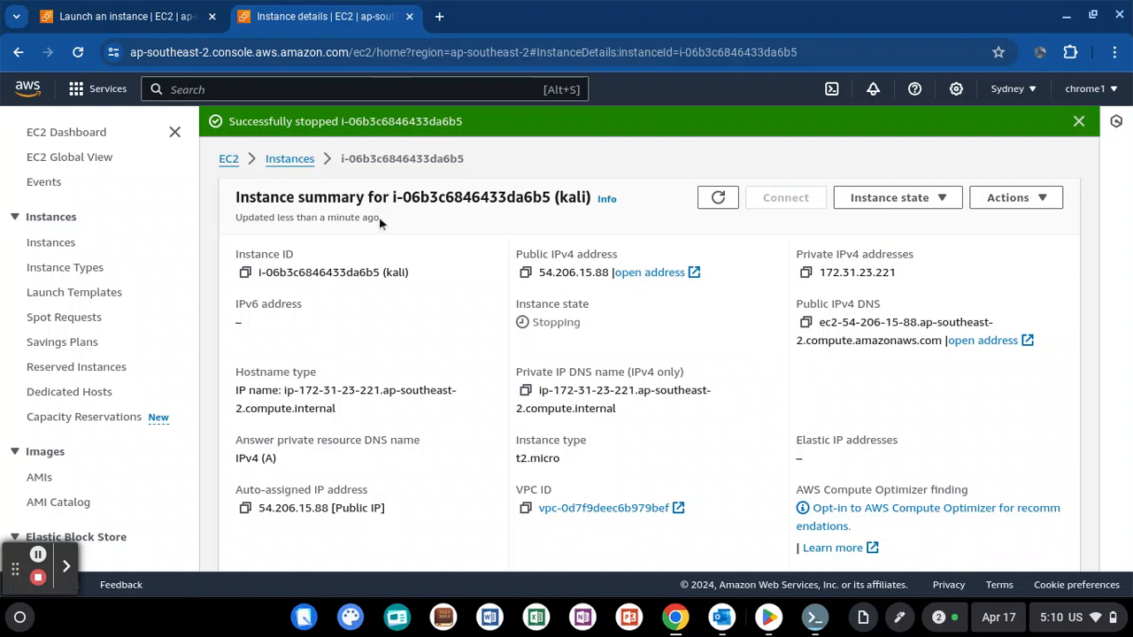
pyautogui.click(288, 167)
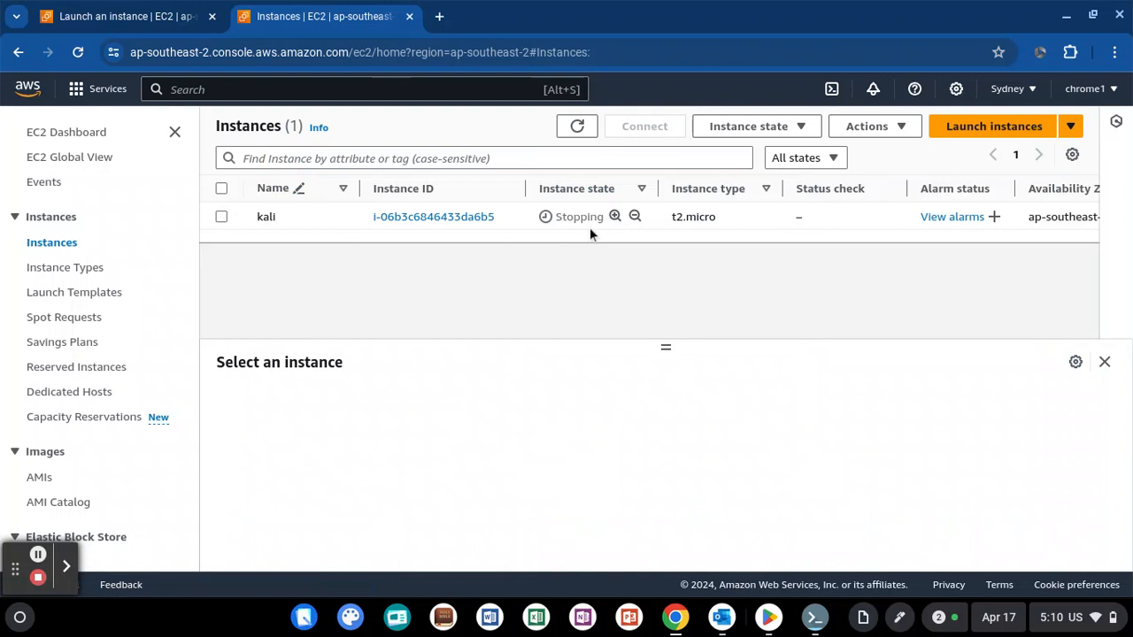
pyautogui.click(579, 127)
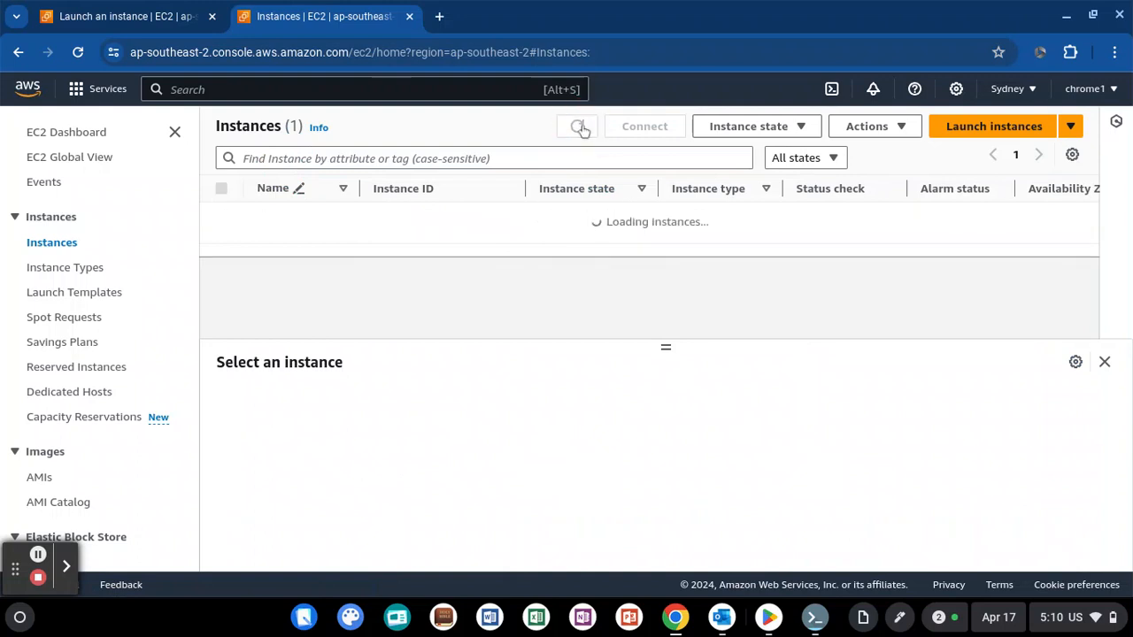